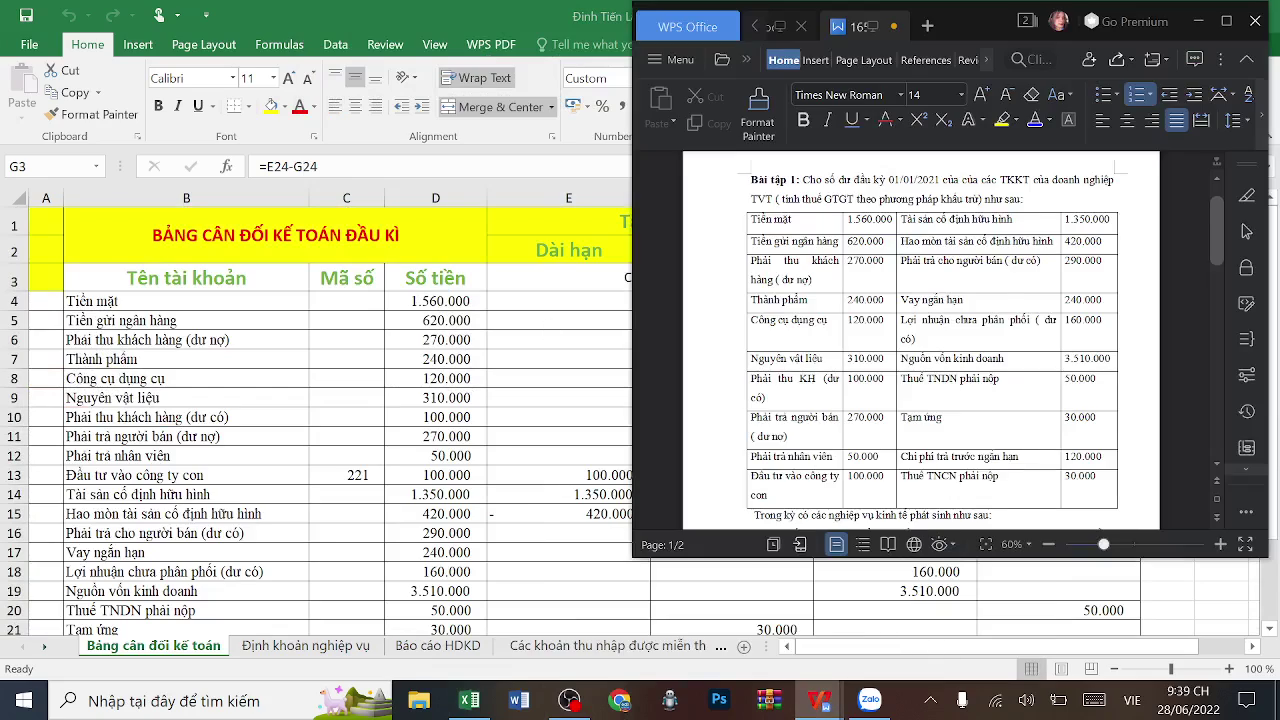
- Read through the exercise document, covering the opening balances, the listed transactions, the requirements and the VAT deduction note
scroll(920, 340, "down", 10)
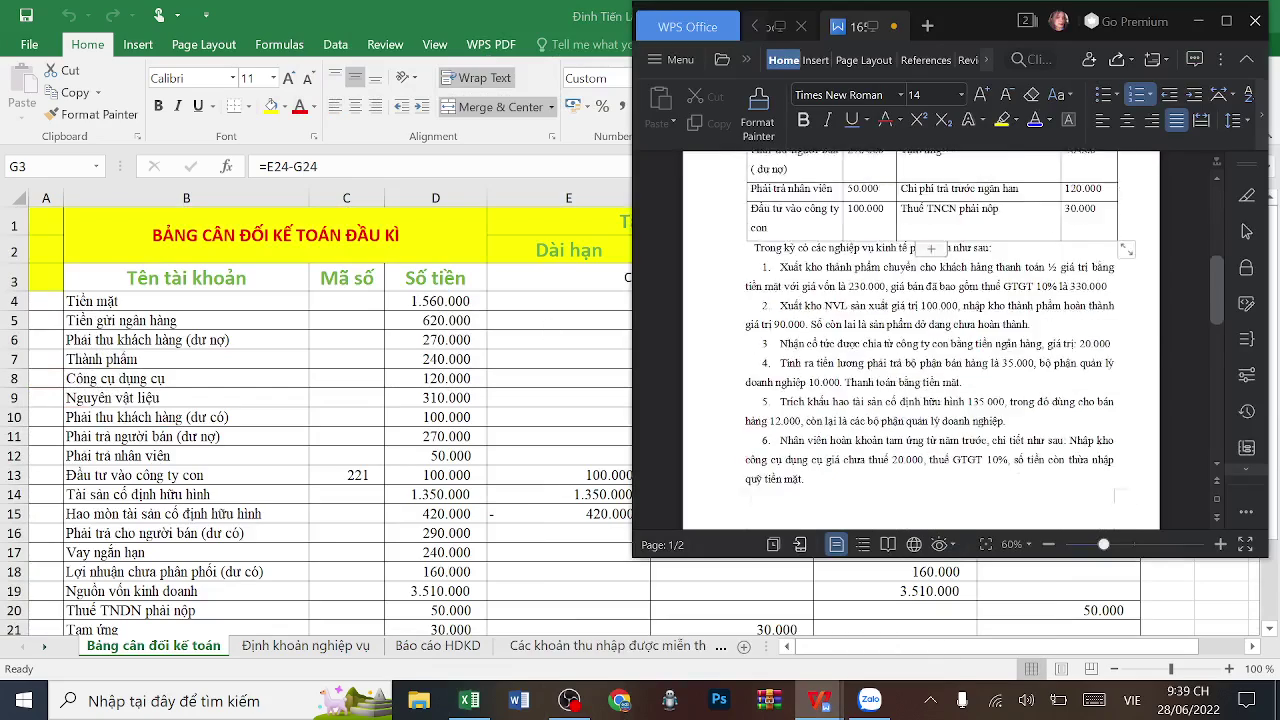
scroll(920, 340, "up", 3)
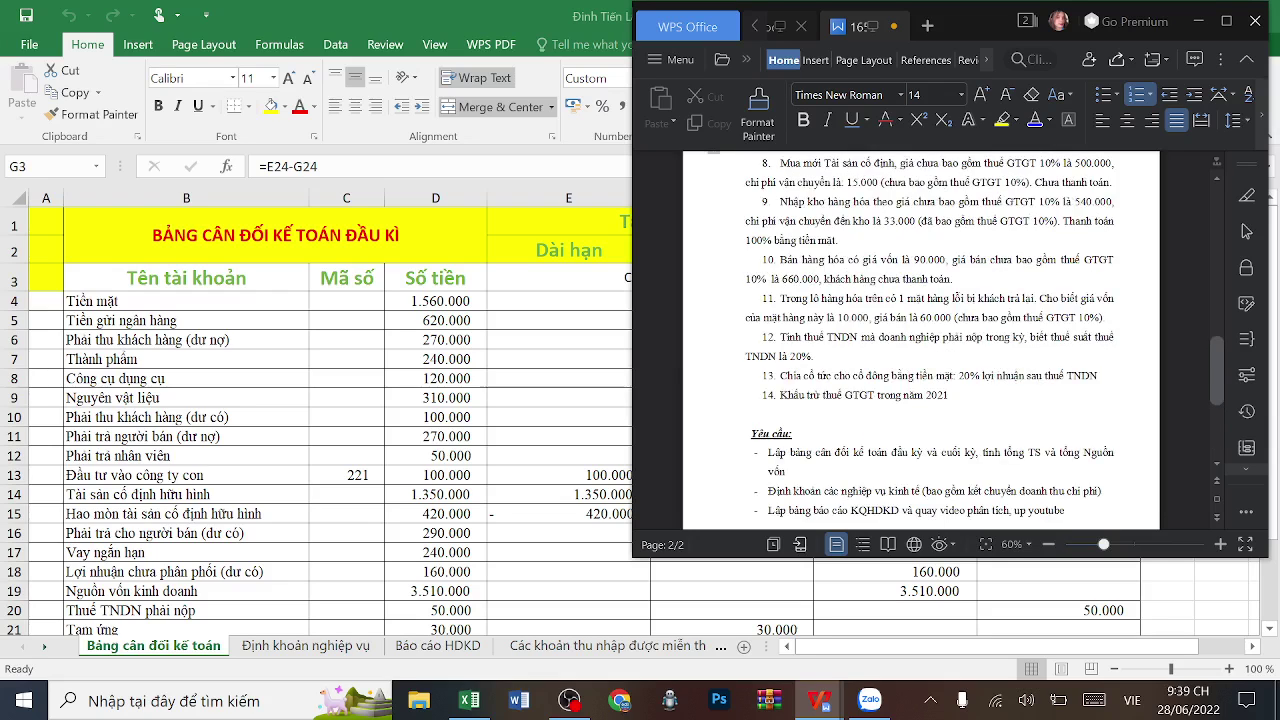
scroll(920, 340, "down", 4)
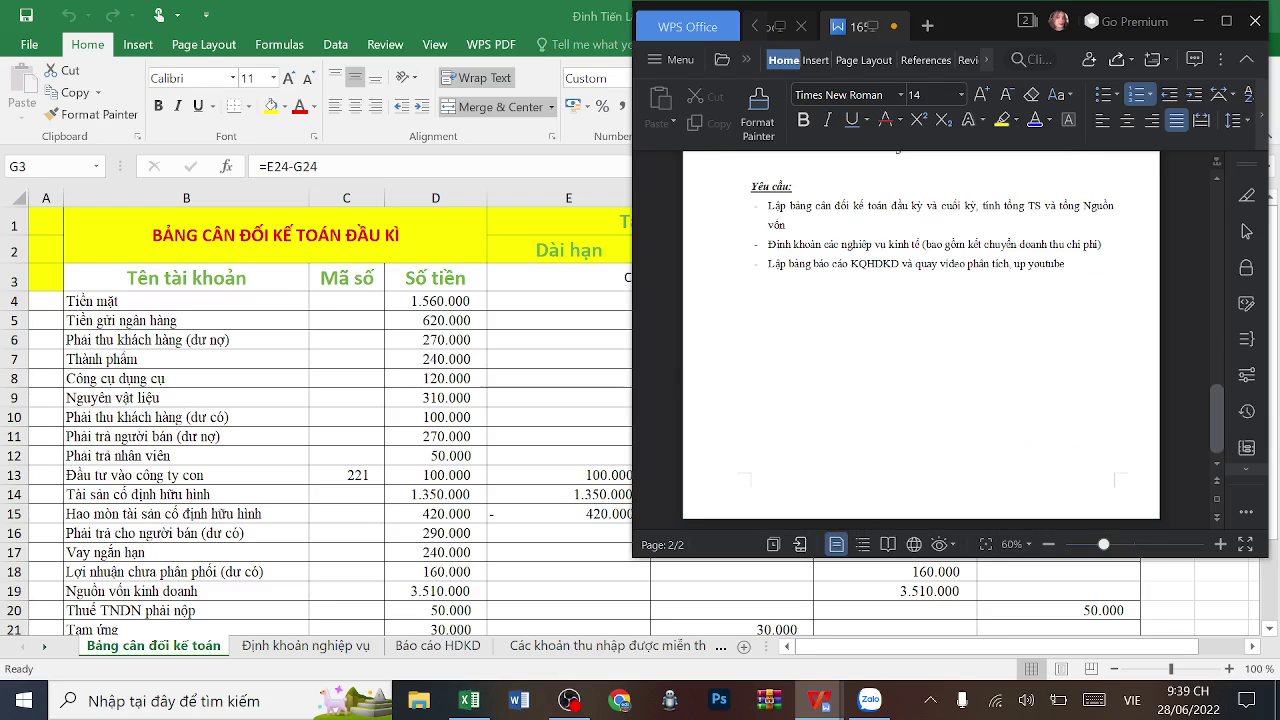
left_click_drag(768, 264, 913, 264)
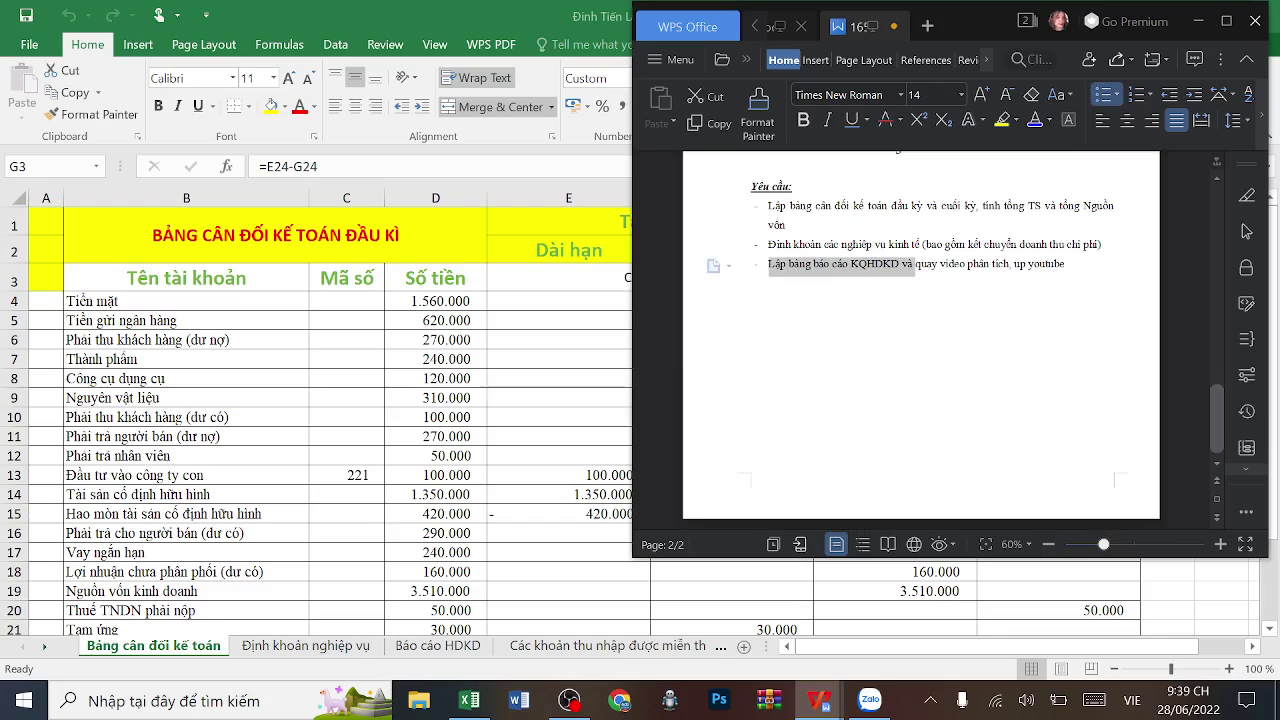
scroll(920, 340, "up", 10)
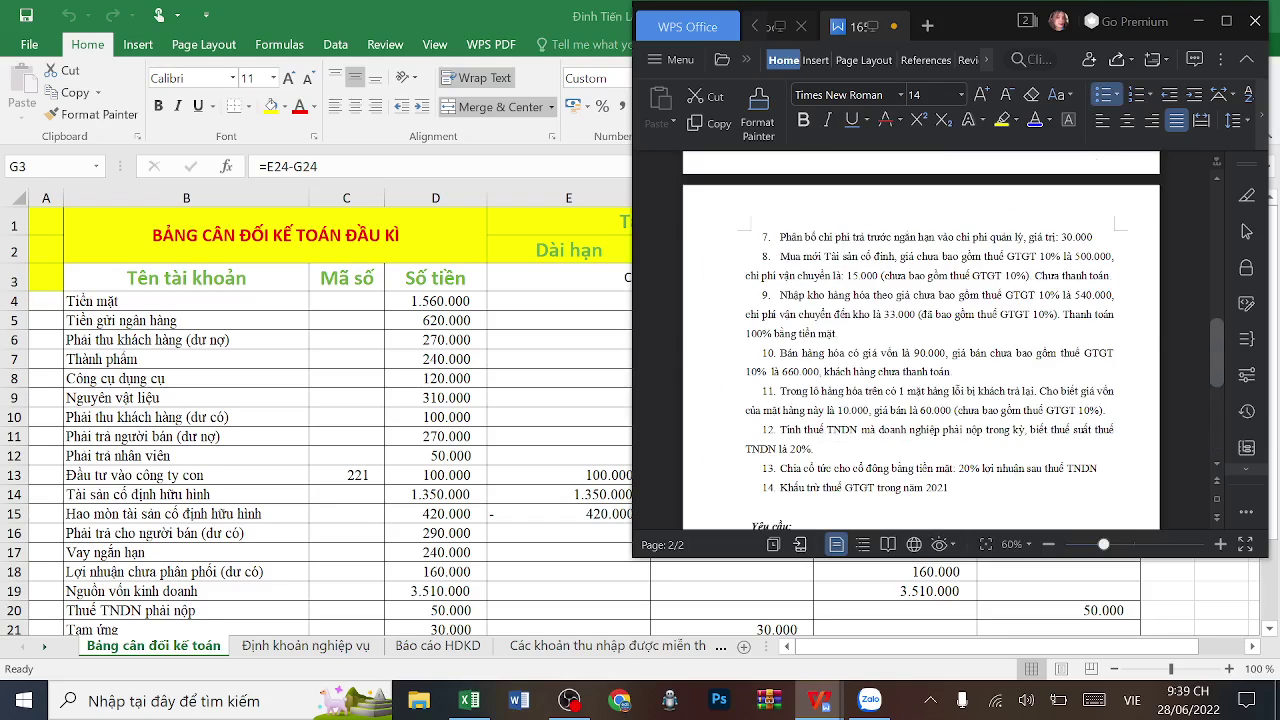
scroll(920, 340, "up", 1)
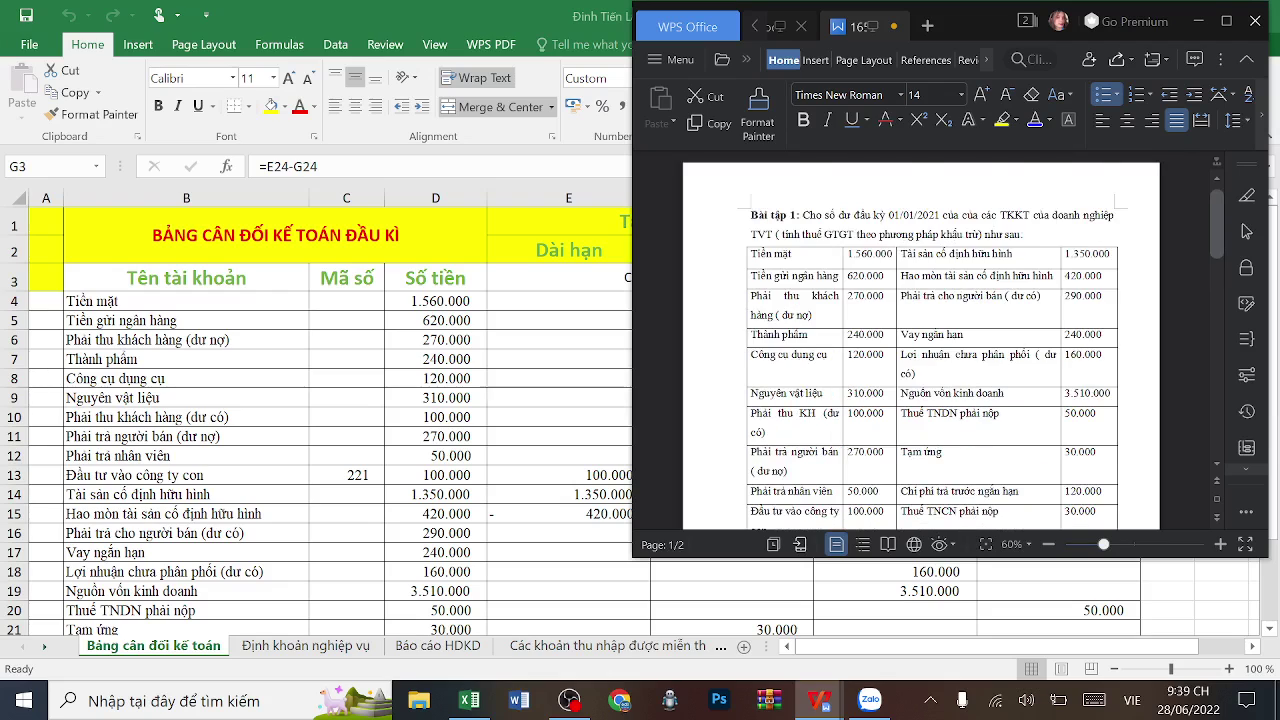
scroll(920, 340, "up", 1)
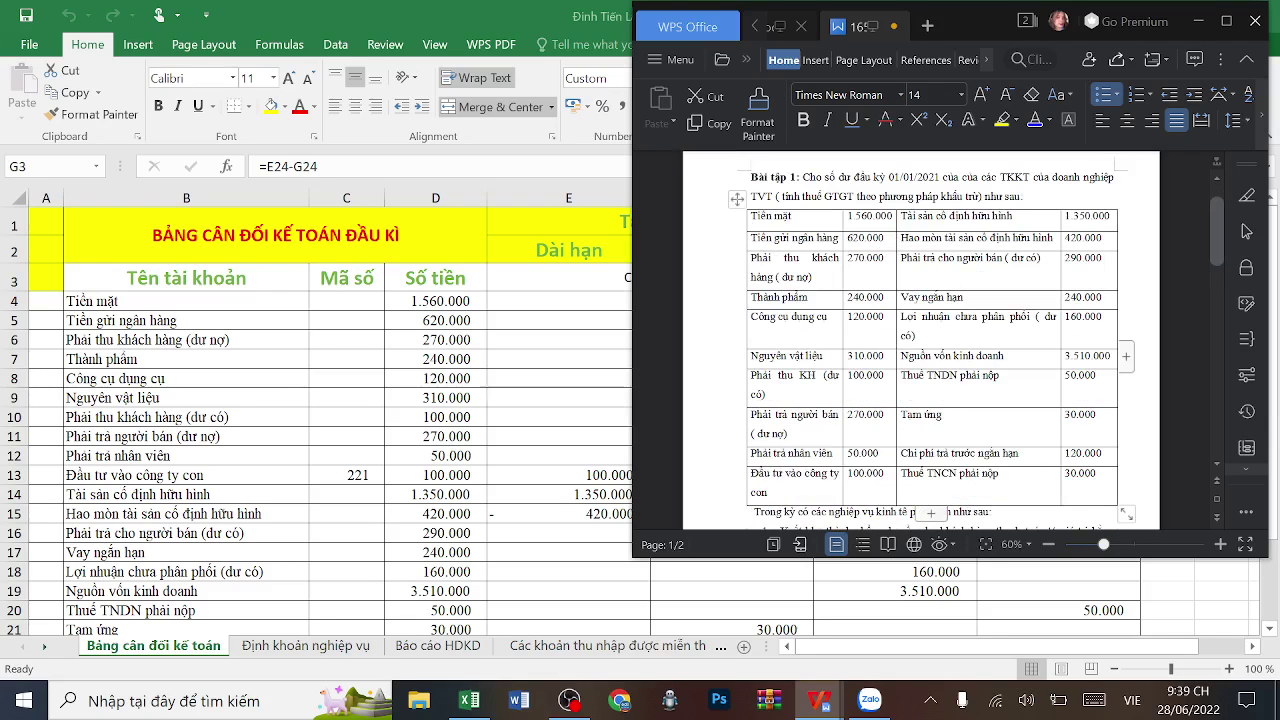
left_click_drag(782, 197, 1008, 197)
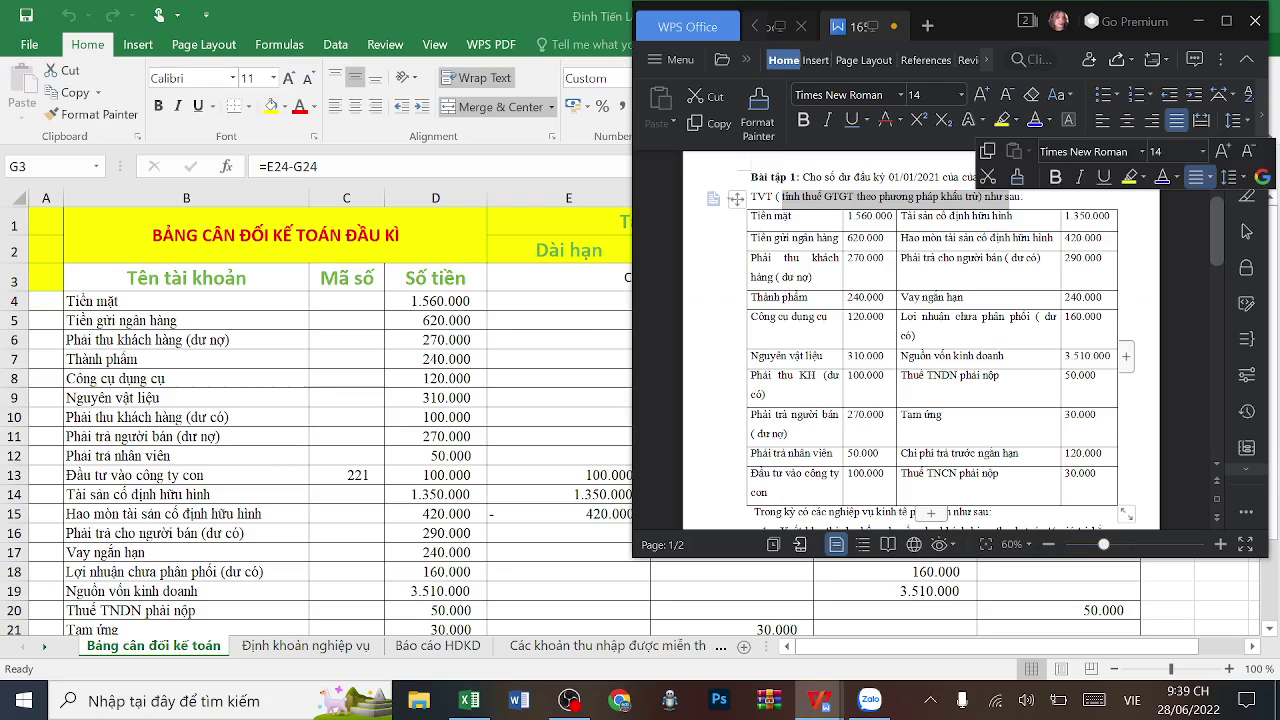
left_click(792, 215)
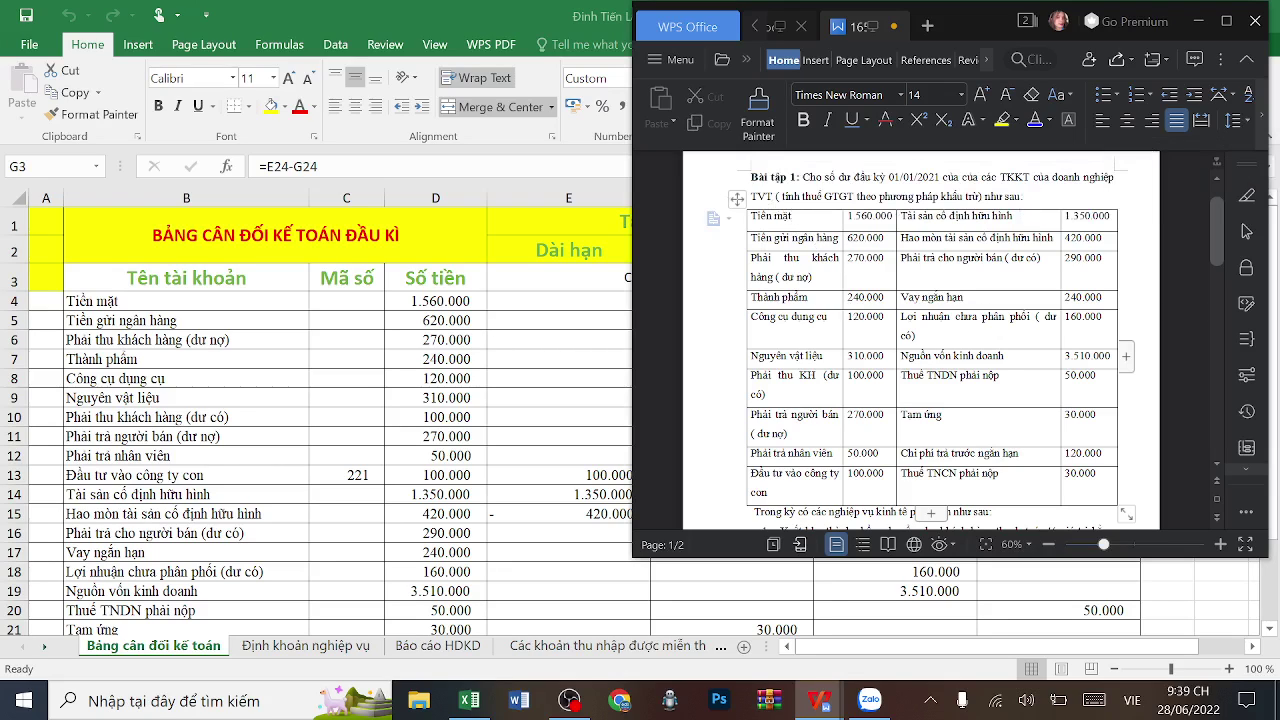
- Widen the first account-name column of the opening balance table slightly, narrowing the amount column beside it
left_click_drag(843, 272, 868, 272)
left_click(839, 274)
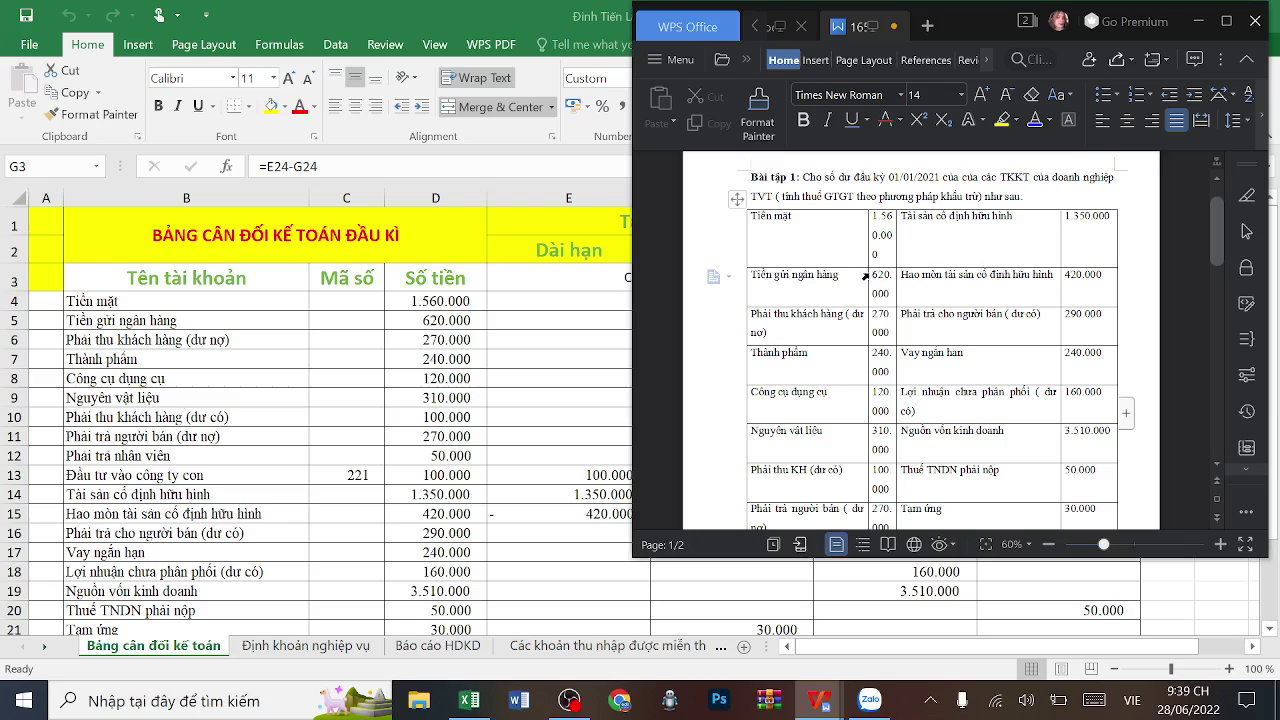
left_click_drag(865, 275, 850, 275)
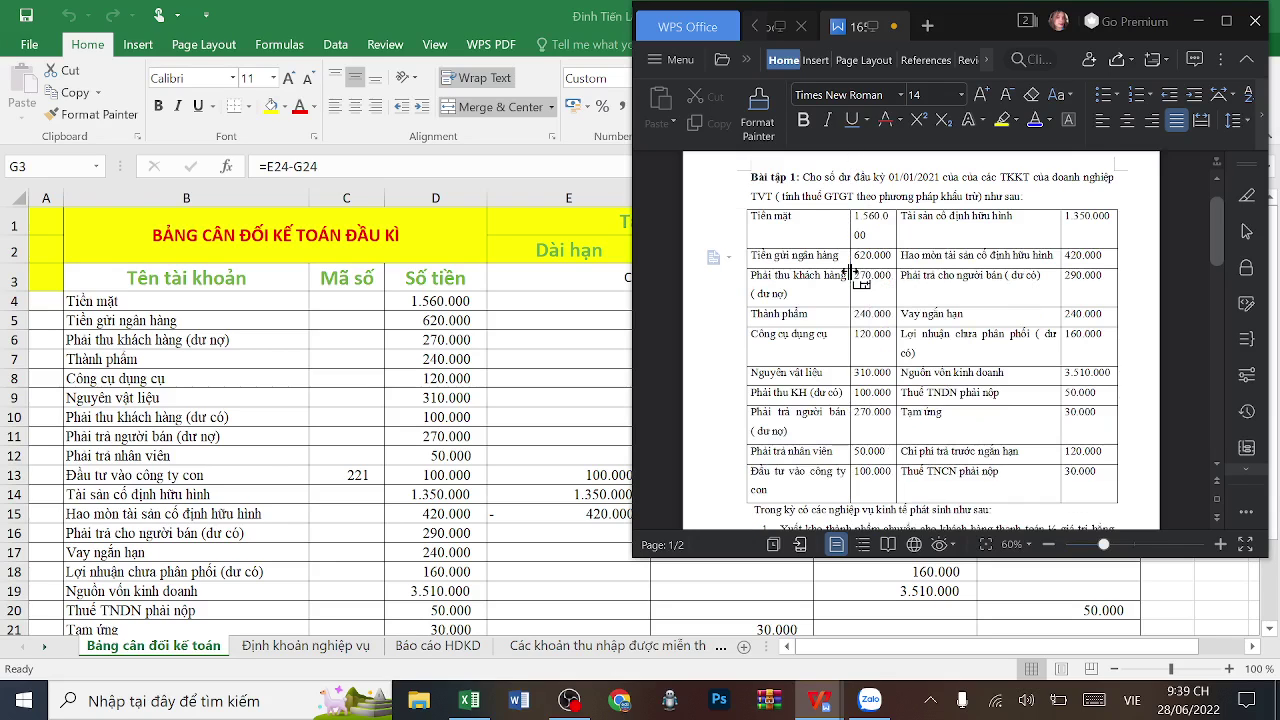
left_click(810, 314)
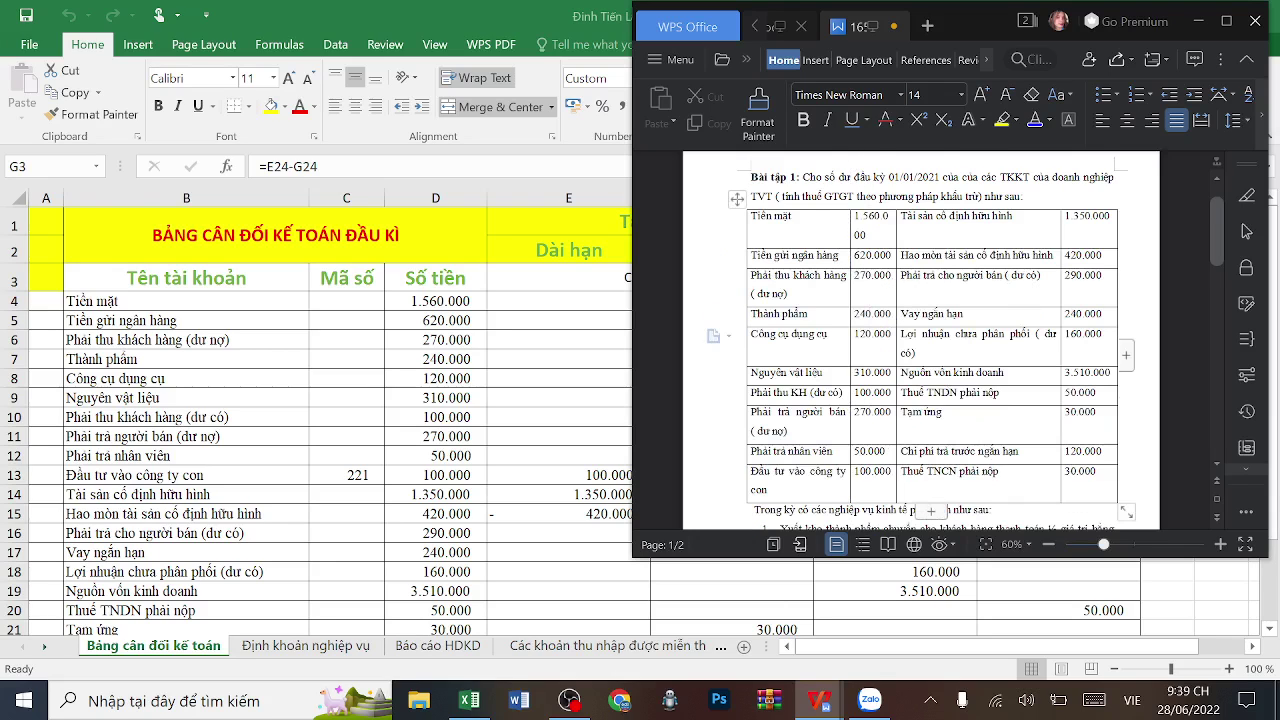
- Switch to the Excel workbook and review the opening balance sheet from its headings down to the TỔNG row
scroll(915, 340, "down", 1)
scroll(920, 340, "up", 1)
scroll(920, 340, "down", 4)
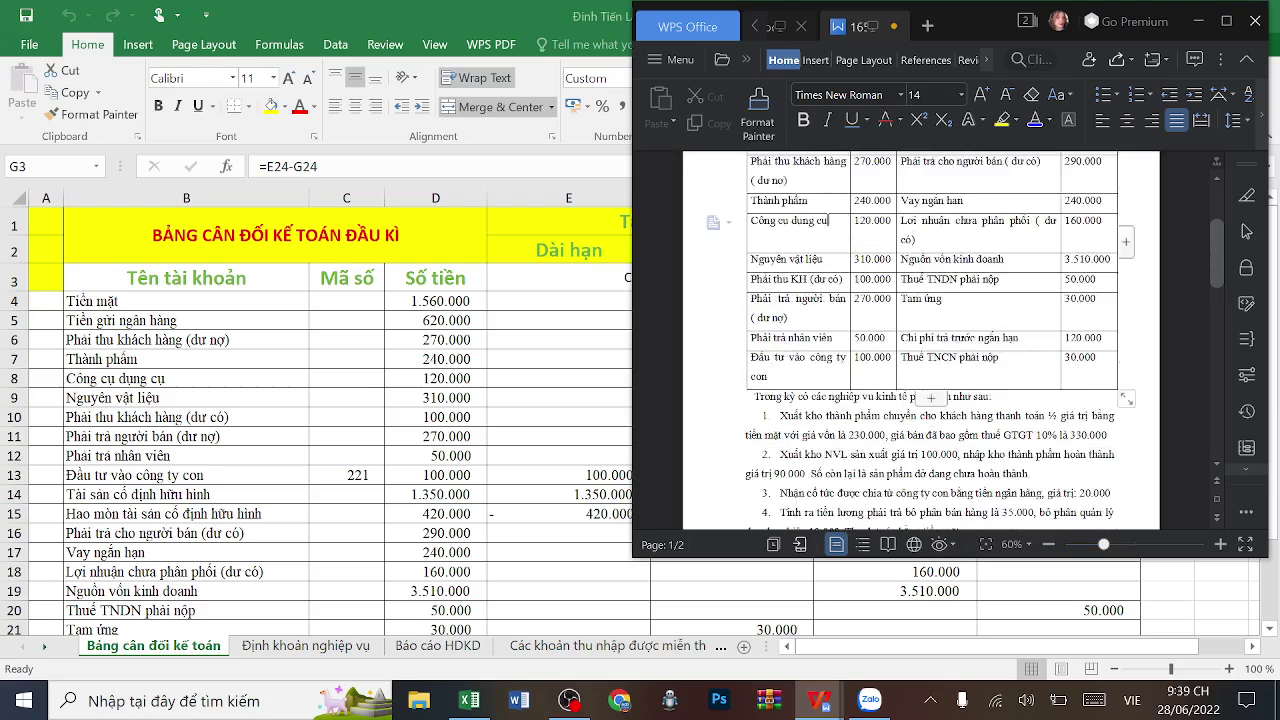
key("alt+Tab")
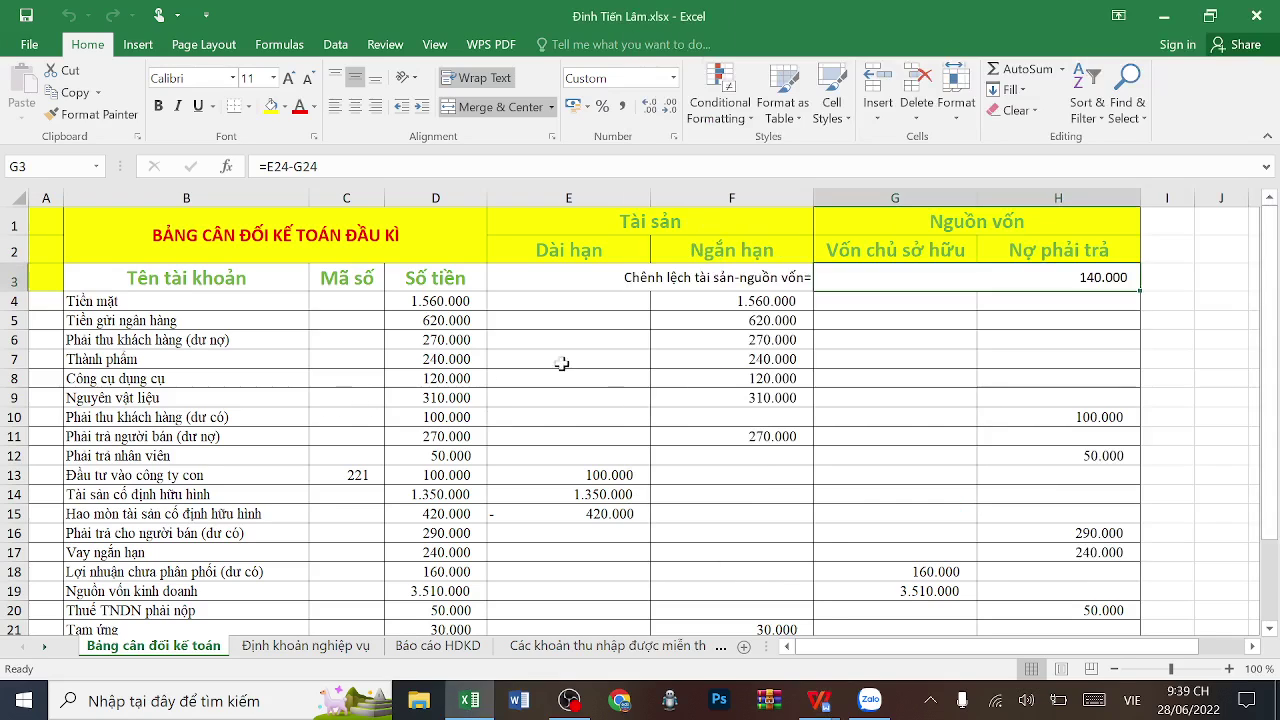
scroll(606, 363, "down", 4)
scroll(606, 363, "up", 4)
scroll(722, 402, "down", 3)
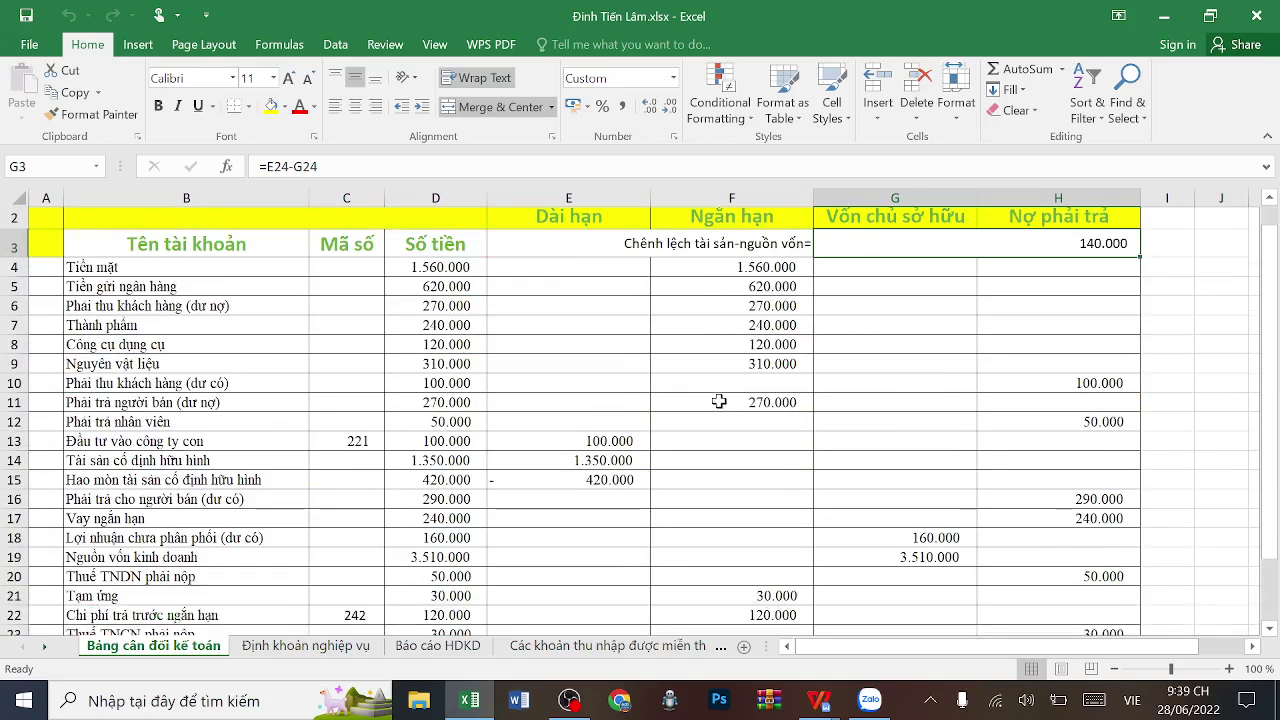
scroll(802, 525, "up", 3)
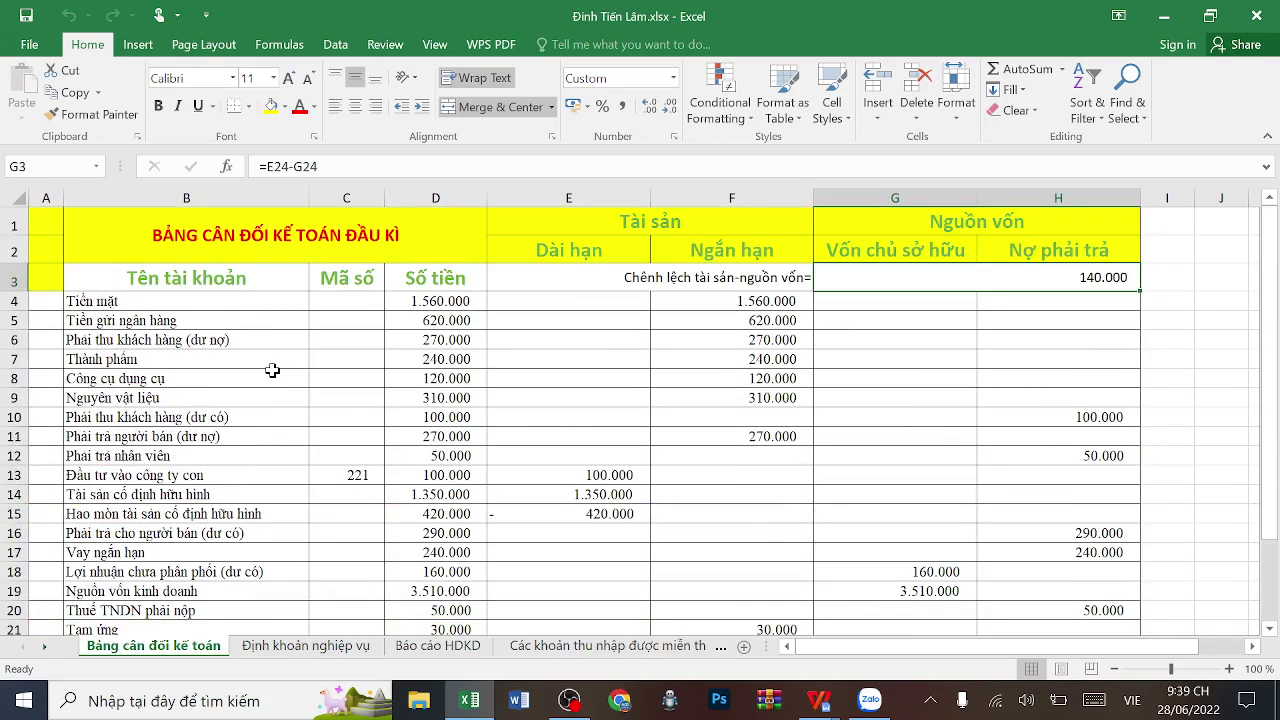
scroll(274, 374, "down", 1)
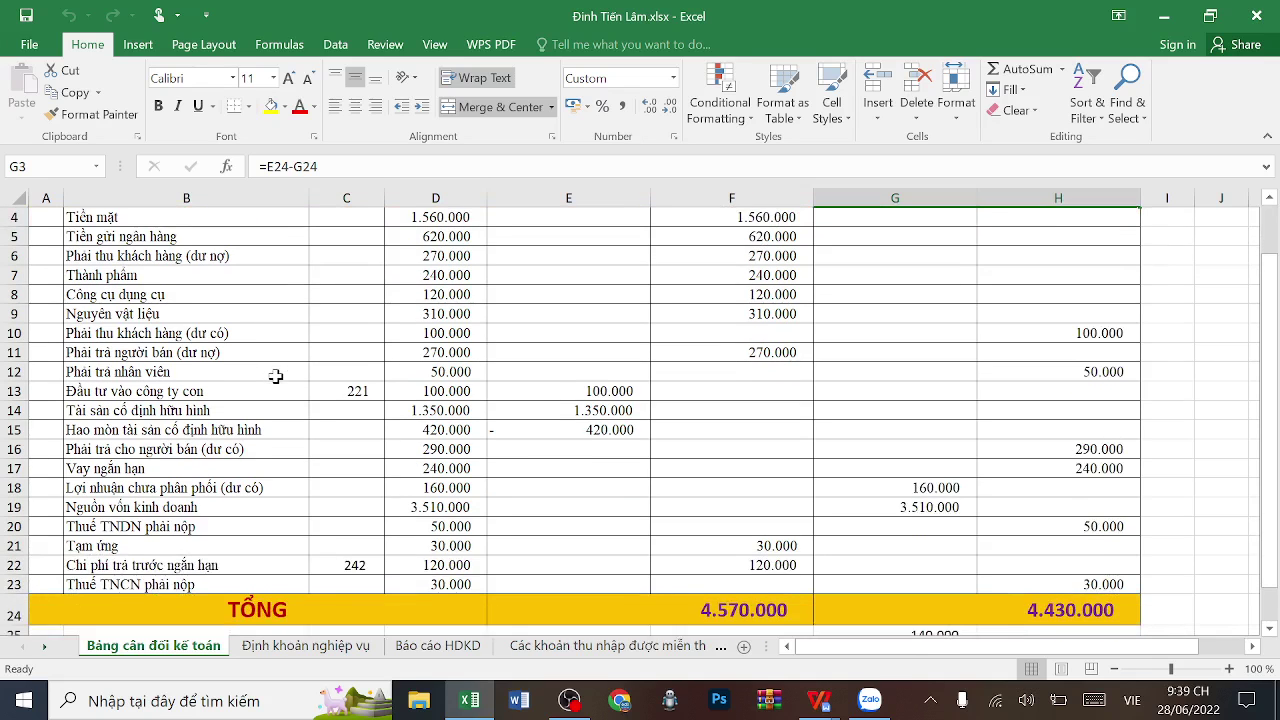
scroll(253, 362, "up", 1)
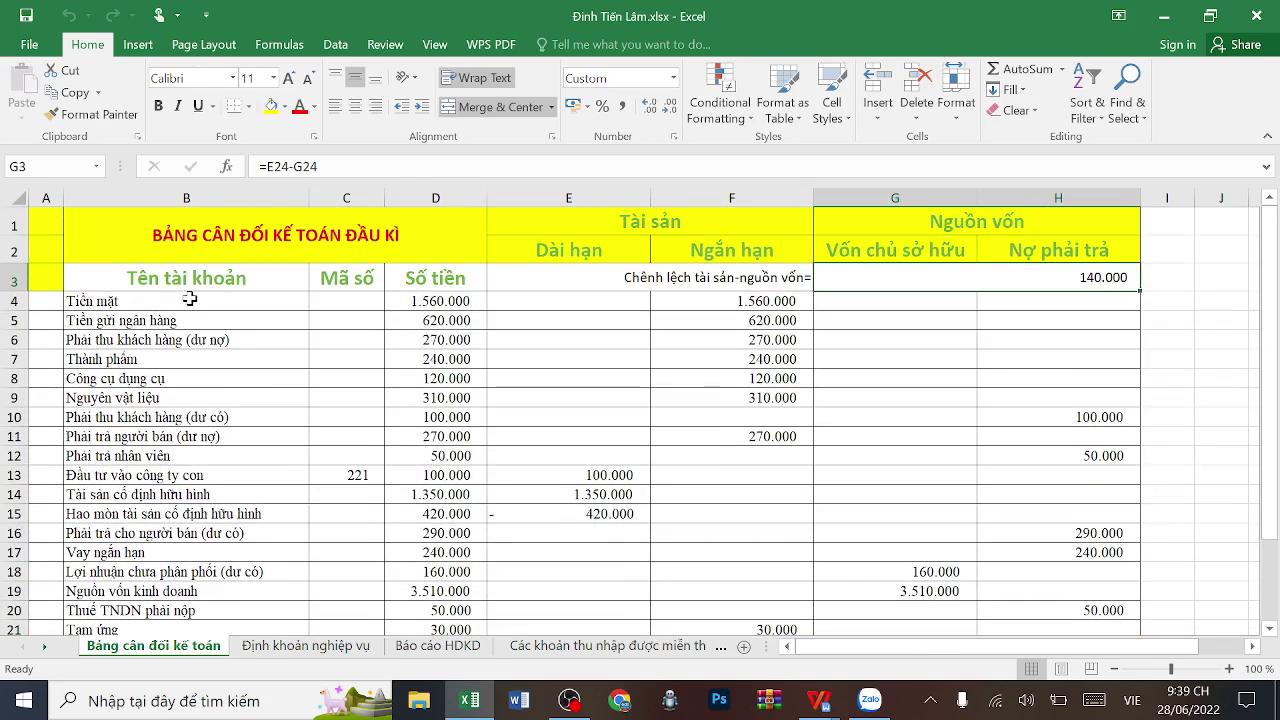
- Check the account rows of the opening balance sheet from Tiền mặt in row 4 to Chi phí trả trước ngắn hạn in row 22
left_click(247, 301)
left_click_drag(247, 301, 400, 306)
key("ctrl+v")
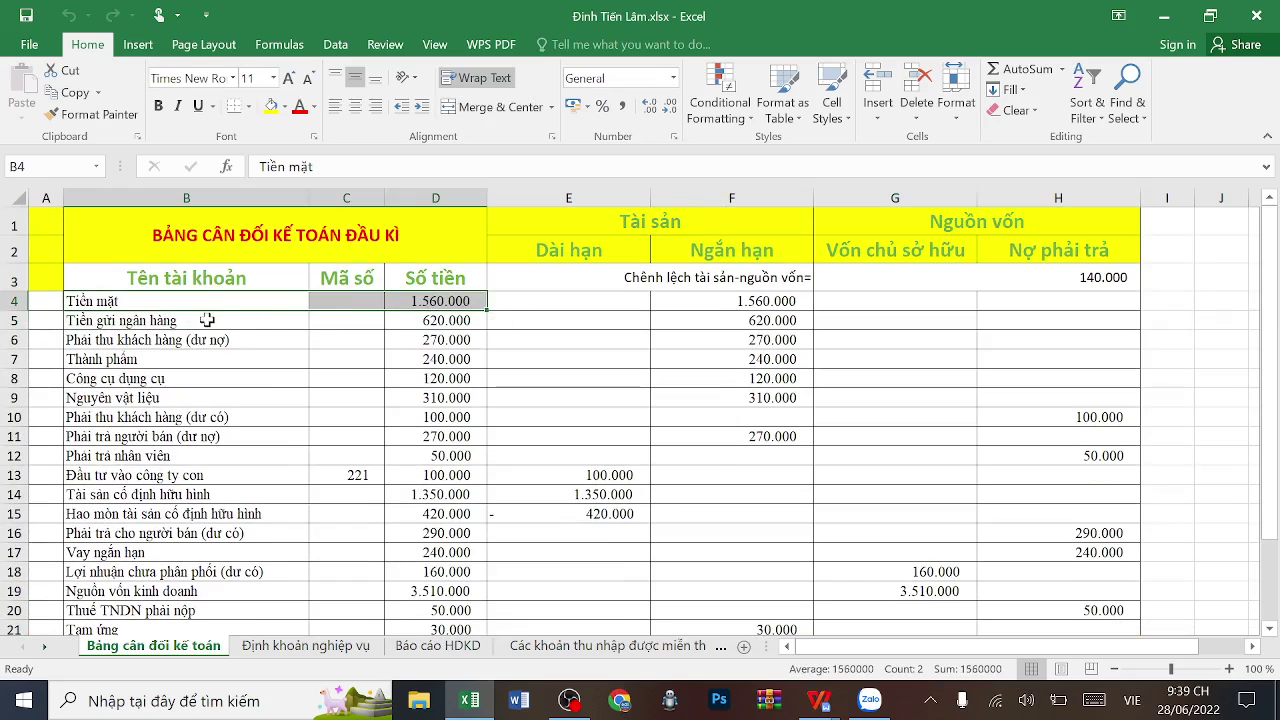
scroll(294, 337, "down", 2)
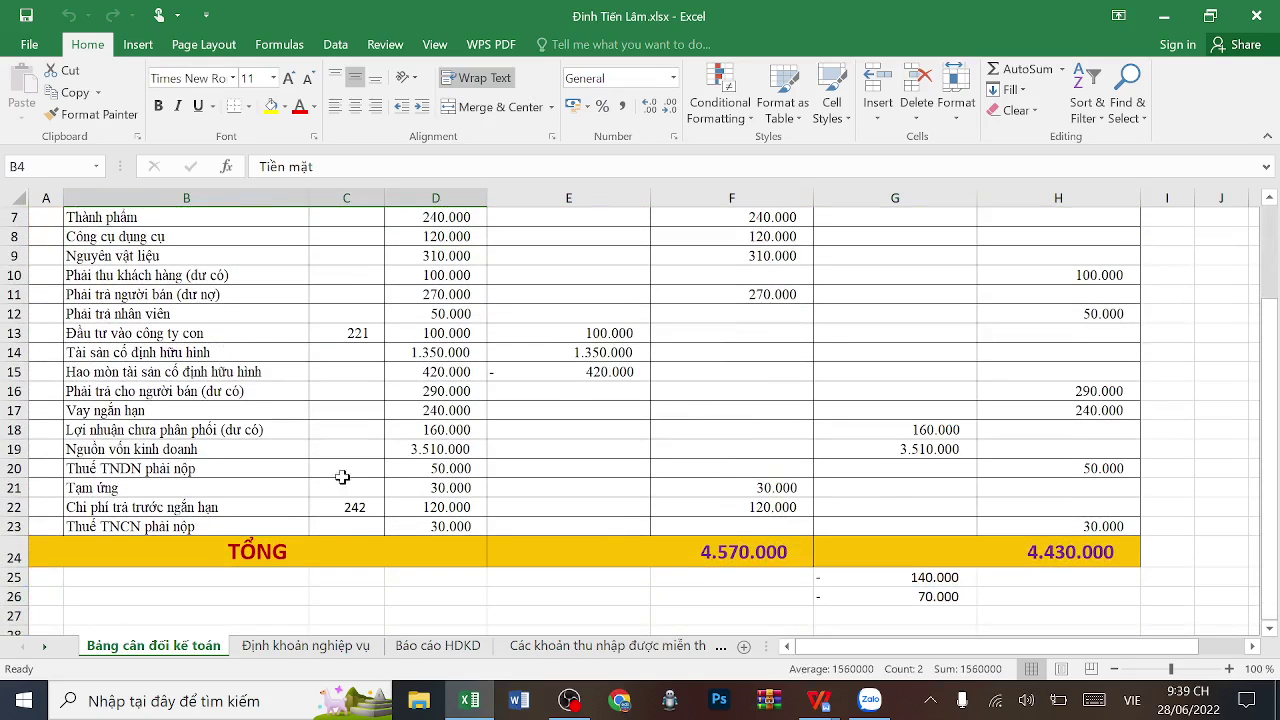
left_click(262, 505)
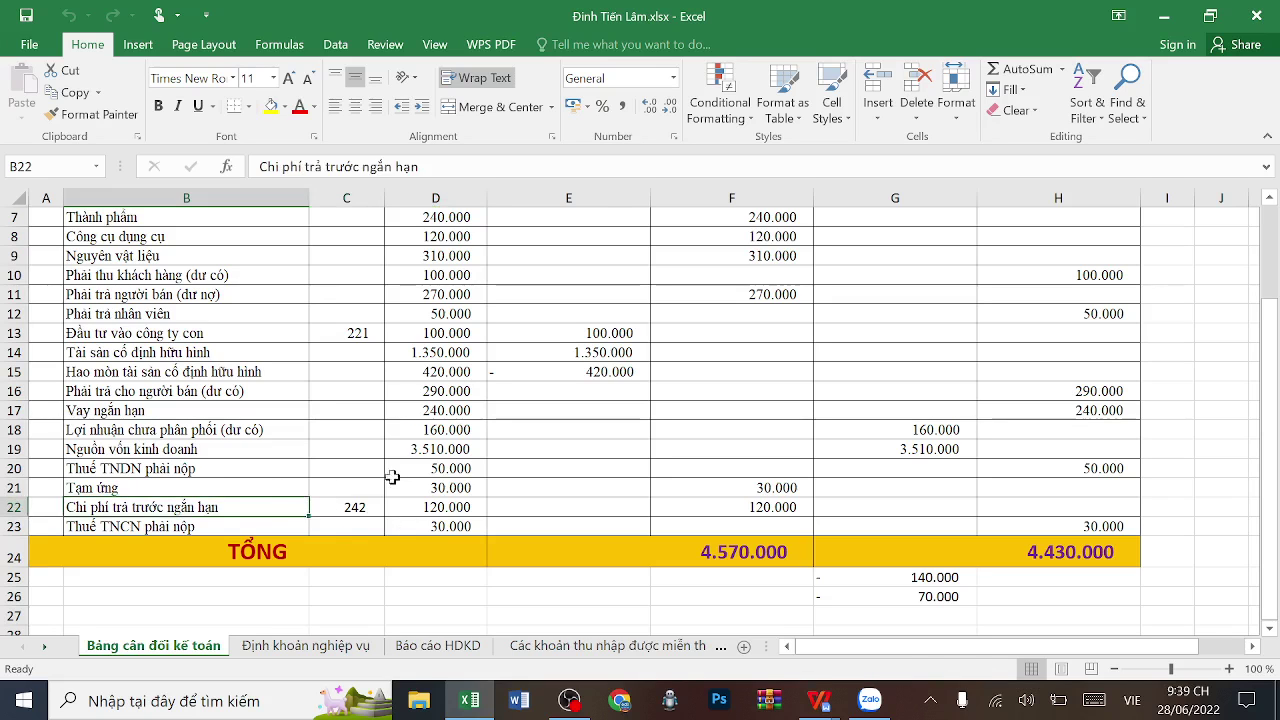
left_click(248, 526)
left_click(252, 508)
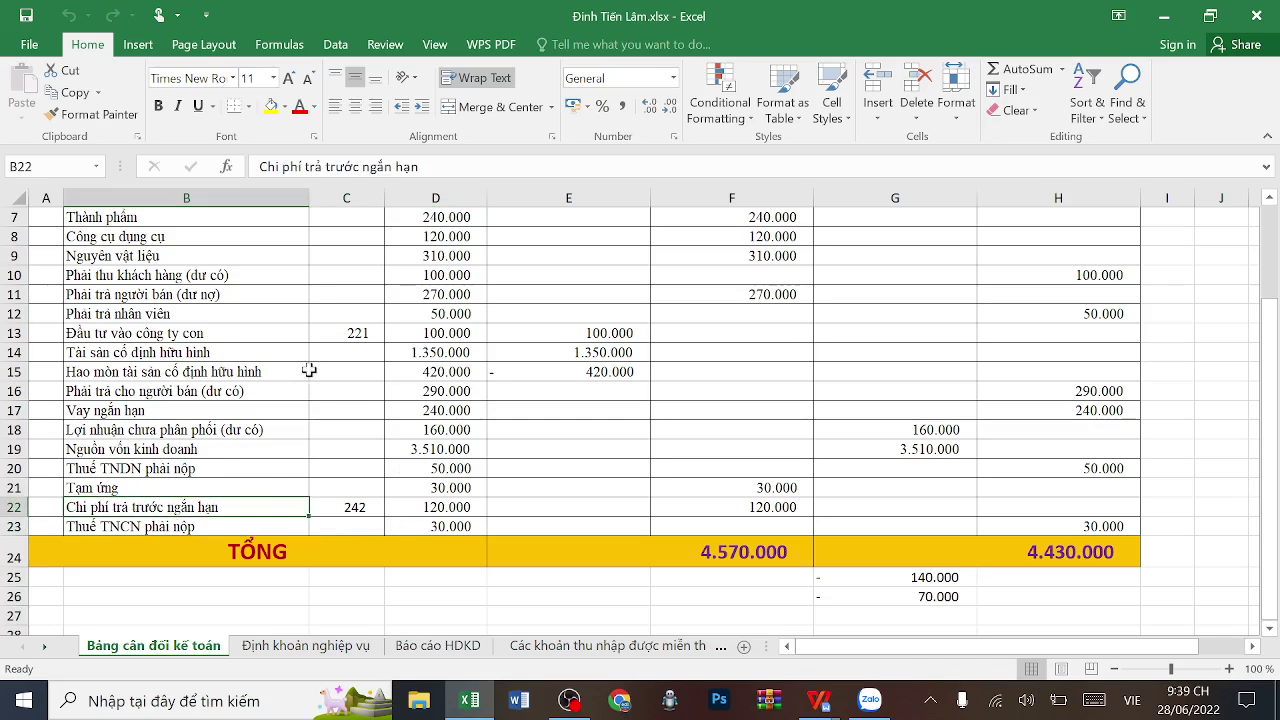
scroll(220, 352, "up", 2)
scroll(220, 352, "down", 4)
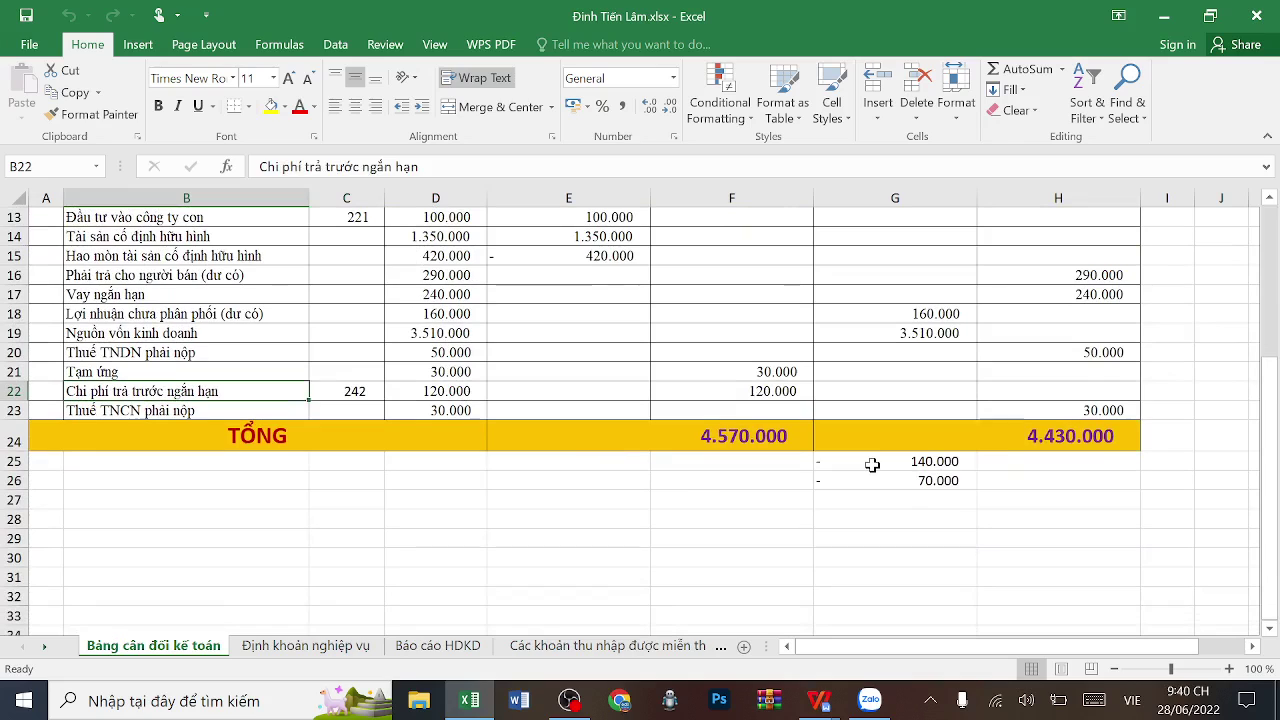
- Inspect the asset-minus-capital difference formulas in G25 and G3 against the totals in row 24
left_click(872, 464)
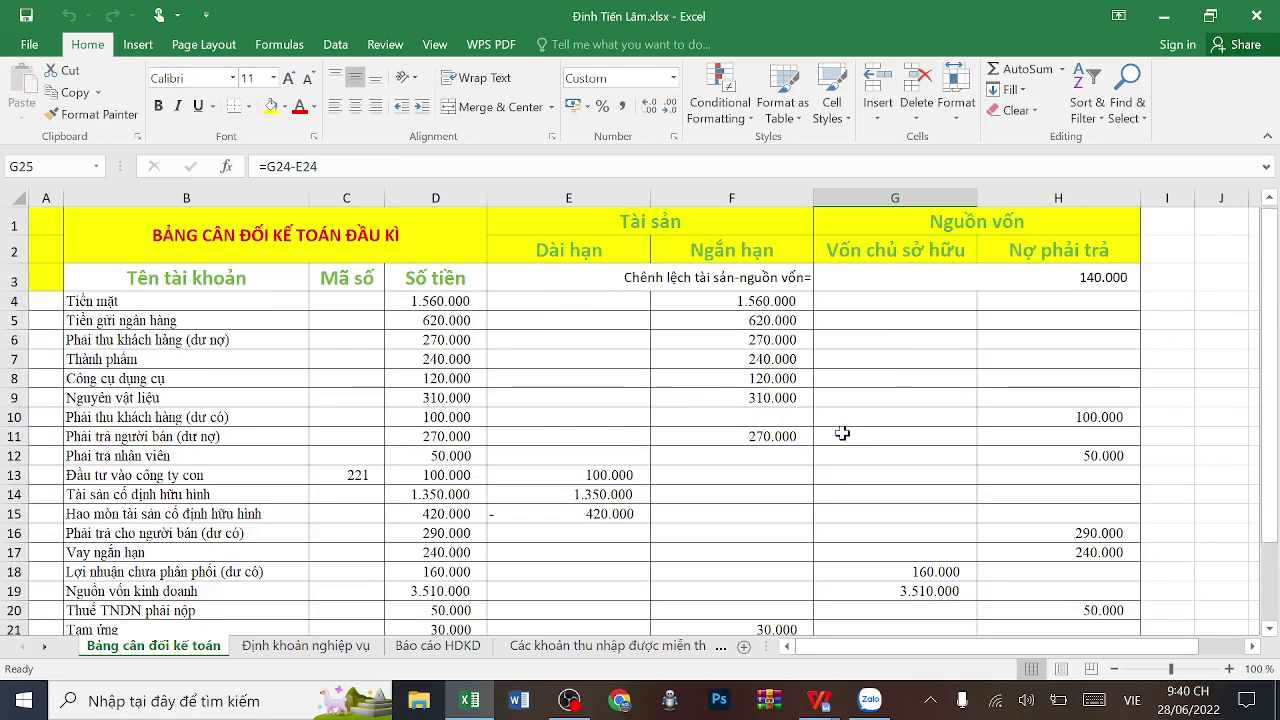
scroll(842, 432, "up", 4)
left_click(700, 277)
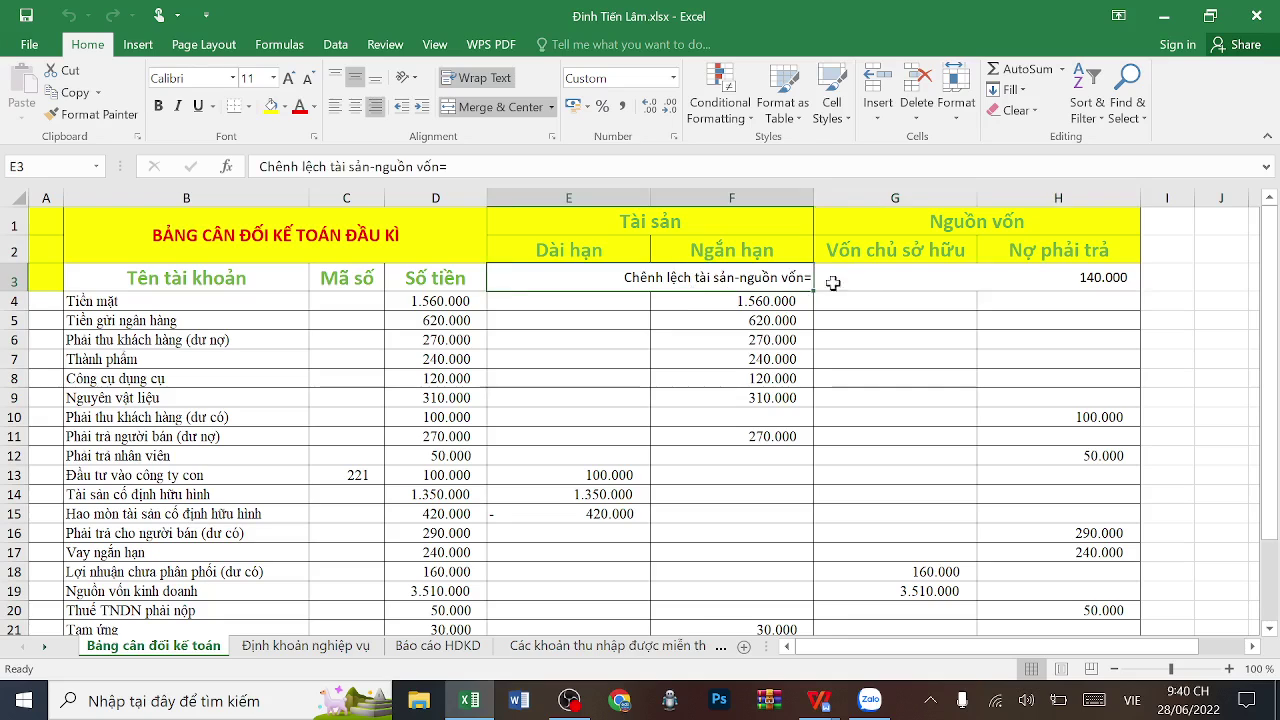
left_click(950, 277)
scroll(533, 495, "down", 3)
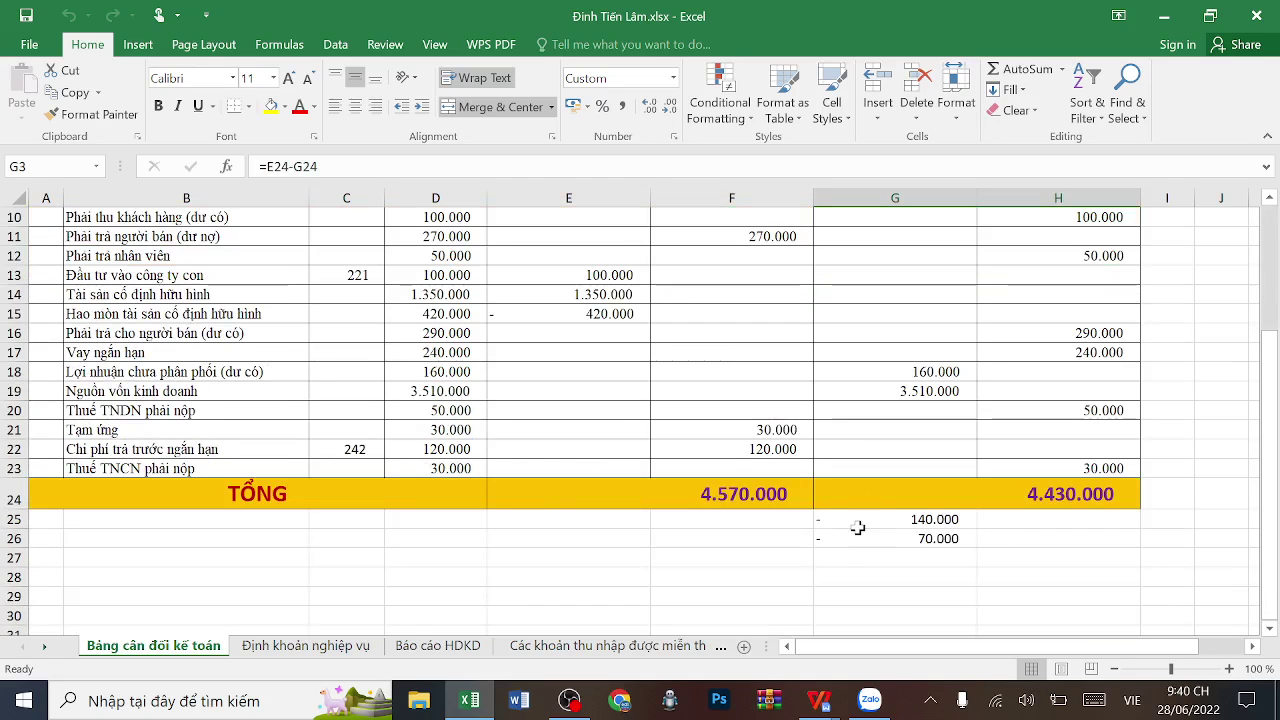
scroll(687, 518, "down", 1)
scroll(366, 431, "up", 4)
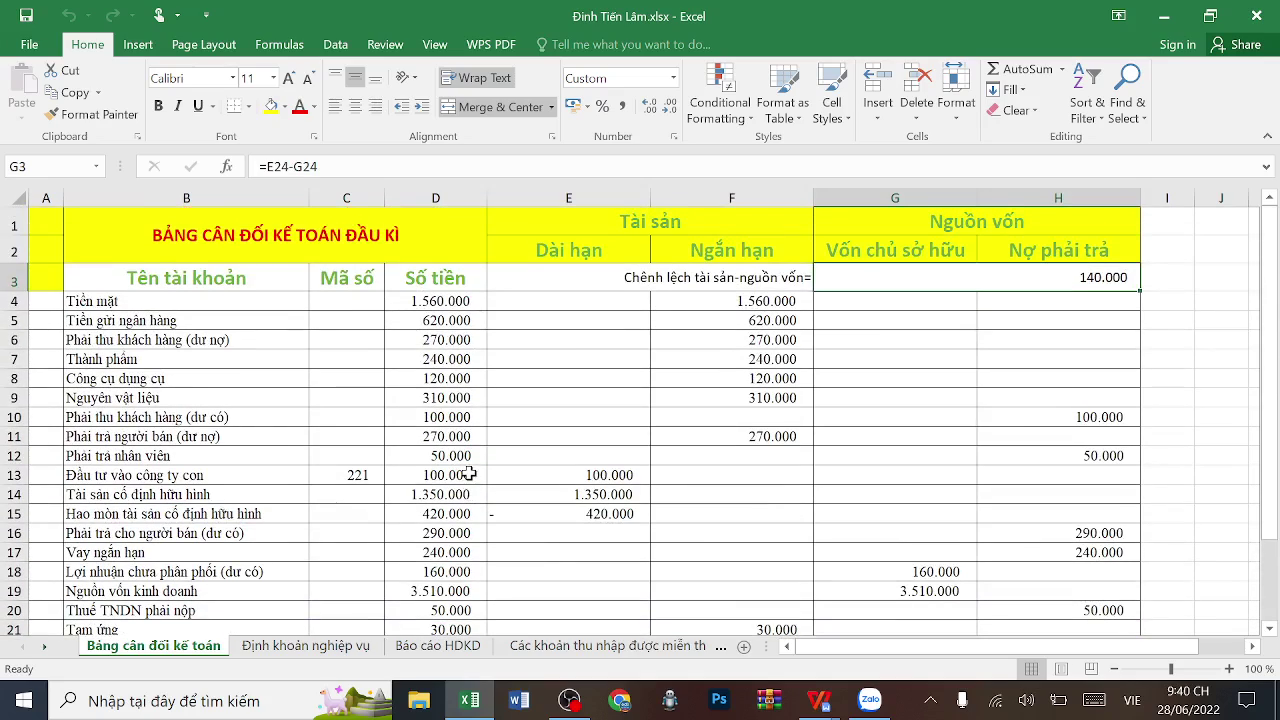
- Examine the Số tiền amounts in D4:D16 and the Tiền mặt and Tiền gửi ngân hàng rows
left_click_drag(424, 298, 448, 529)
scroll(437, 466, "down", 3)
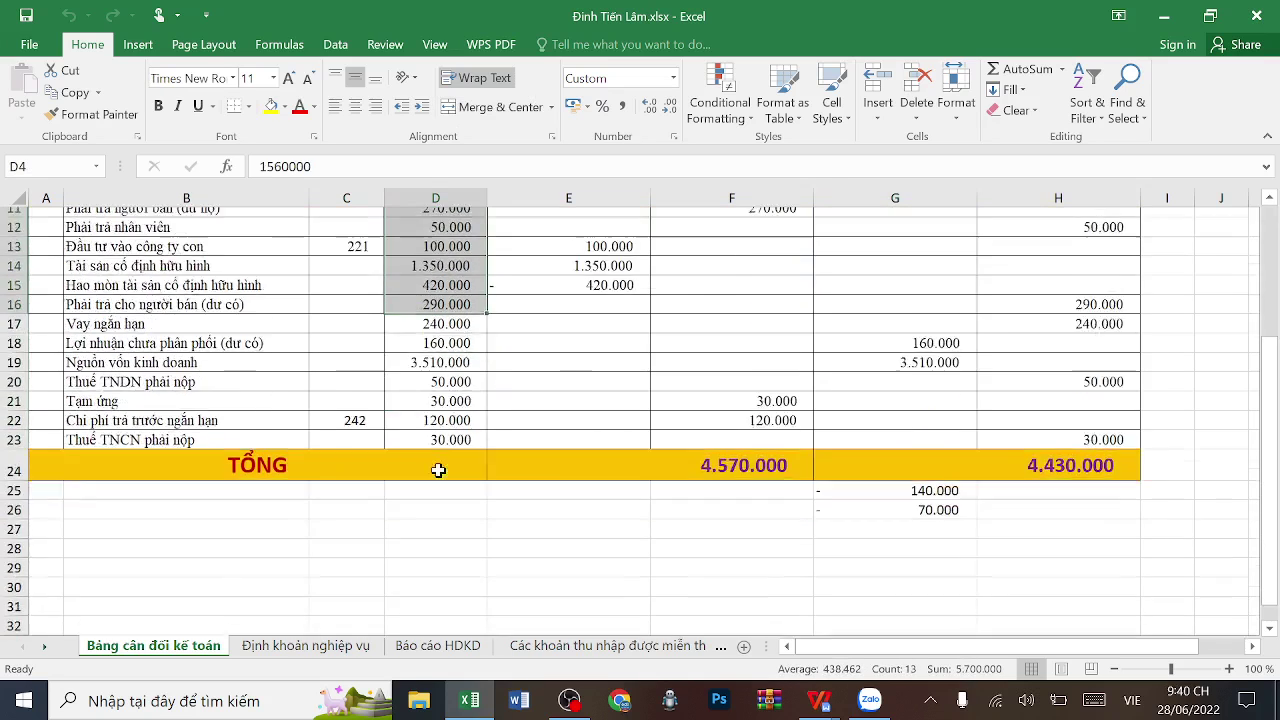
scroll(443, 421, "up", 3)
mouse_move(450, 322)
left_mouse_down()
mouse_move(470, 515)
mouse_move(460, 320)
left_mouse_up()
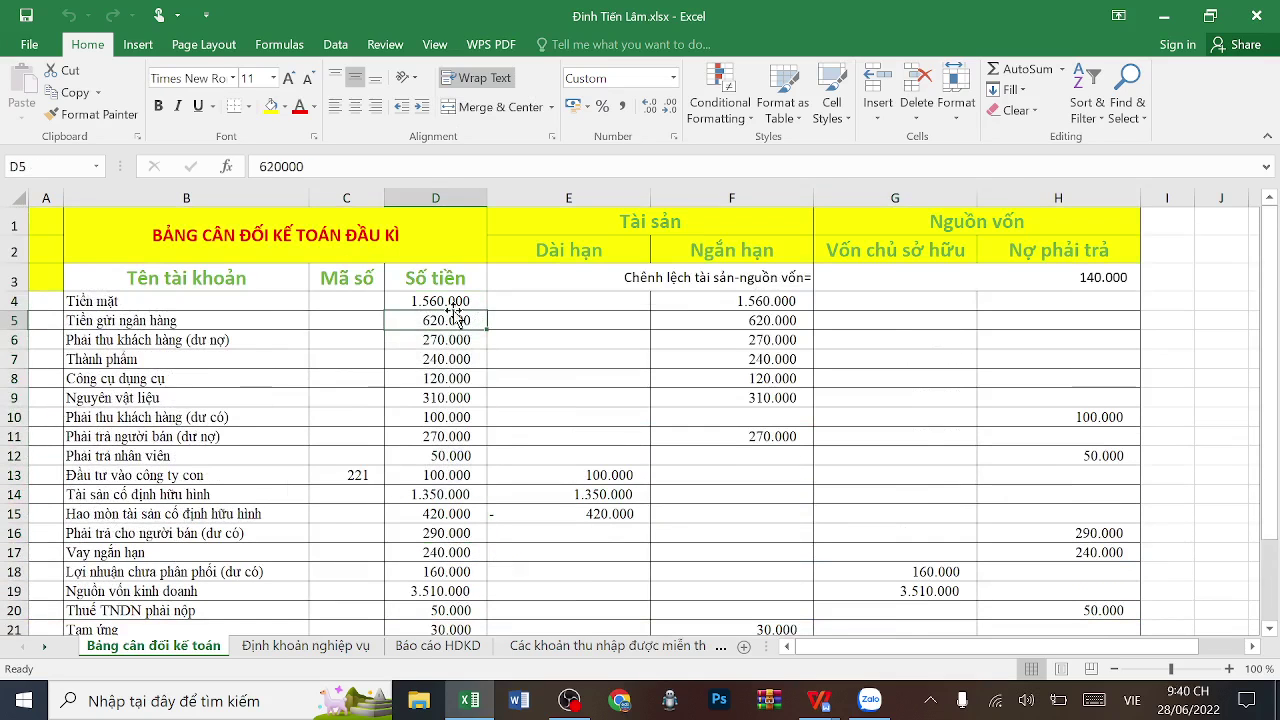
left_click_drag(186, 300, 592, 320)
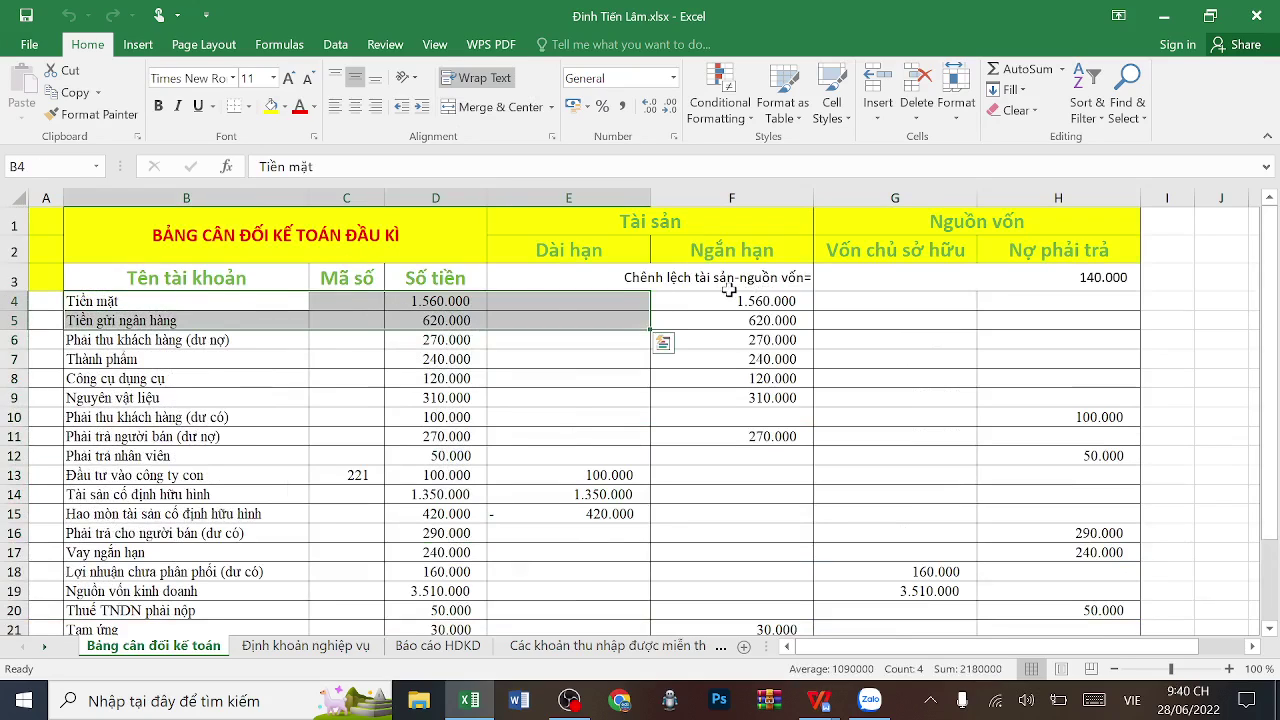
left_click_drag(370, 300, 417, 298)
left_click(417, 298)
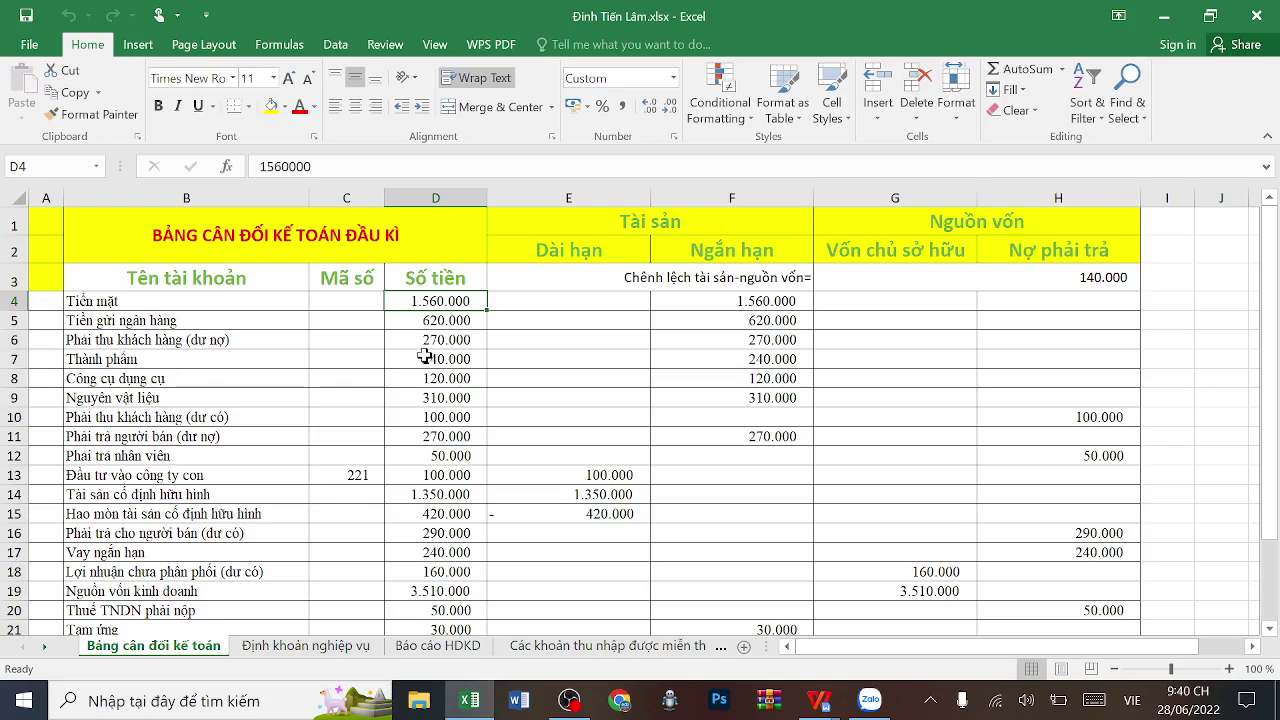
- Set the Số tiền of Thuế TNCN phải nộp in D23 to 100000
scroll(420, 350, "down", 4)
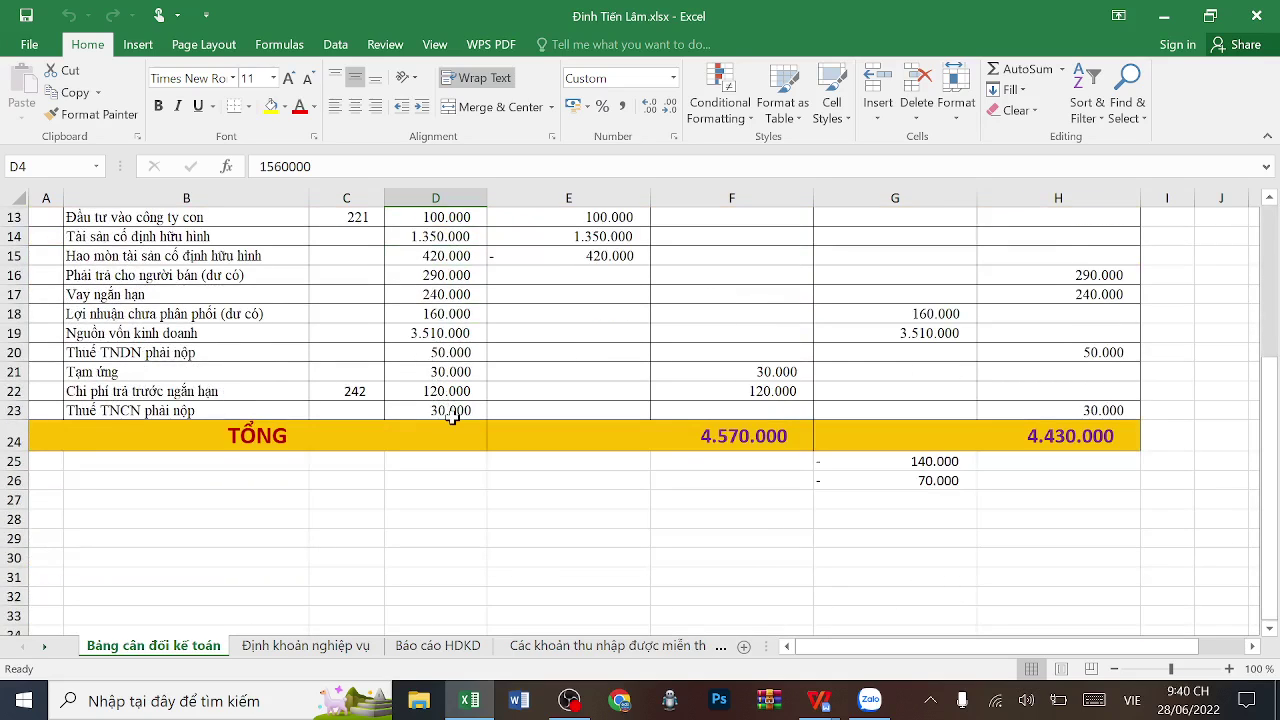
scroll(452, 418, "up", 4)
scroll(452, 418, "down", 4)
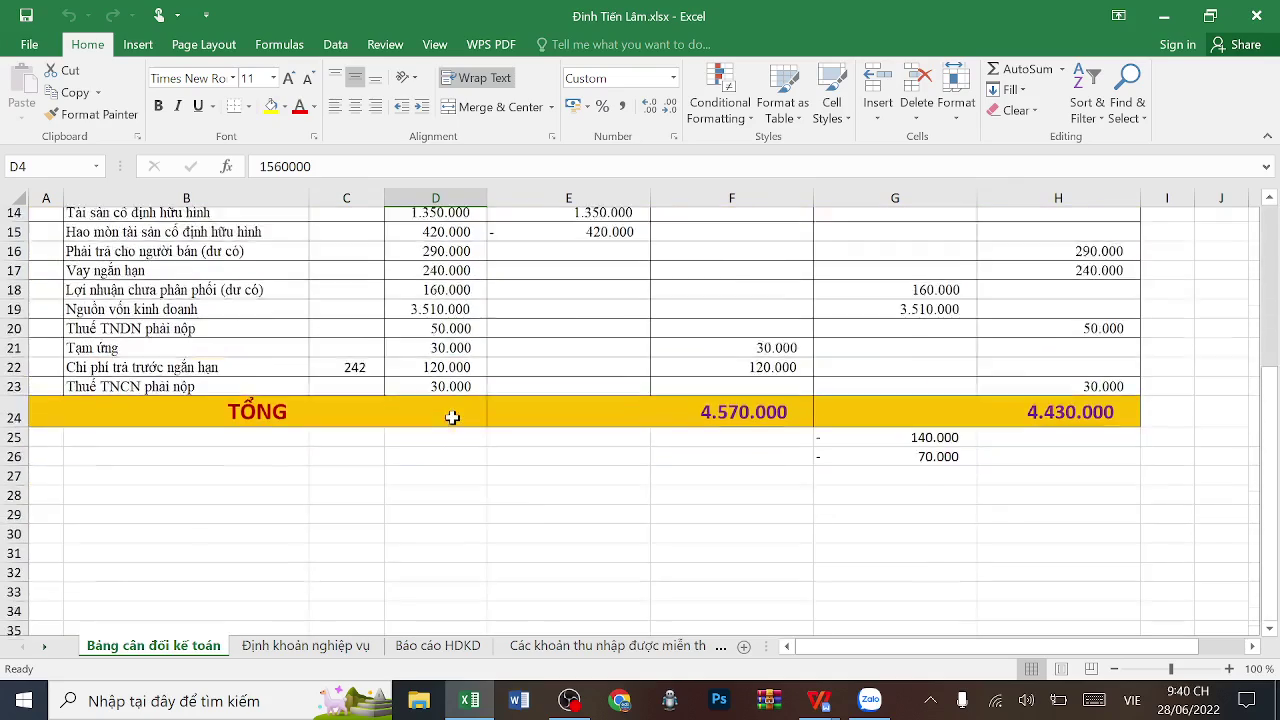
scroll(452, 418, "up", 2)
scroll(452, 418, "down", 2)
left_click(435, 410)
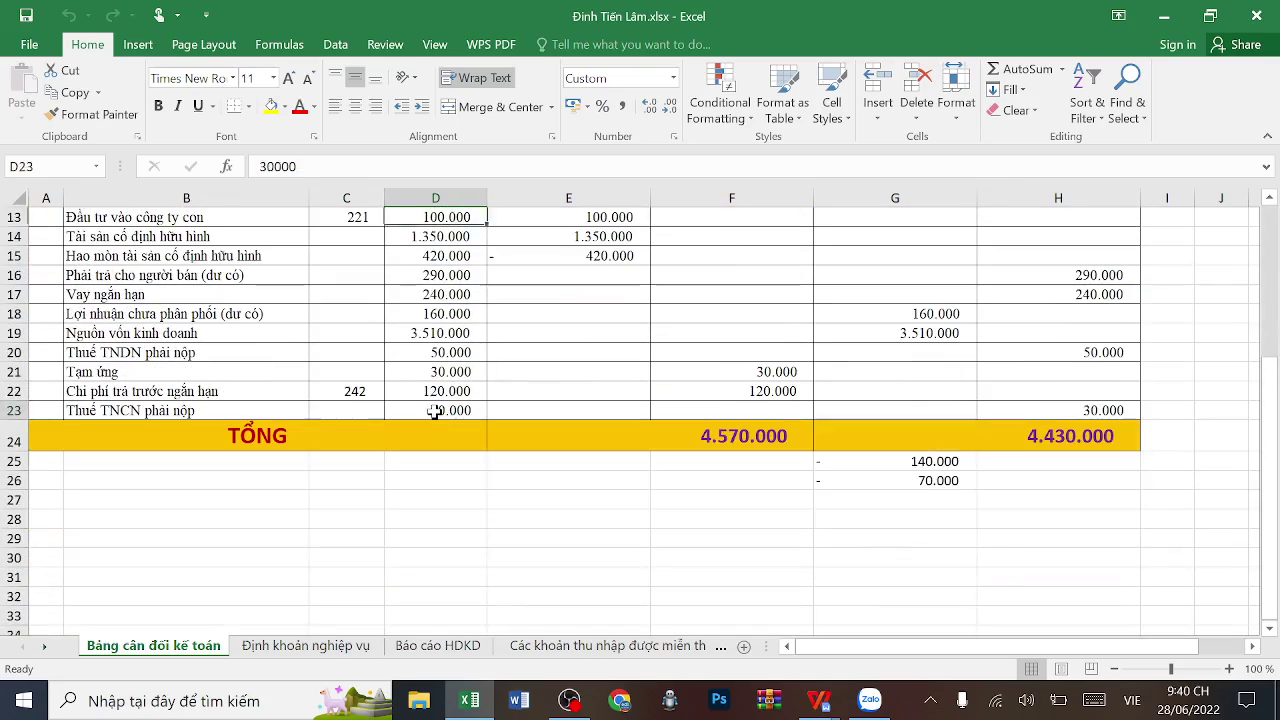
double_click(435, 410)
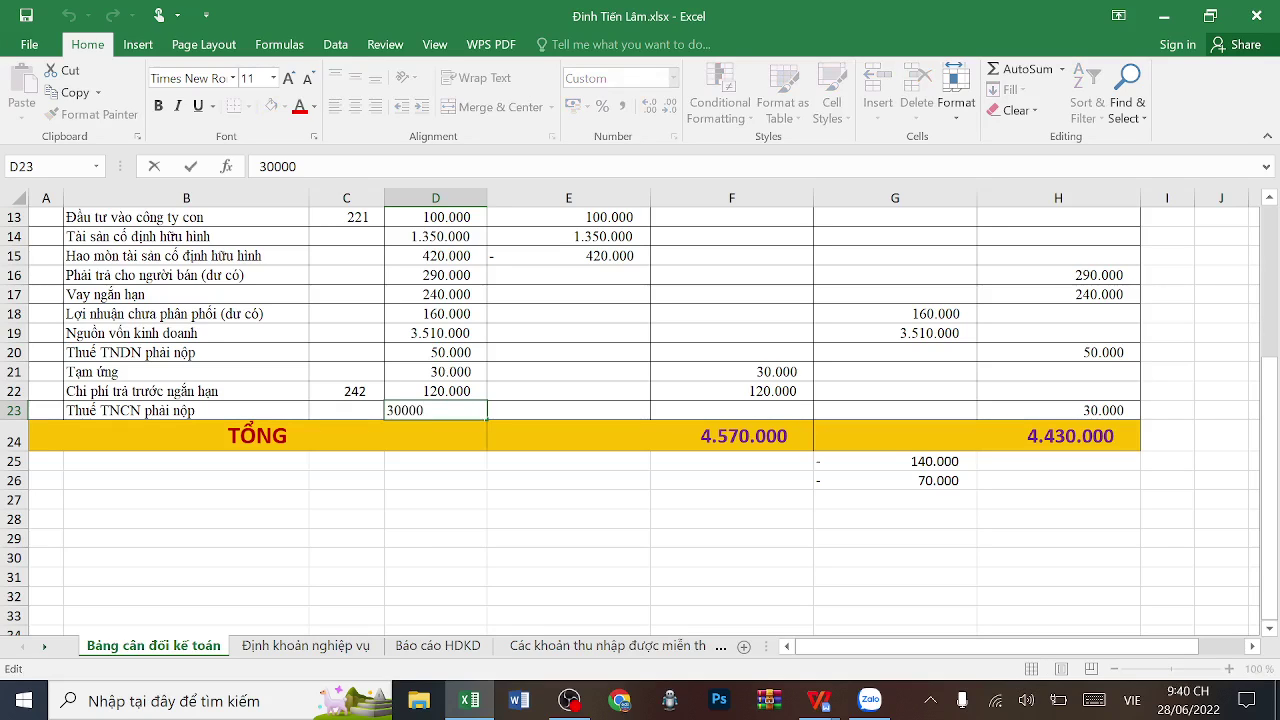
key("BackSpace")
type("10")
key("Return")
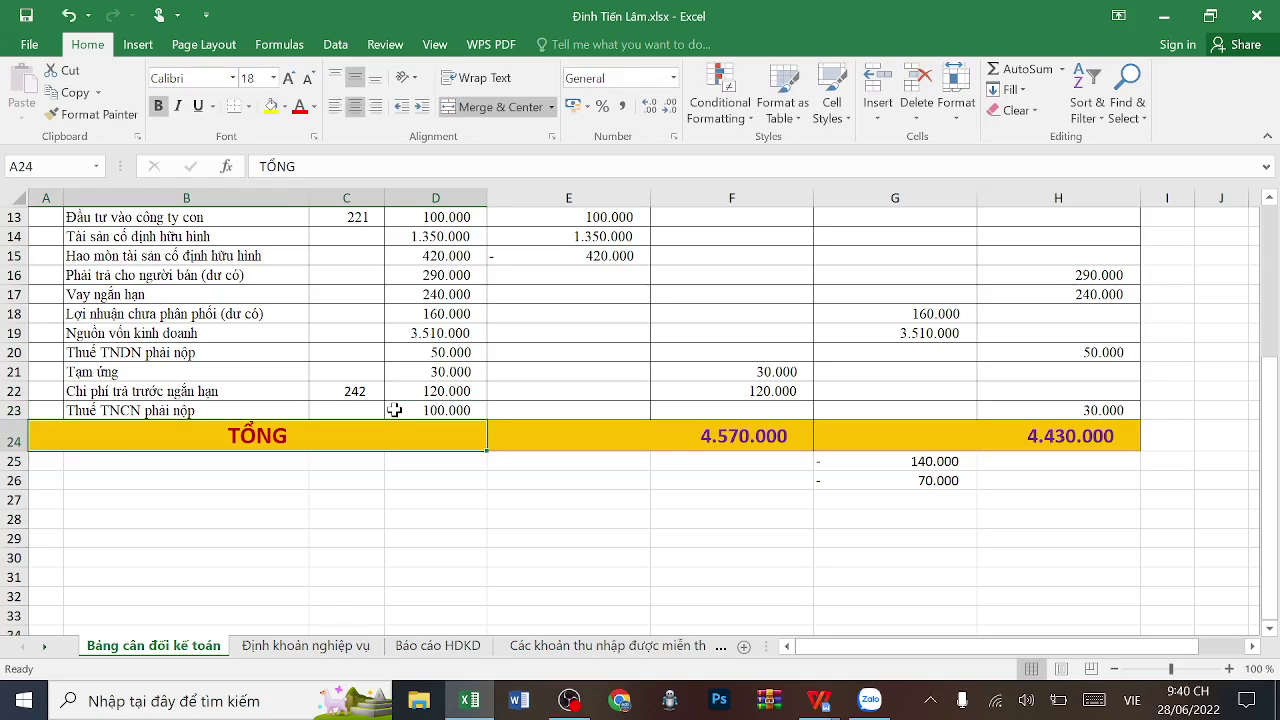
- Set the Nợ phải trả amount of Thuế TNCN phải nộp in H23 to 100000
left_click(1100, 411)
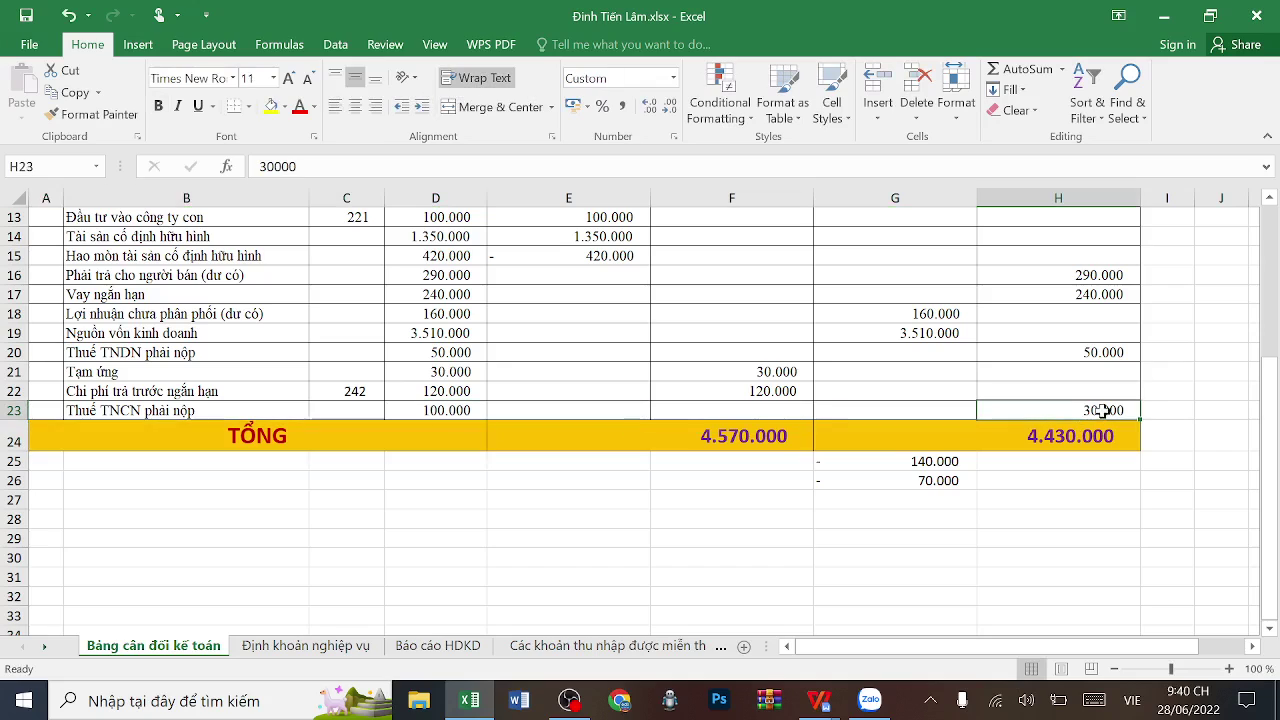
key("F2")
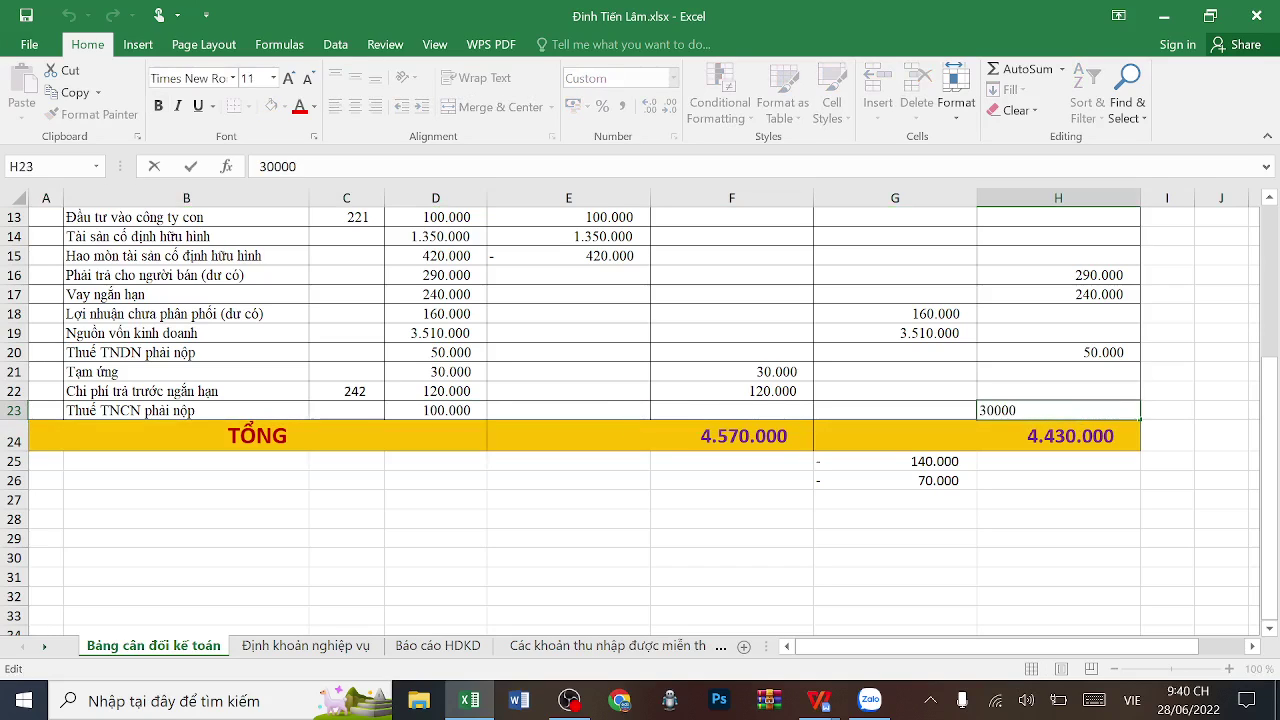
key("Home")
key("Delete")
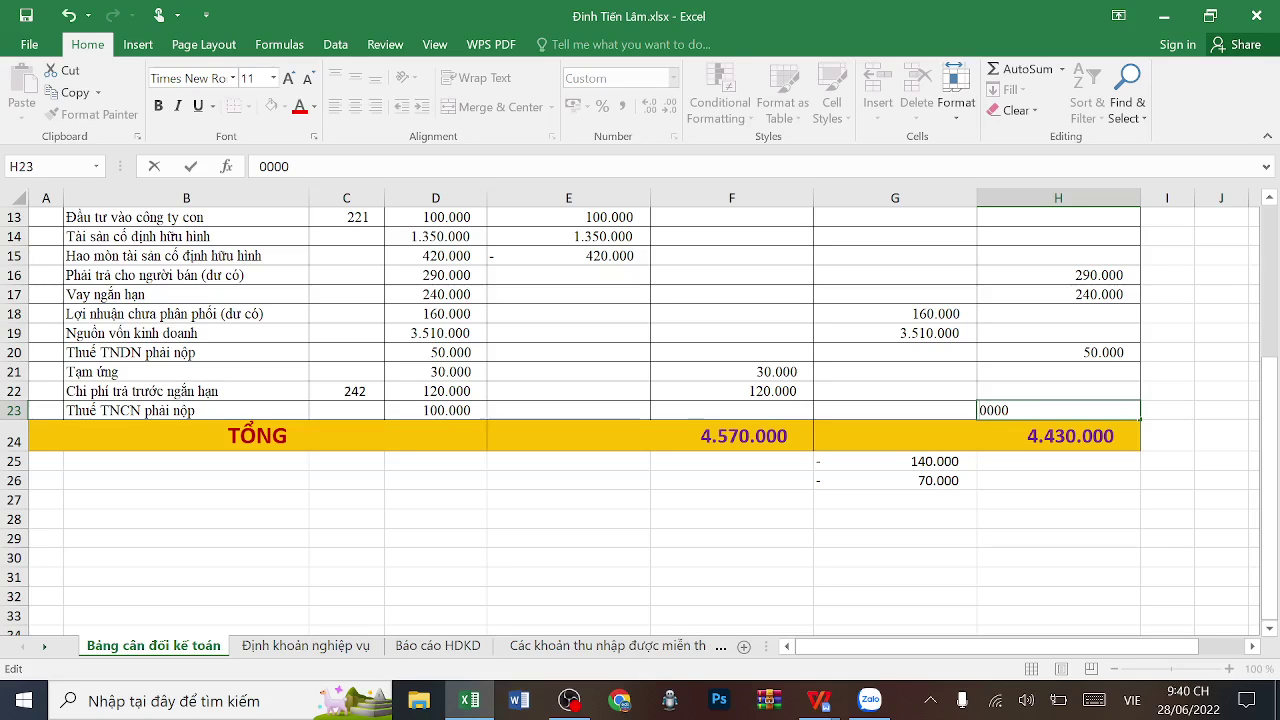
type("1")
key("Return")
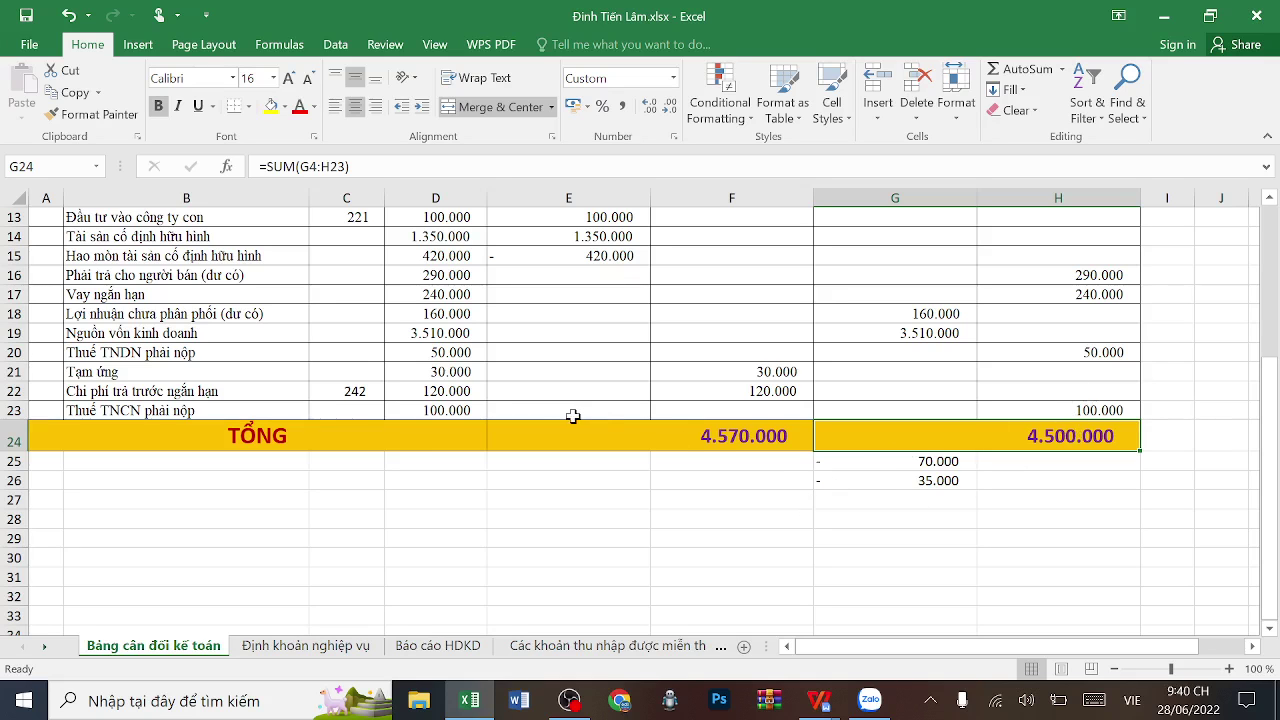
- Recheck the asset-minus-capital difference in row 3 against the TỔNG row and the account rows
scroll(677, 460, "up", 4)
scroll(677, 460, "down", 6)
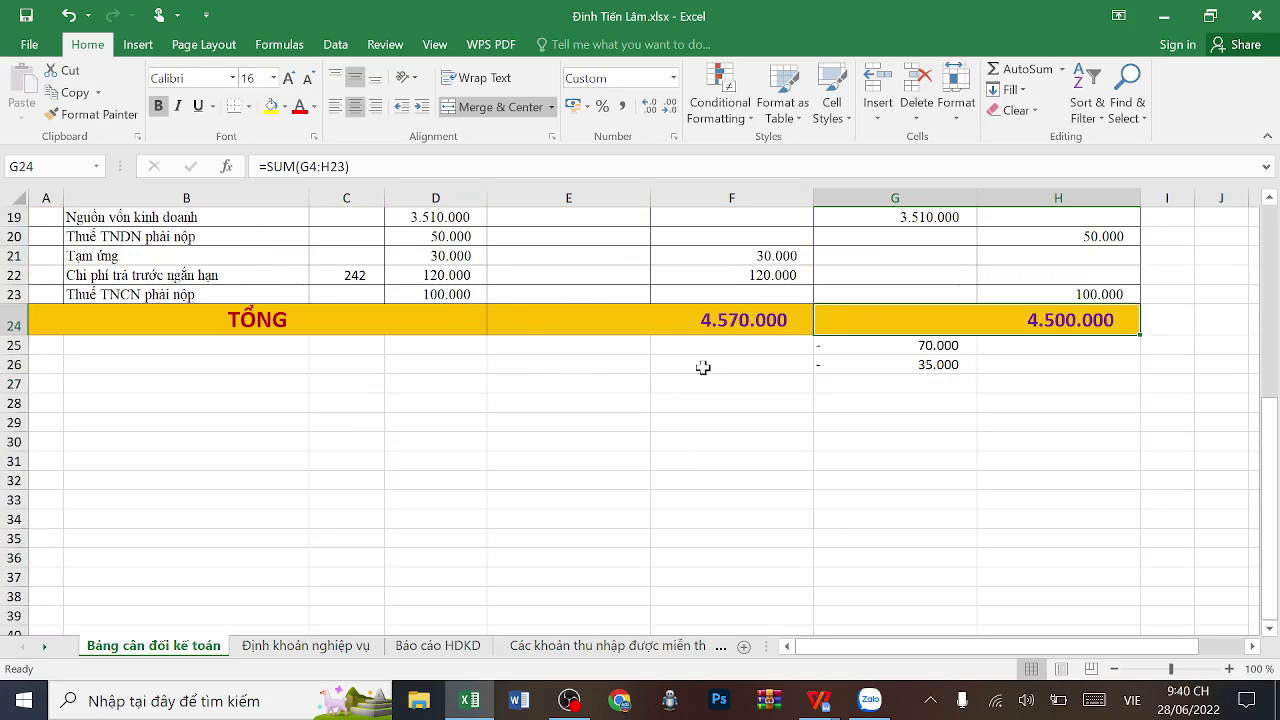
scroll(506, 433, "up", 6)
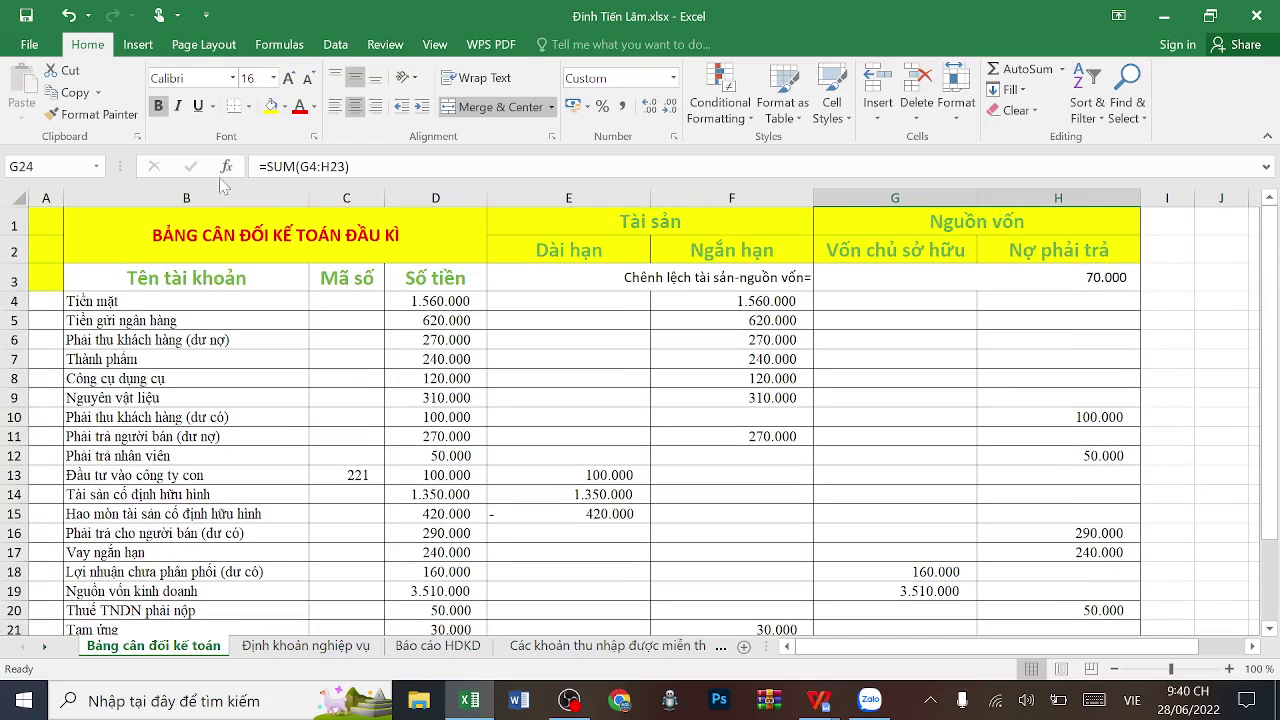
scroll(417, 458, "down", 5)
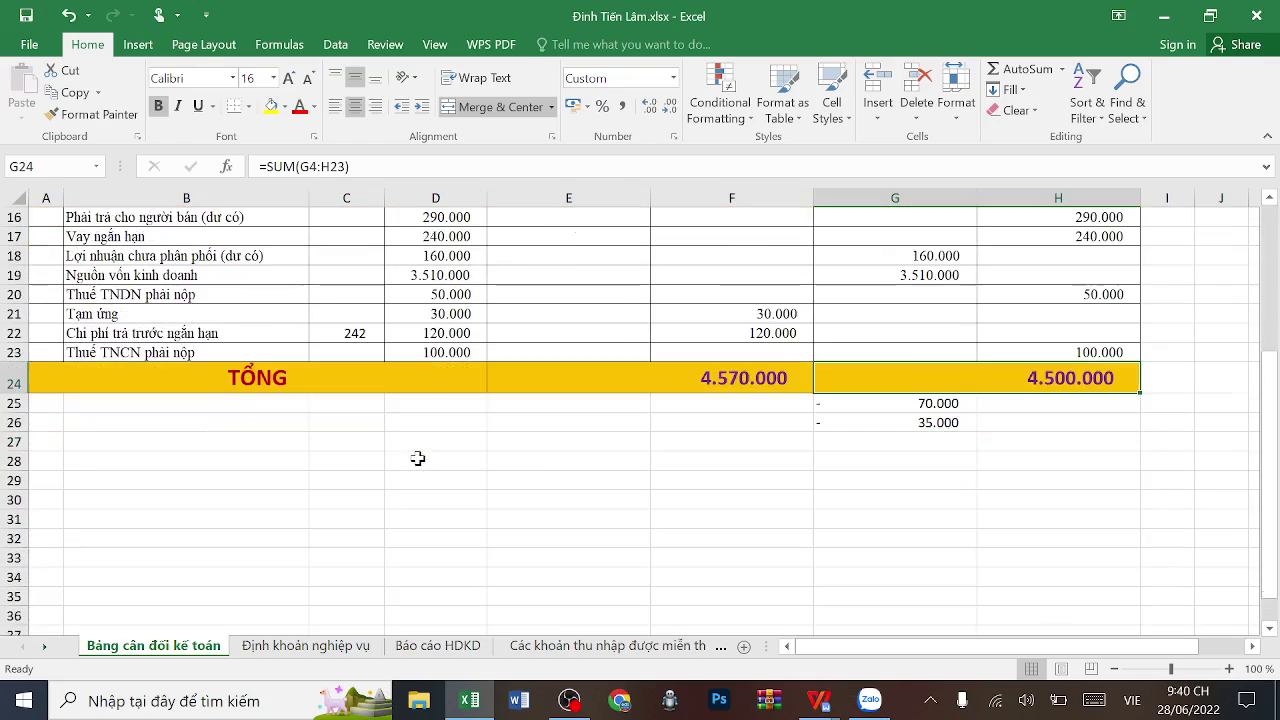
scroll(417, 458, "up", 2)
scroll(417, 458, "down", 1)
scroll(417, 458, "up", 3)
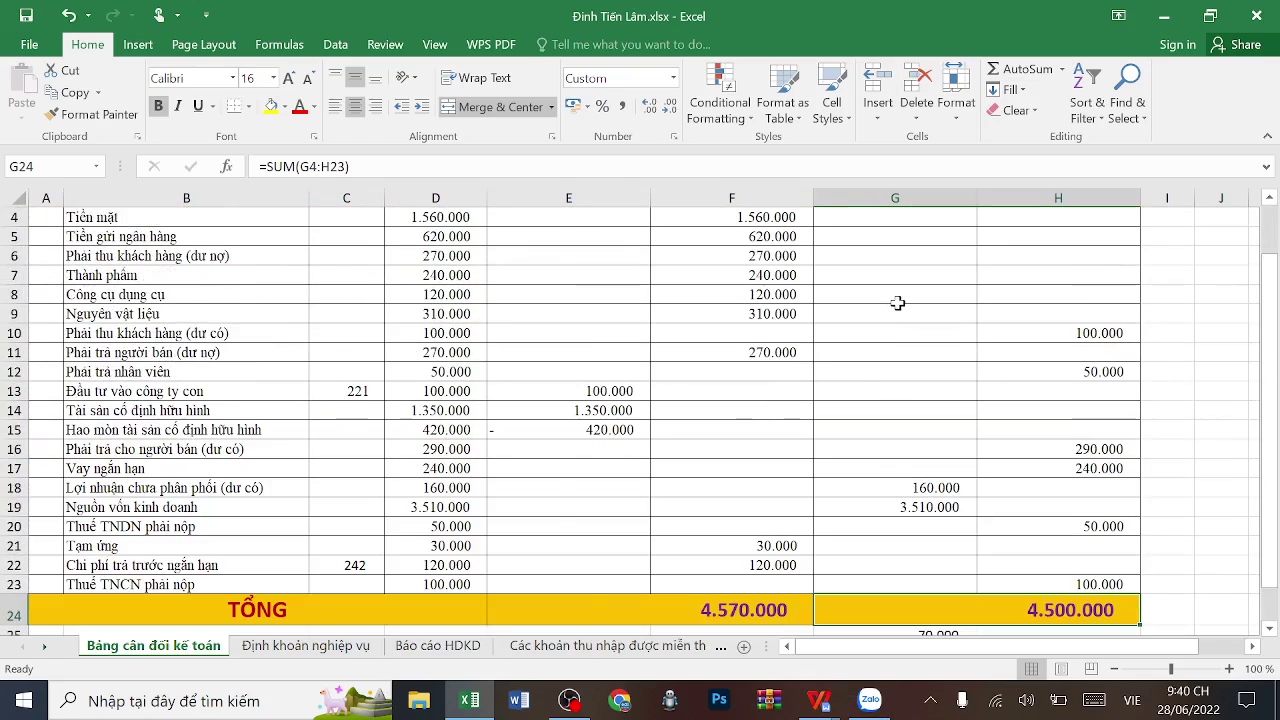
scroll(898, 304, "up", 1)
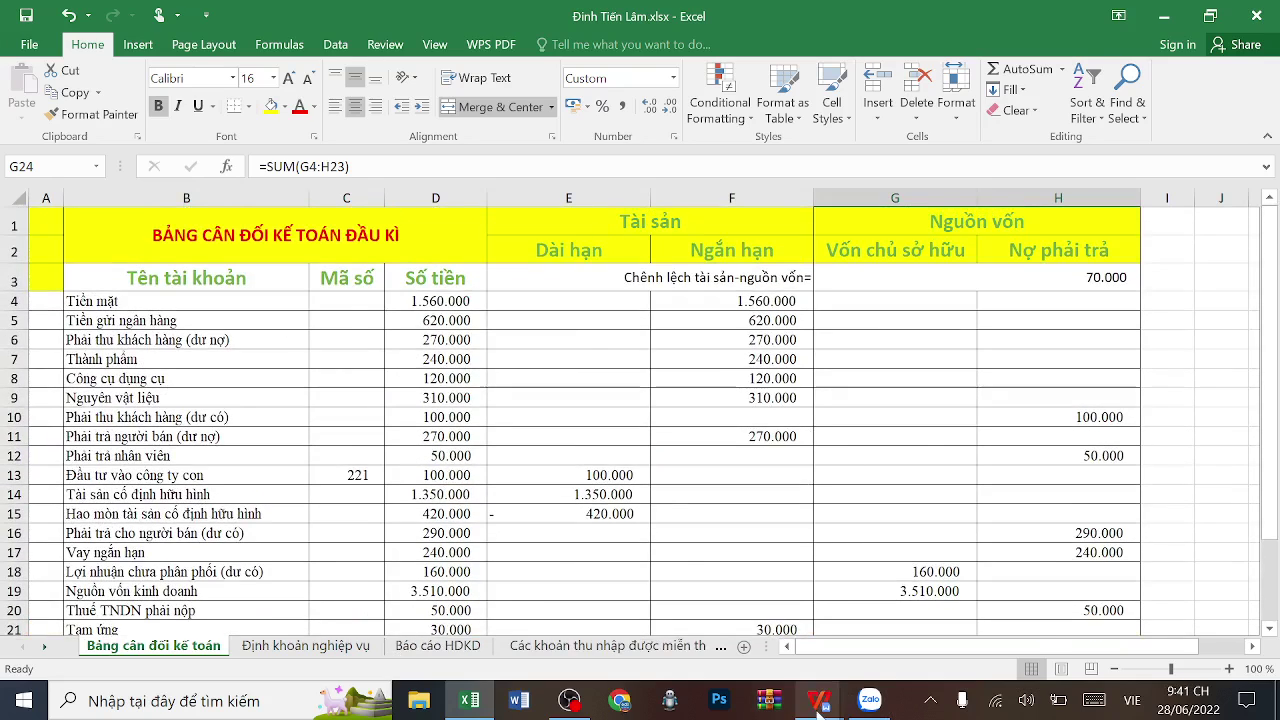
- Switch to the exercise document in WPS Office and view the transactions listed below the account table
mouse_move(819, 700)
left_click(1000, 625)
scroll(920, 340, "up", 1)
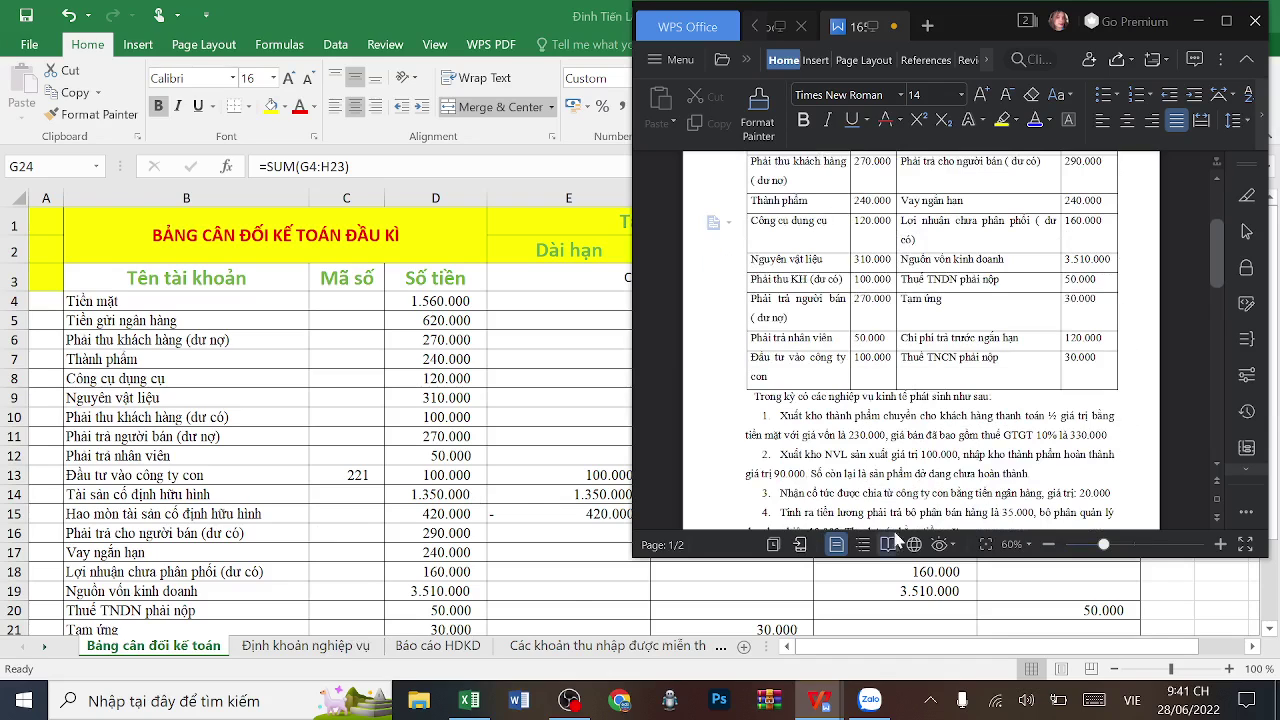
scroll(335, 655, "down", 2)
- Return to the Excel workbook, open the Định khoản nghiệp vụ sheet and fit the height of row 1 to its text
left_click(341, 654)
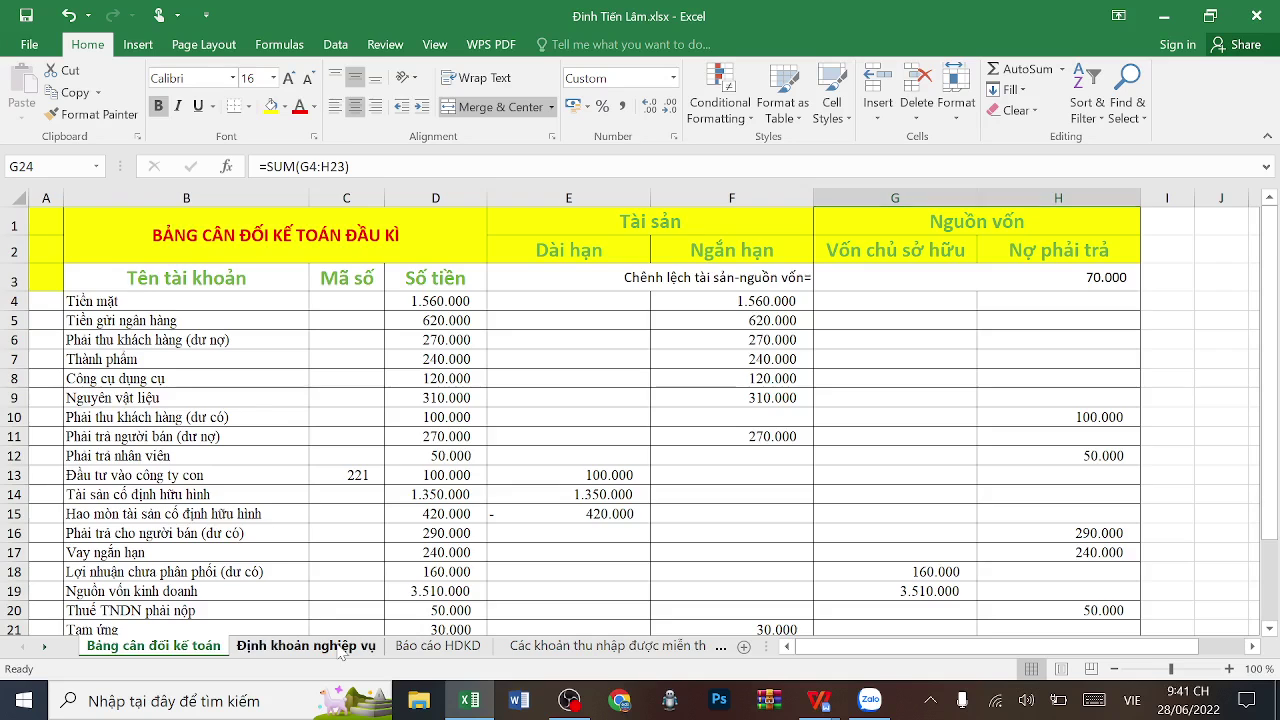
left_click(341, 654)
scroll(237, 436, "up", 5)
scroll(237, 436, "down", 4)
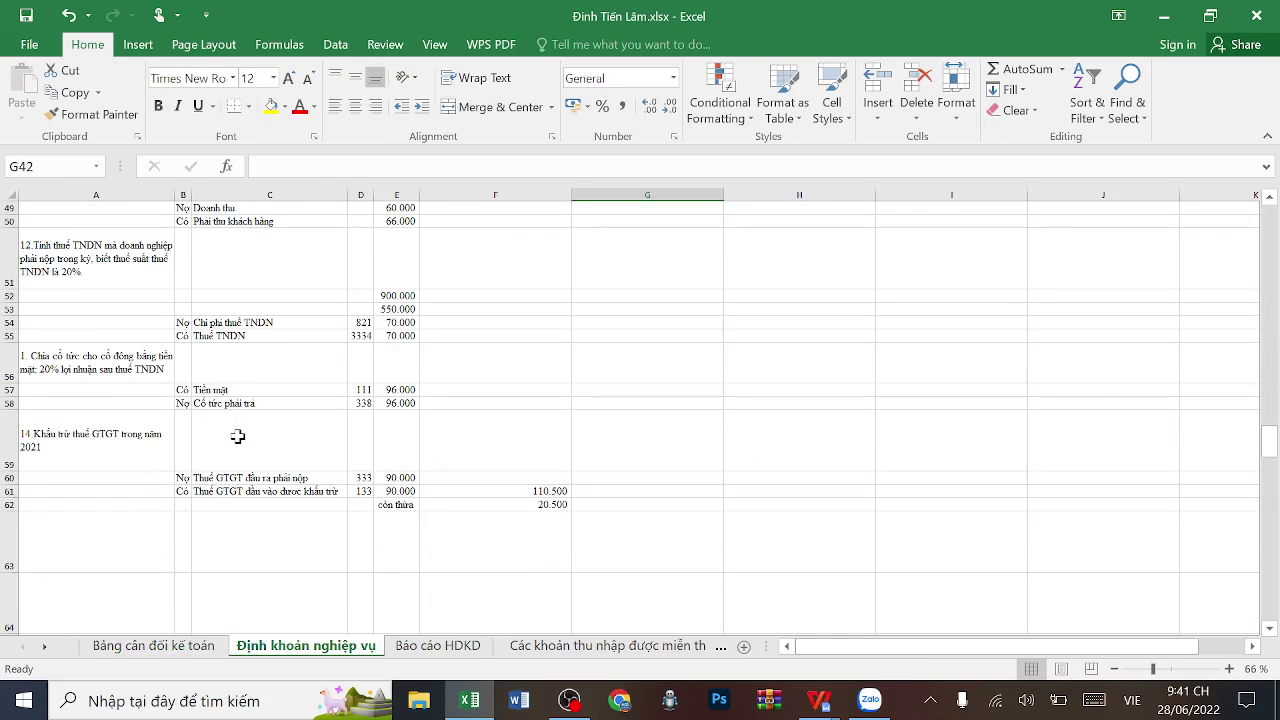
scroll(237, 436, "down", 4)
scroll(237, 436, "up", 20)
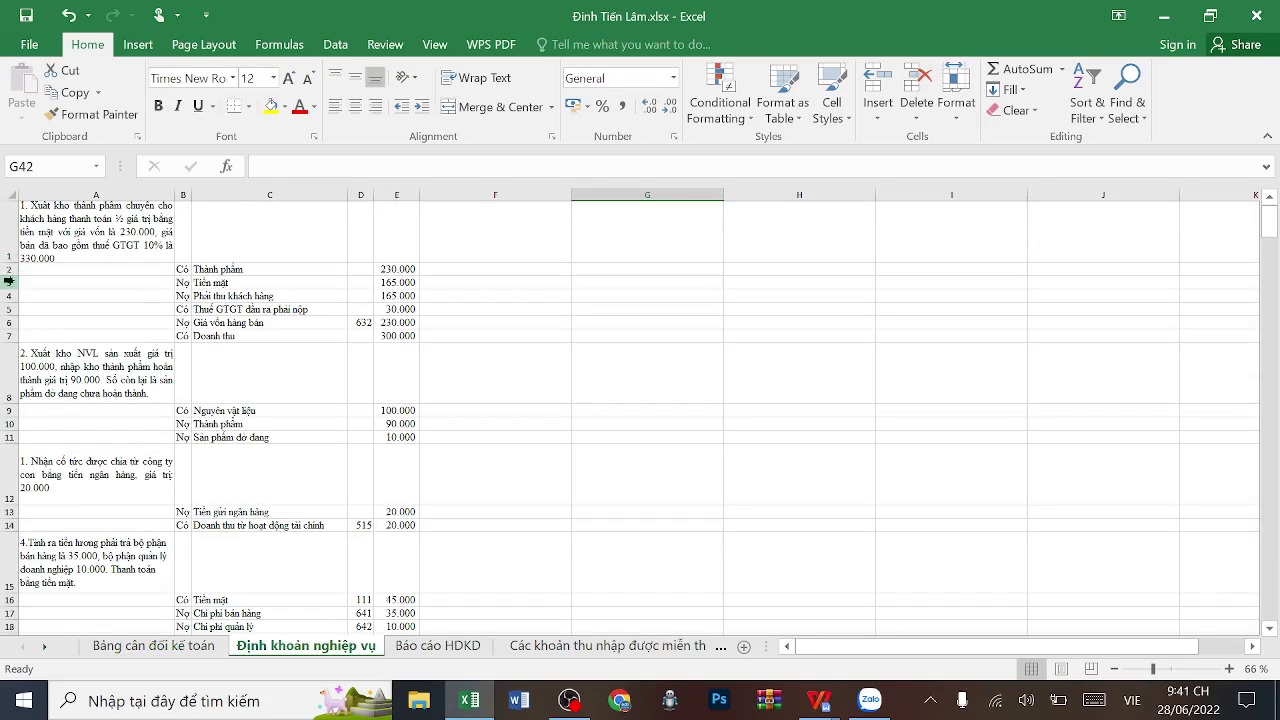
double_click(5, 263)
- Examine the description of transaction 1 in A1 and its Có Thành phẩm entry in row 2
left_click(130, 218)
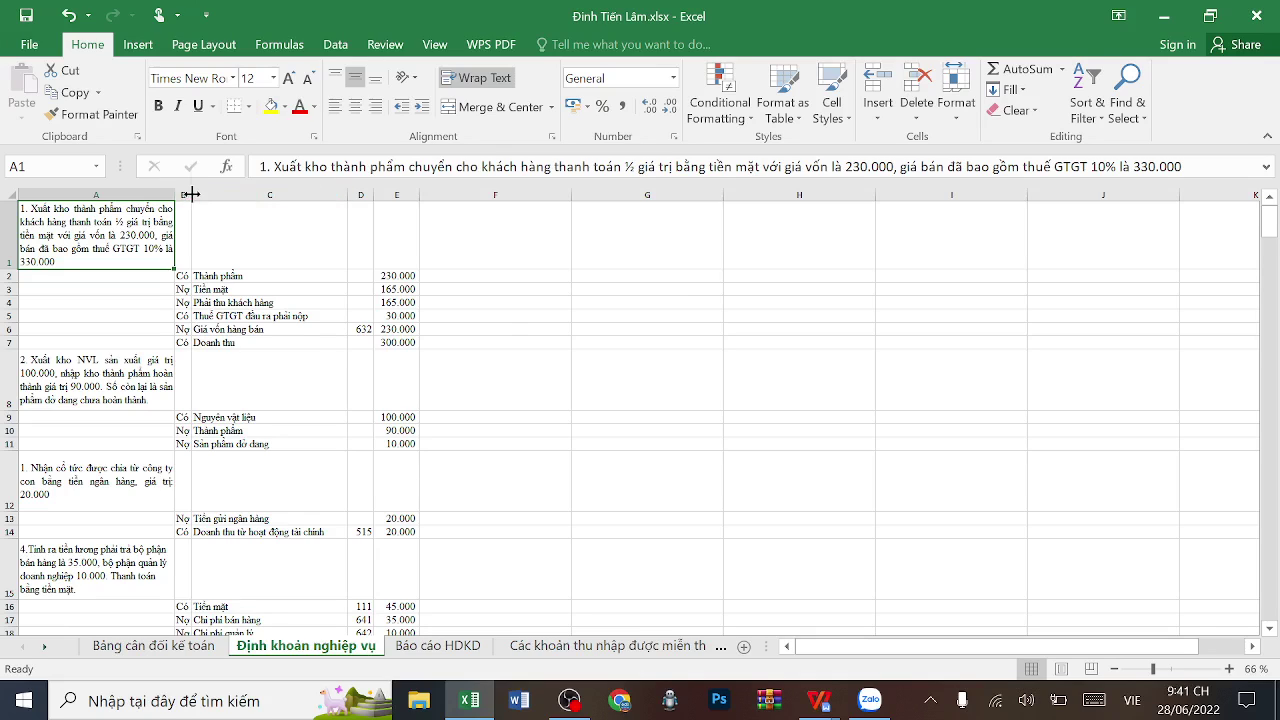
left_click(183, 276)
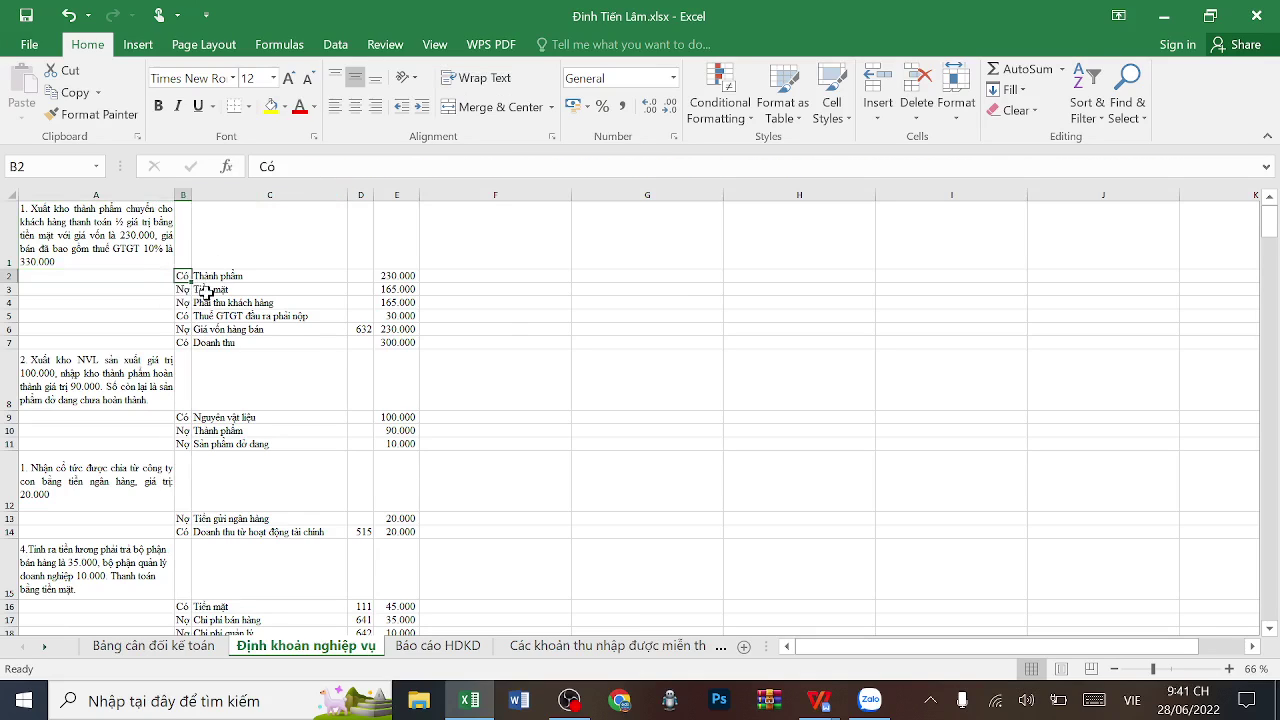
left_click(343, 275)
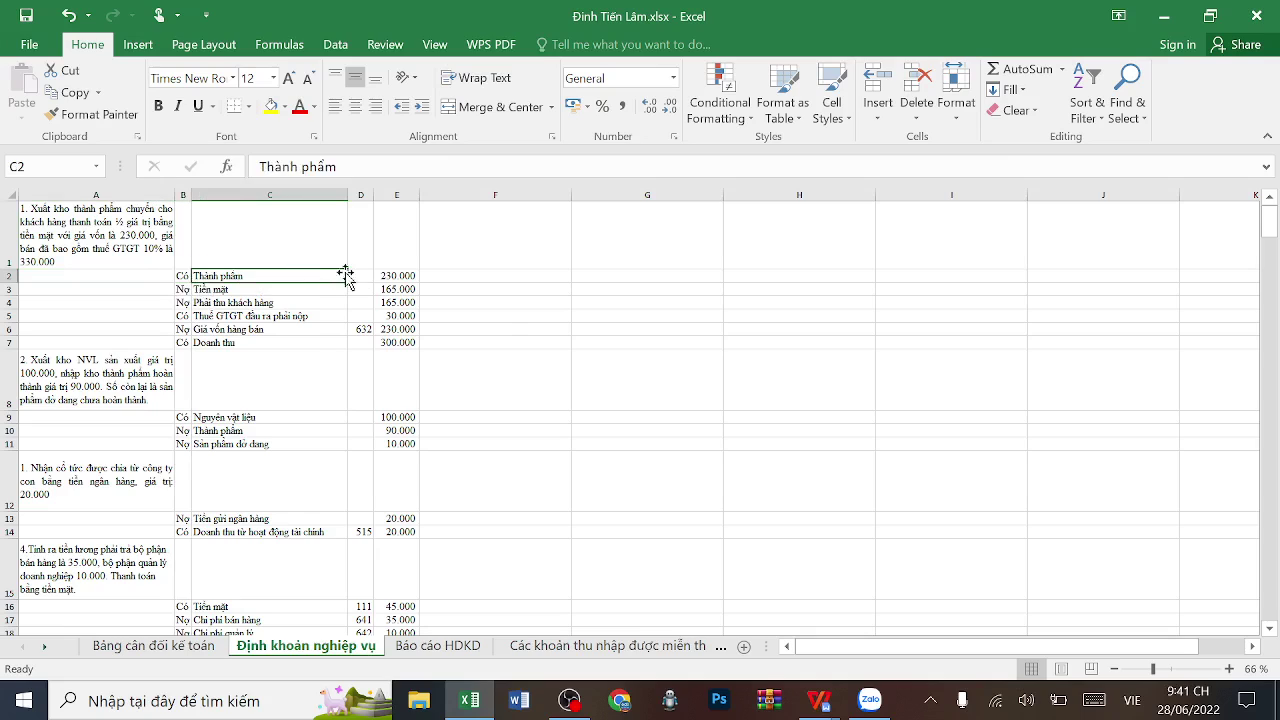
left_click(380, 275)
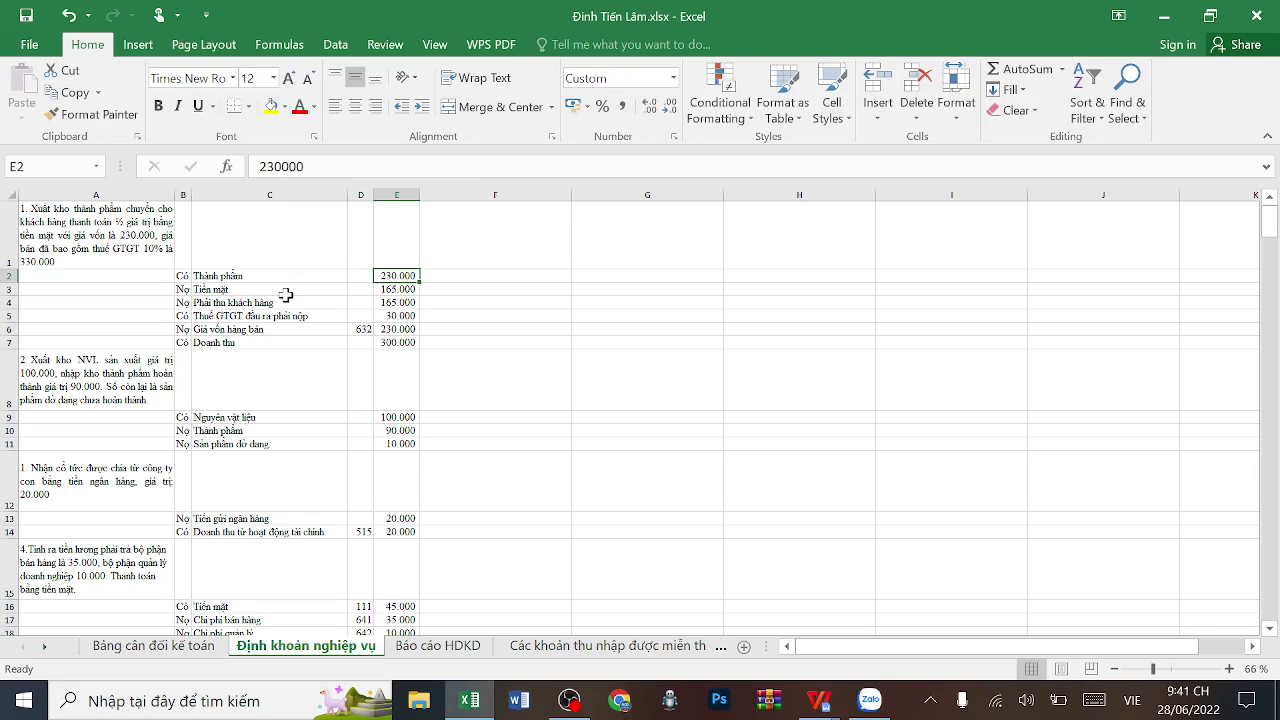
left_click(117, 224)
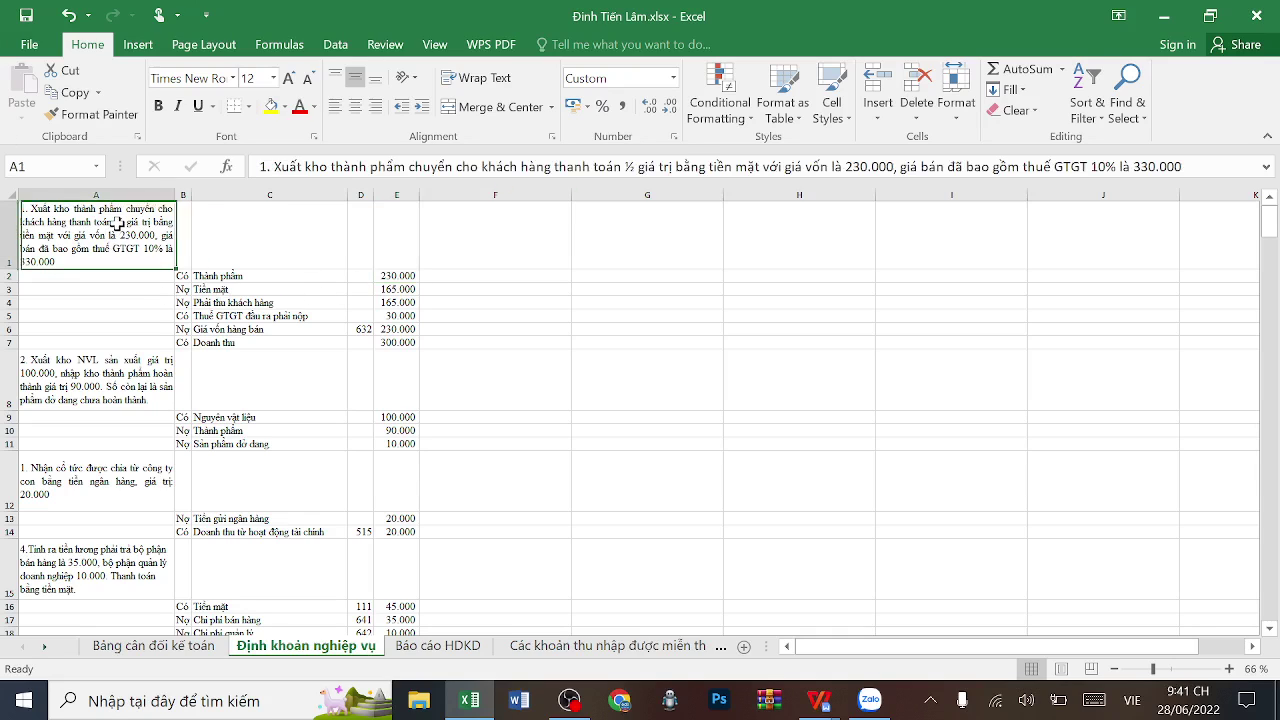
- Inspect the Tiền mặt and Phải thu khách hàng amounts of transaction 1 in E3 and E4 and their formulas
left_click_drag(403, 289, 402, 305)
left_click(403, 290)
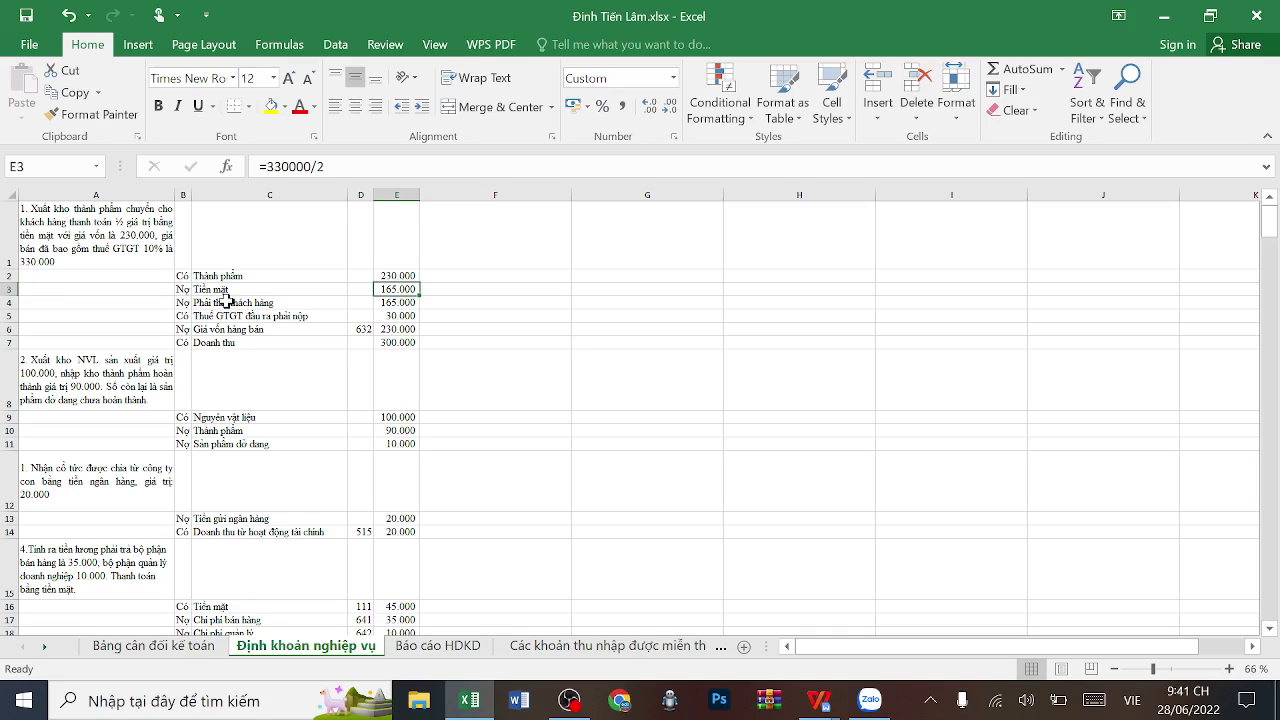
left_click(400, 302)
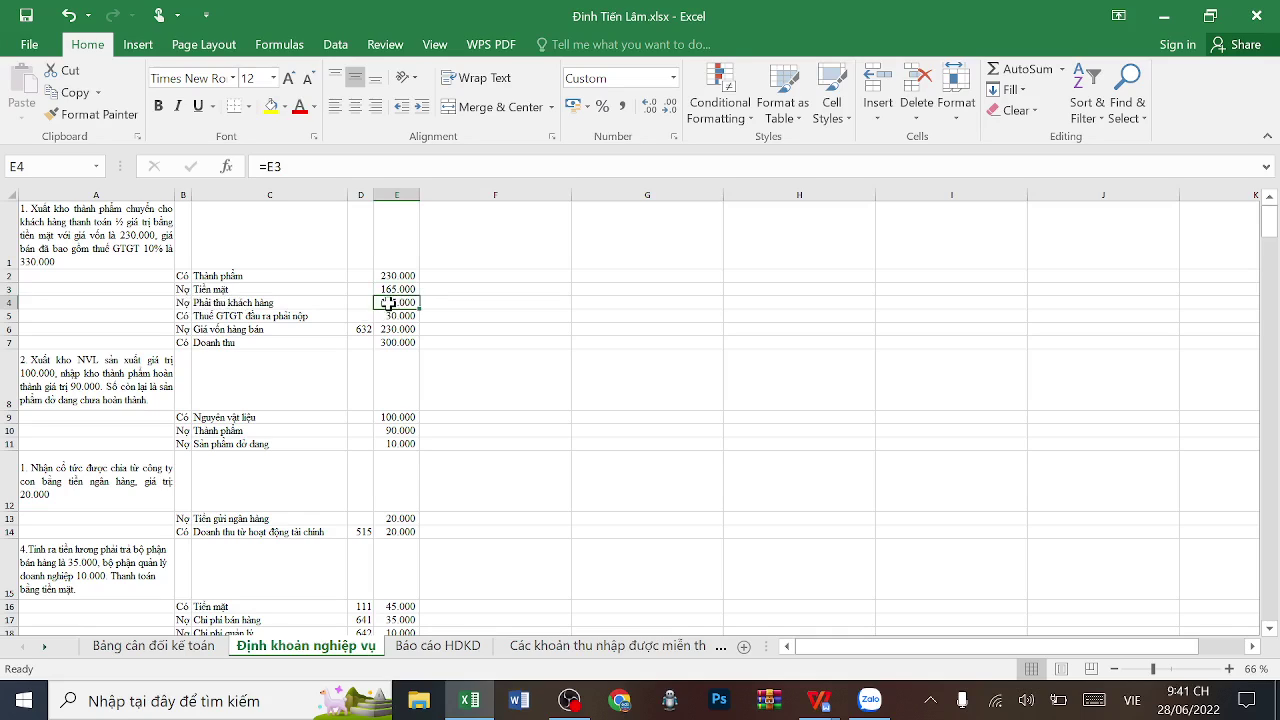
left_click(400, 278)
left_click(403, 291)
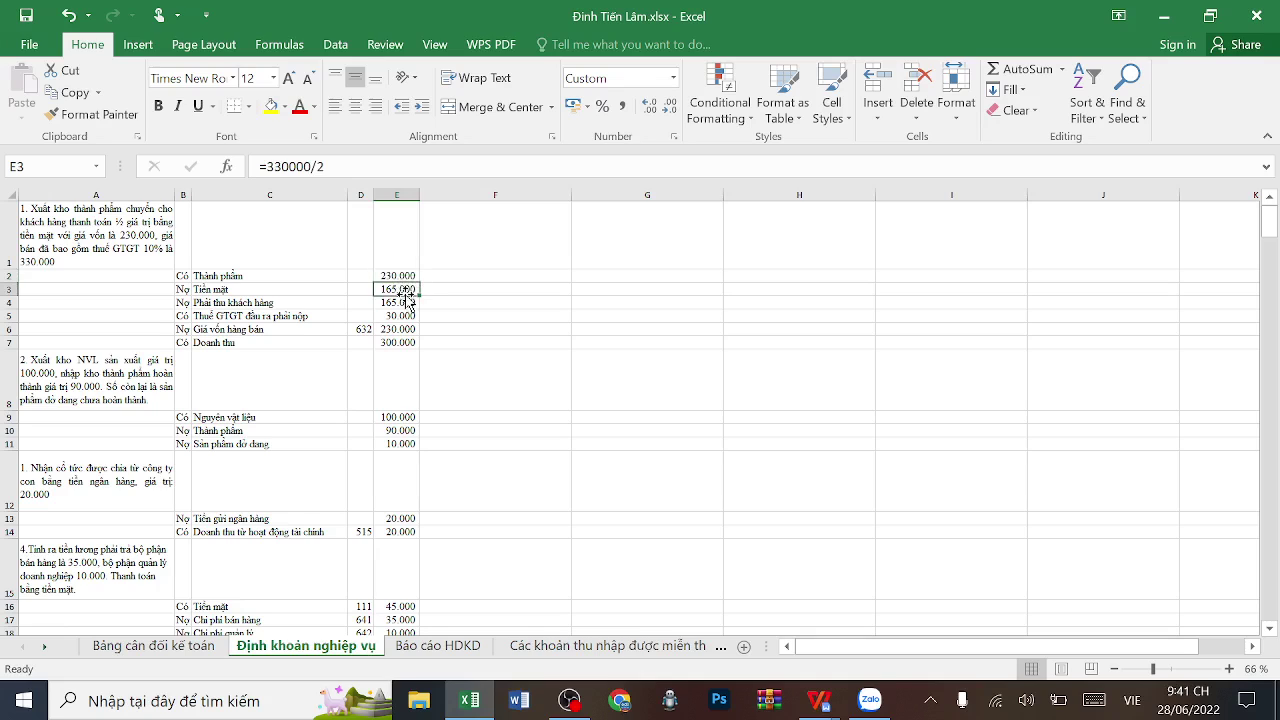
left_click(406, 301)
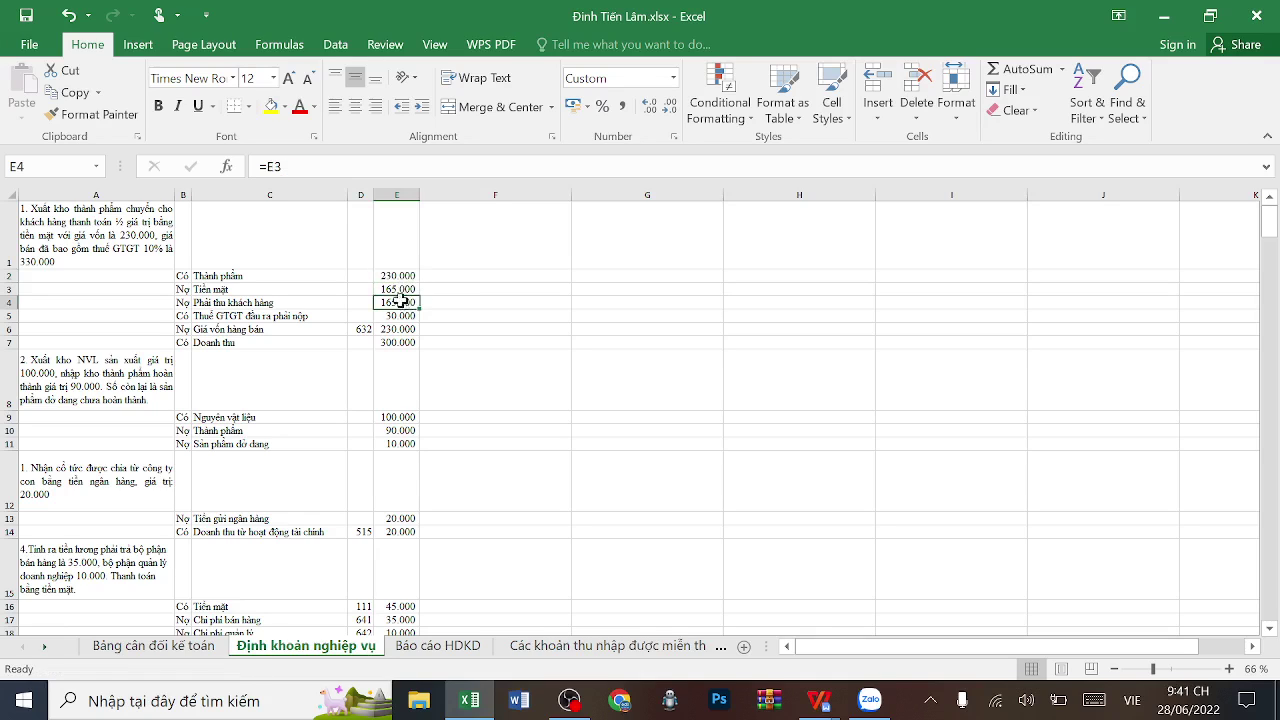
left_click(406, 289)
- Review the Thuế GTGT đầu ra phải nộp, Giá vốn hàng bán and Doanh thu entries in rows 5 to 7
left_click(396, 315)
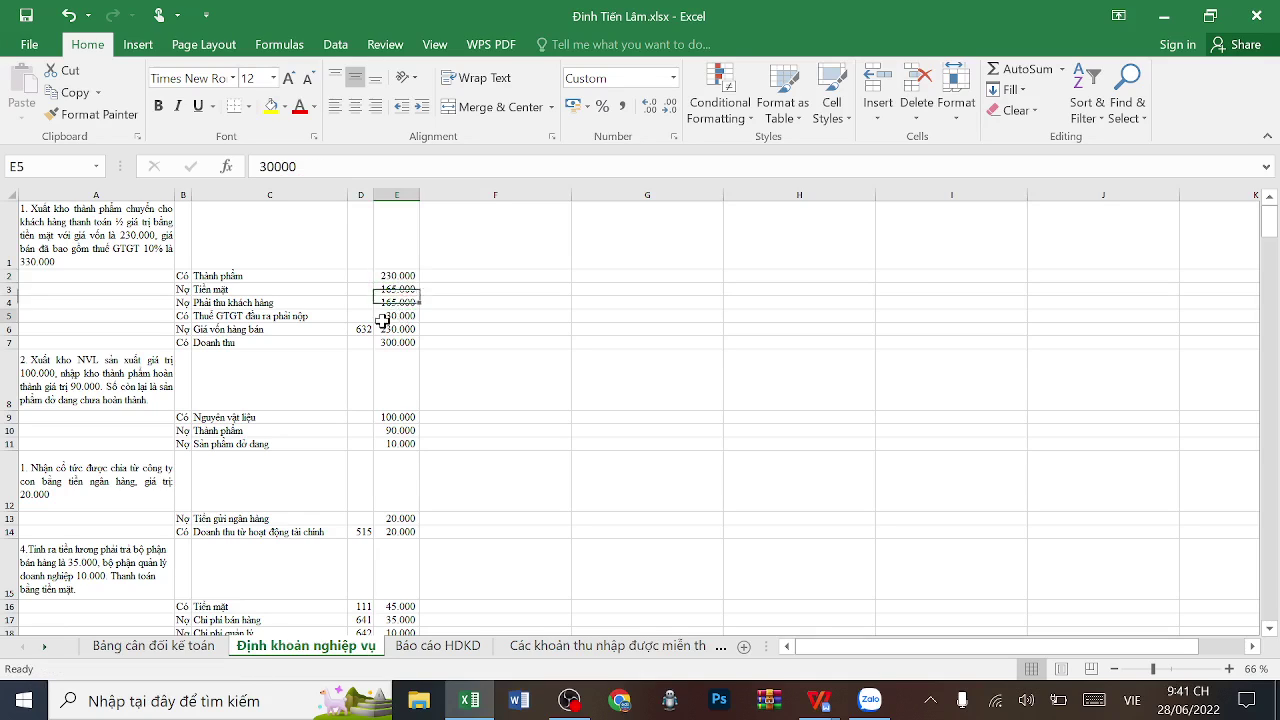
left_click(236, 315)
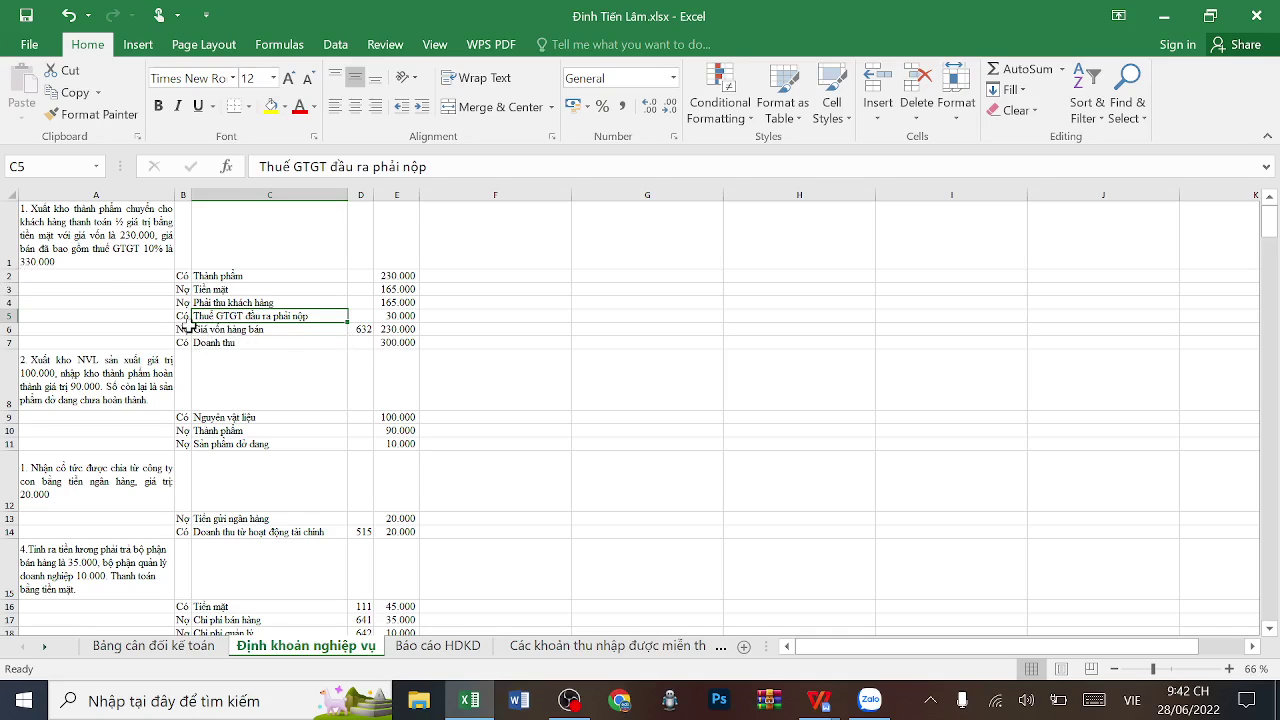
left_click(287, 331)
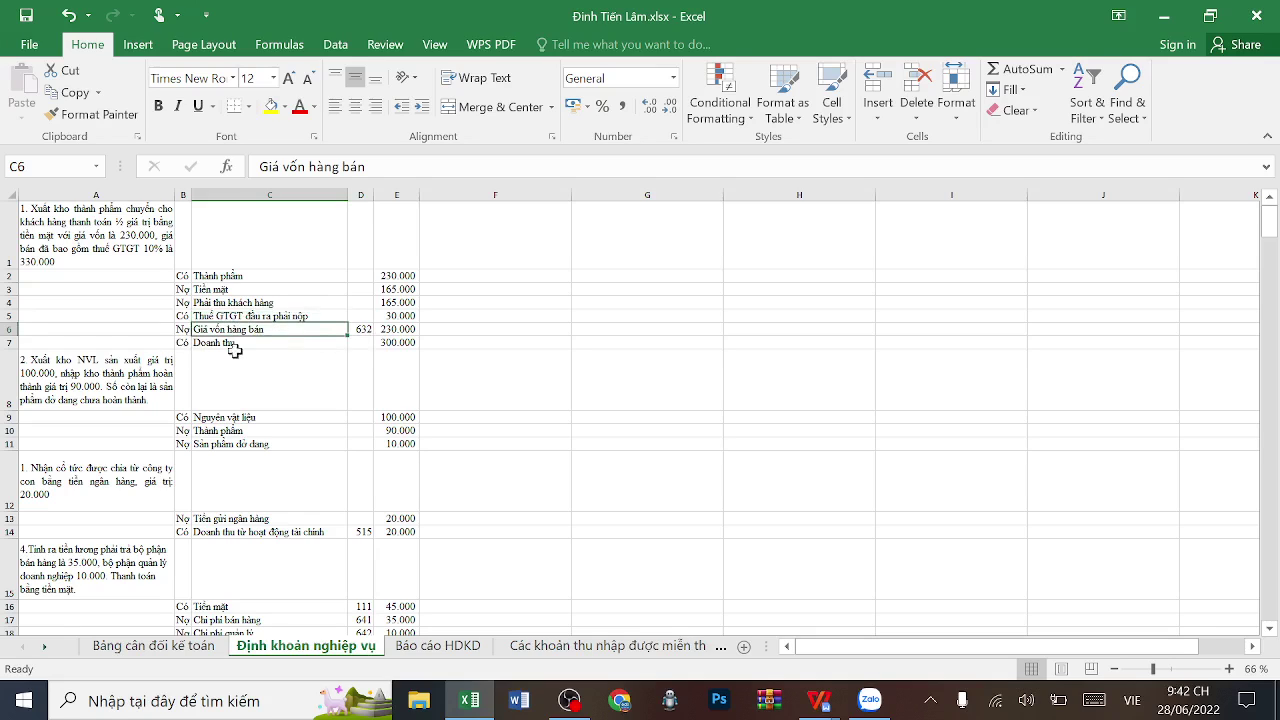
left_click(397, 330)
left_click_drag(185, 342, 400, 343)
- Skim the remaining journal entries and return to the description of transaction 2 in A8
scroll(250, 422, "down", 7)
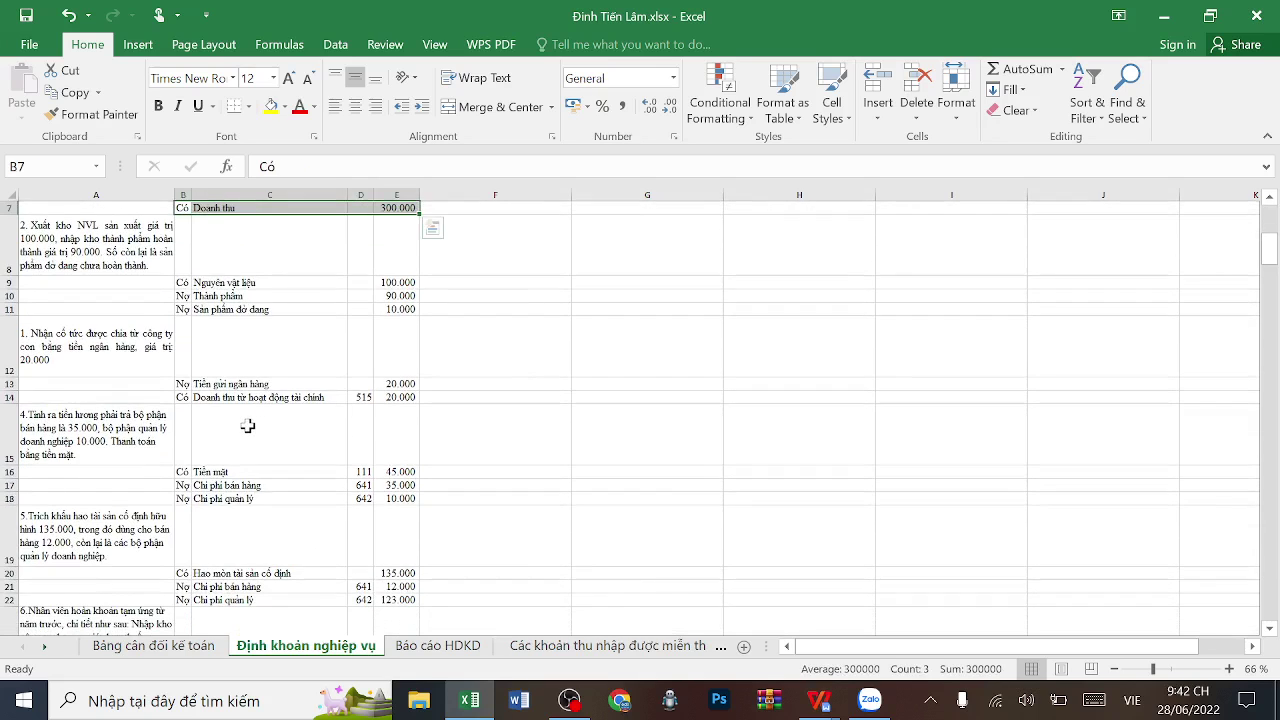
scroll(247, 428, "down", 9)
scroll(247, 428, "up", 10)
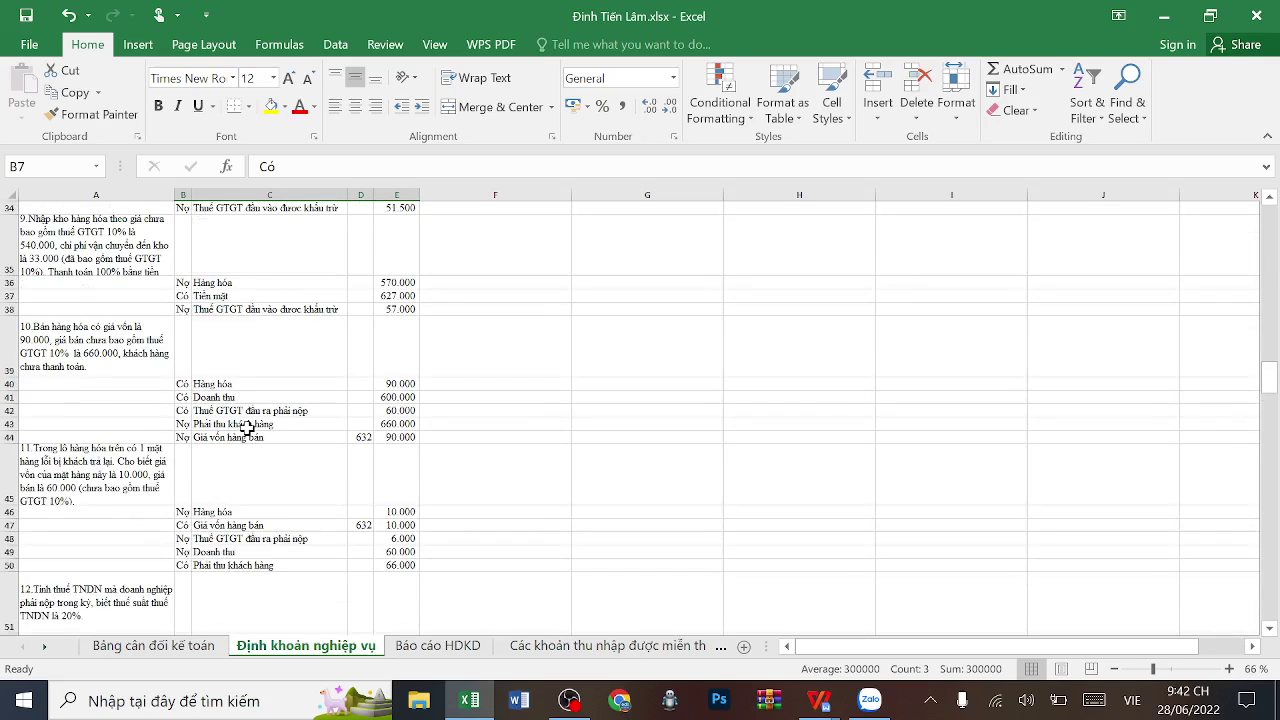
scroll(247, 428, "up", 6)
left_click(277, 365)
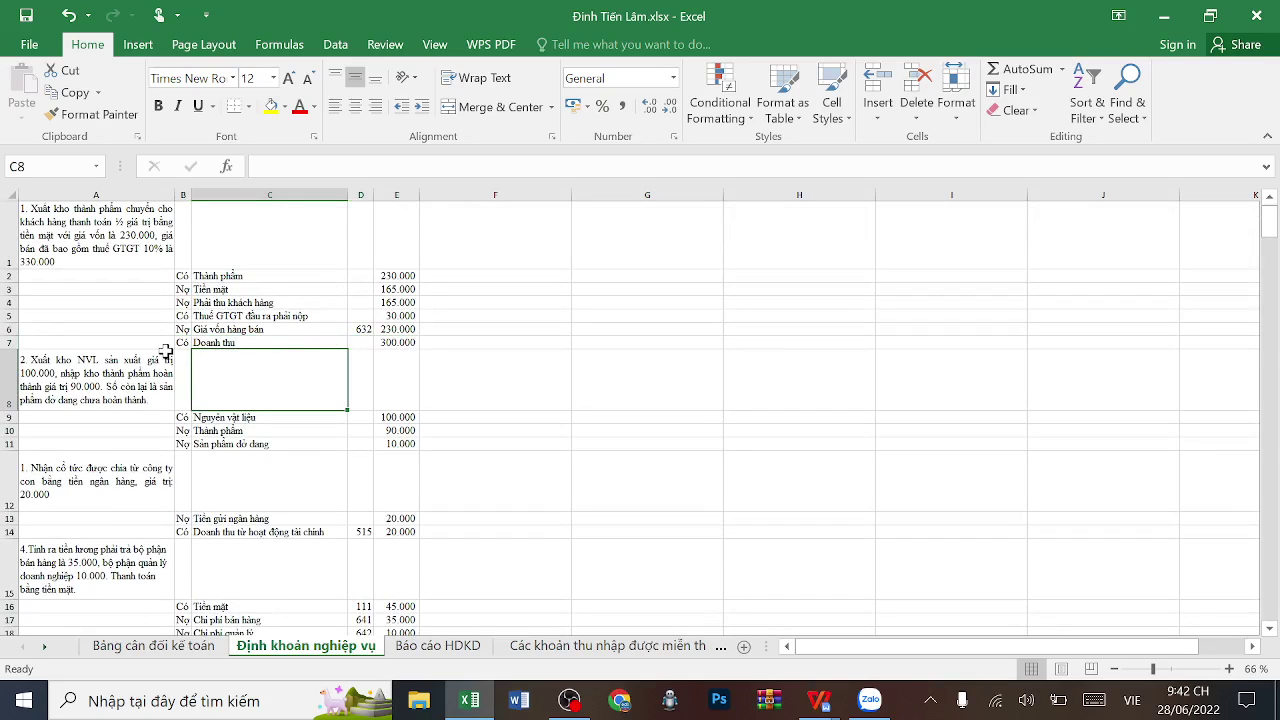
scroll(165, 352, "down", 1)
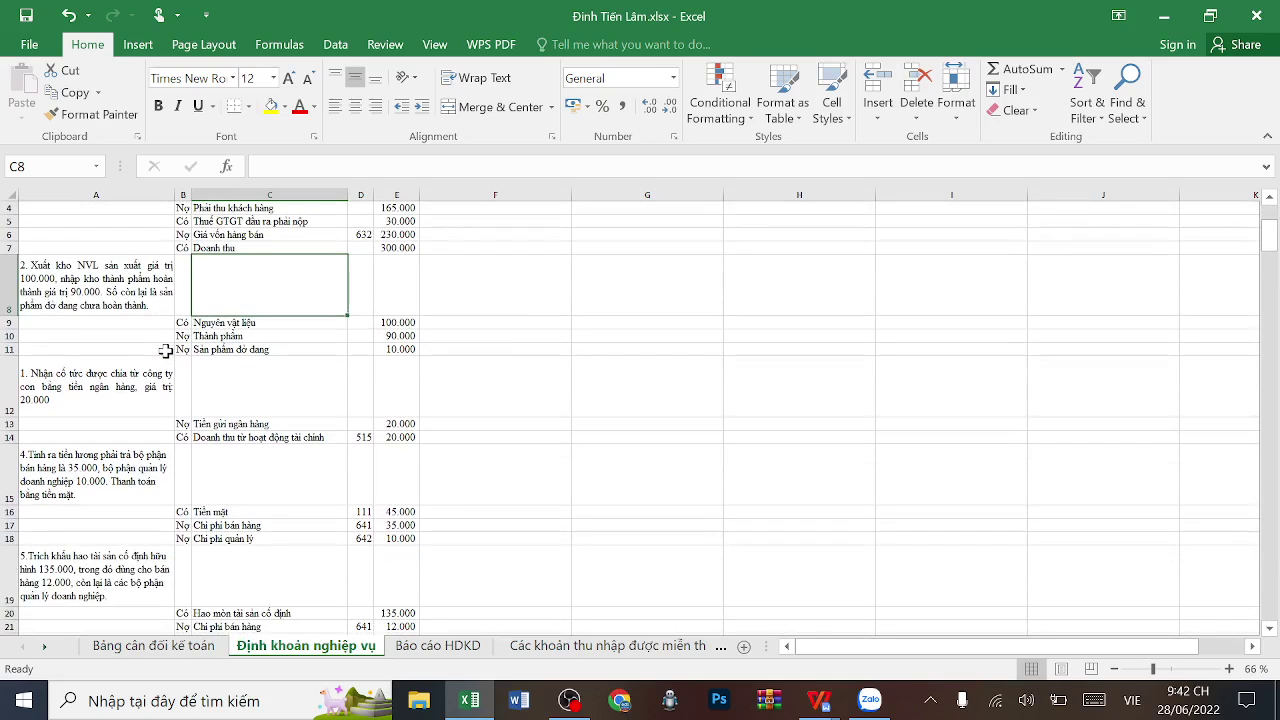
left_click(148, 300)
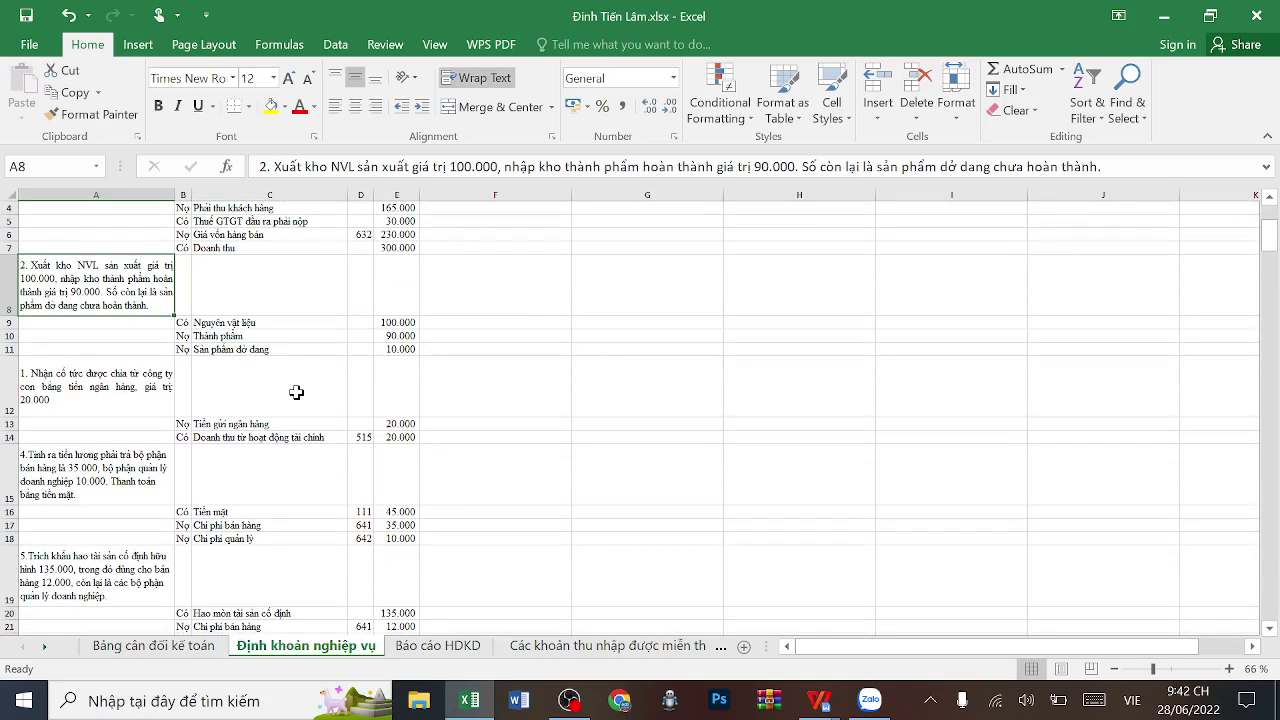
- Review transaction 2's description in A8 against its Sản phẩm dở dang entry and amount in row 11
scroll(293, 392, "up", 1)
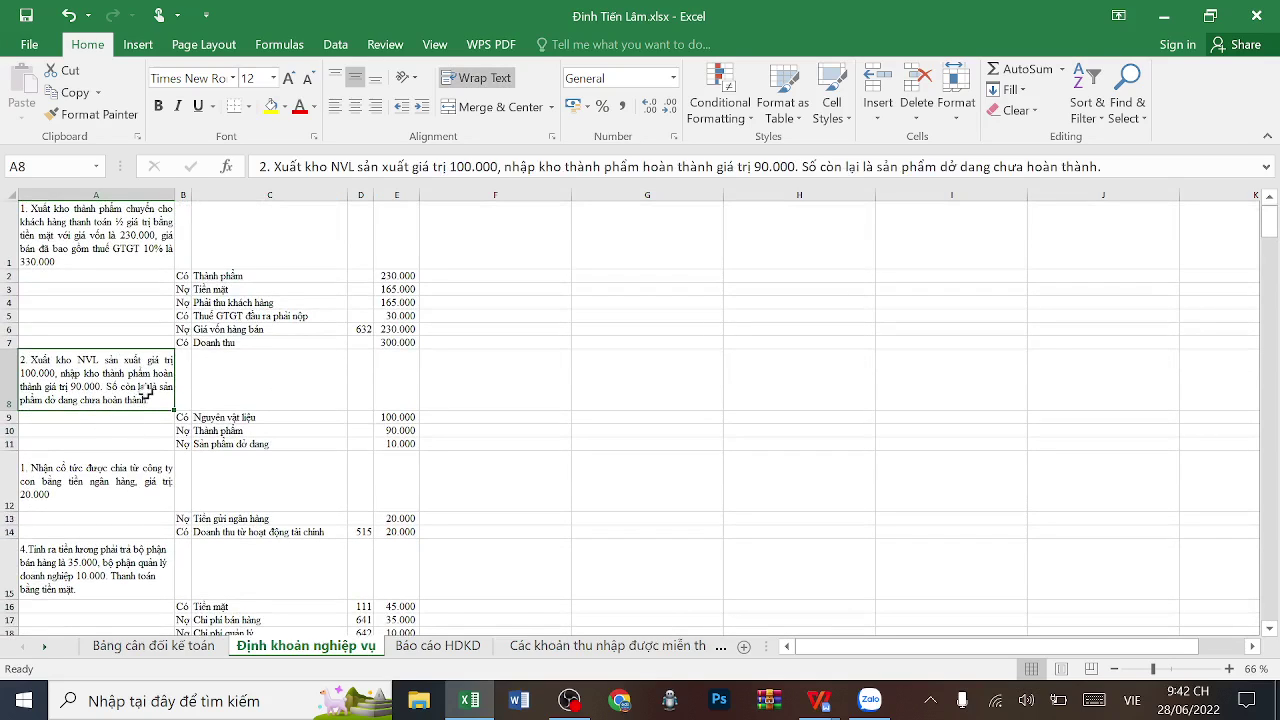
left_click(222, 444)
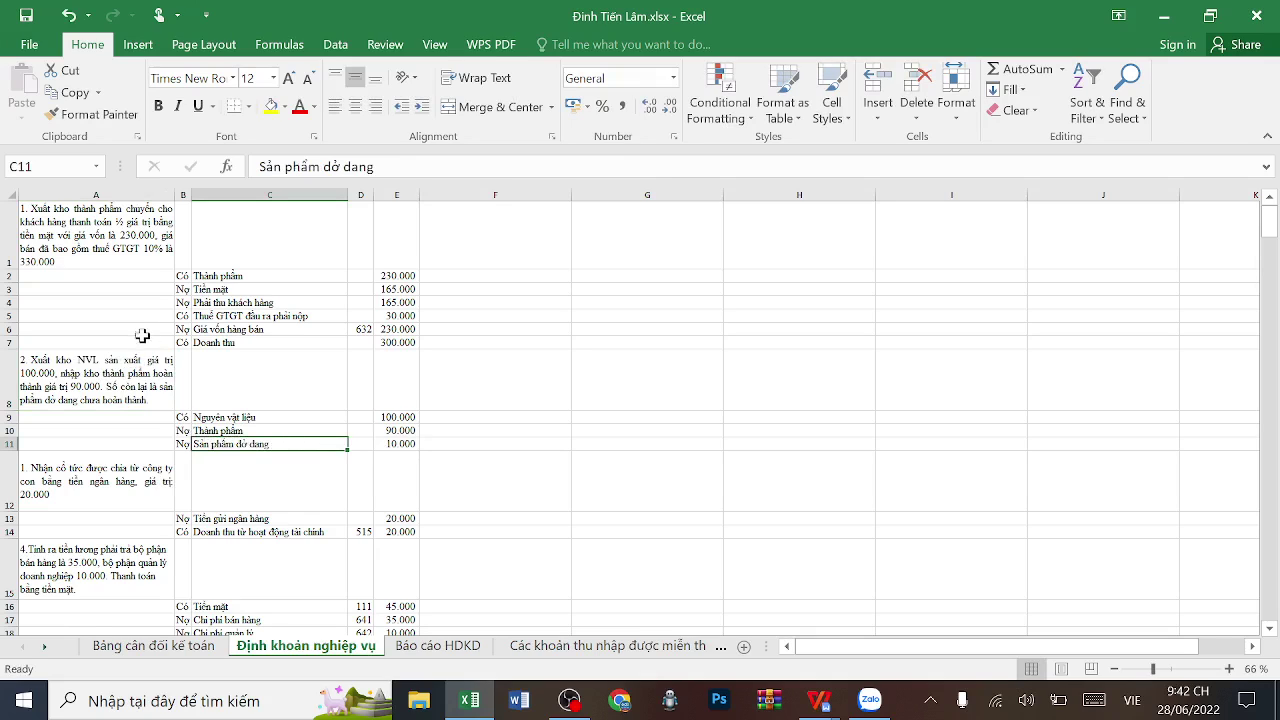
left_click(108, 381)
left_click(263, 443)
scroll(112, 370, "down", 2)
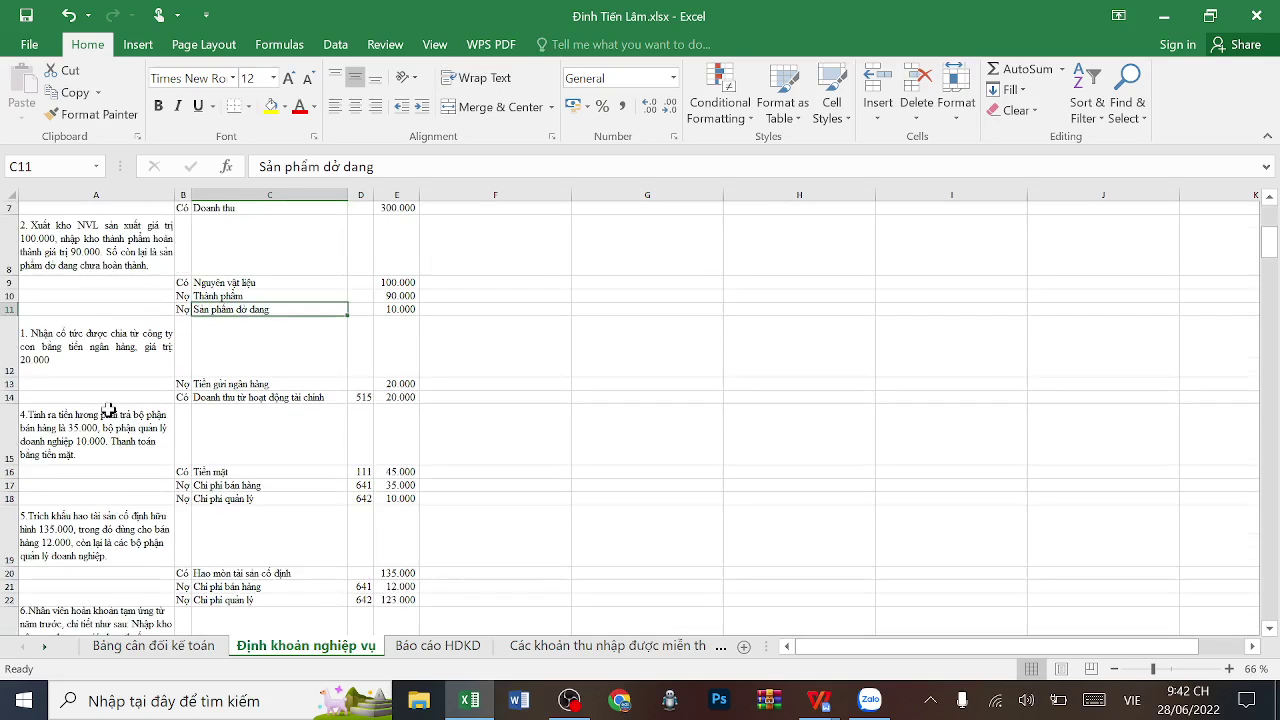
scroll(114, 408, "up", 2)
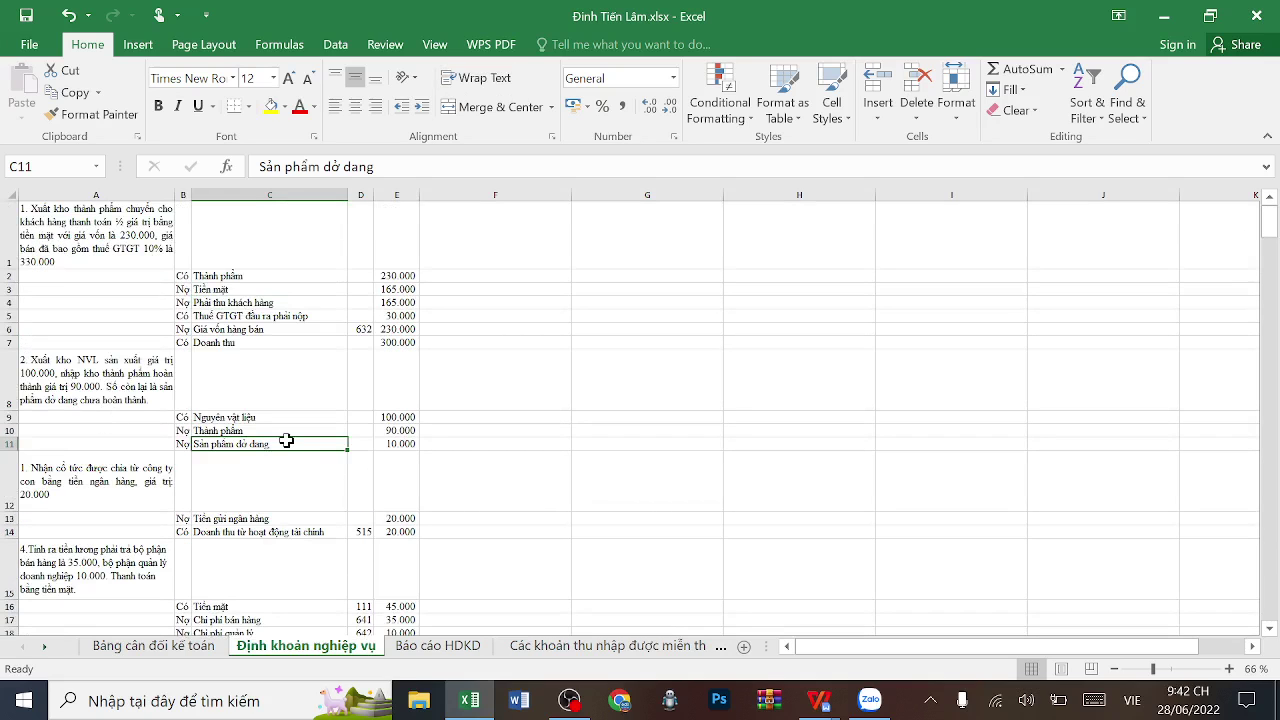
left_click(395, 444)
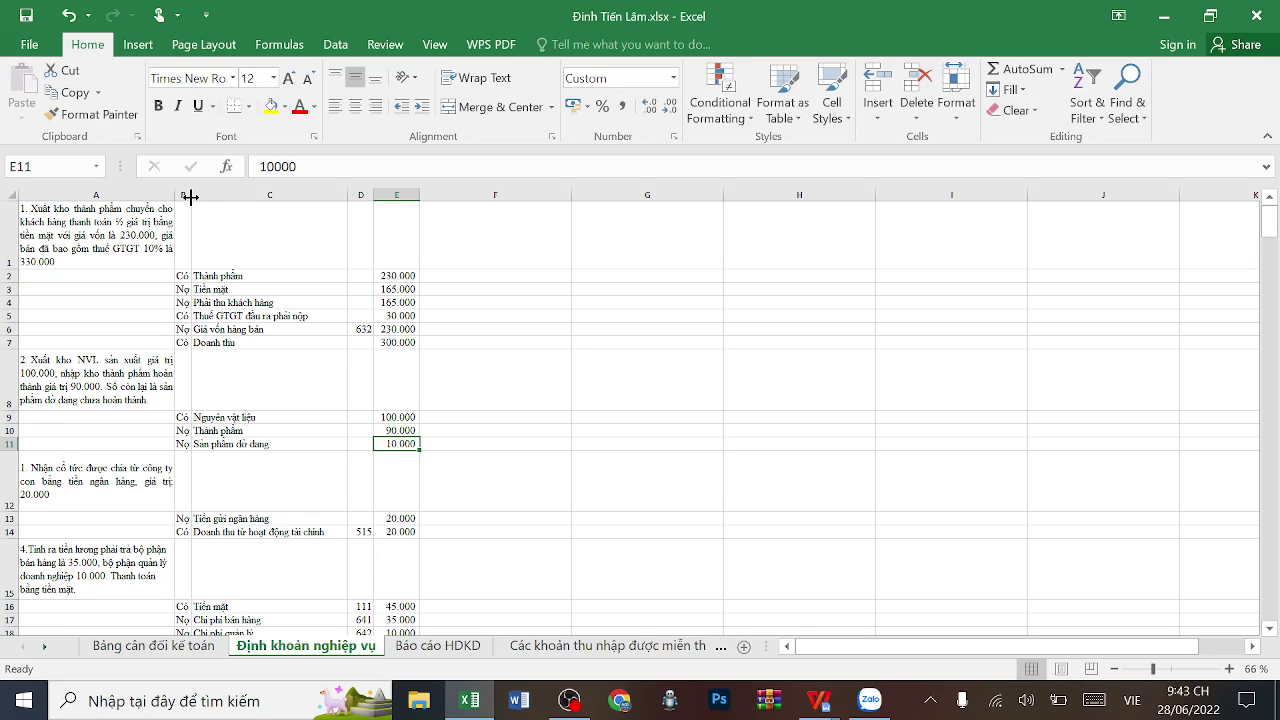
left_click(232, 450)
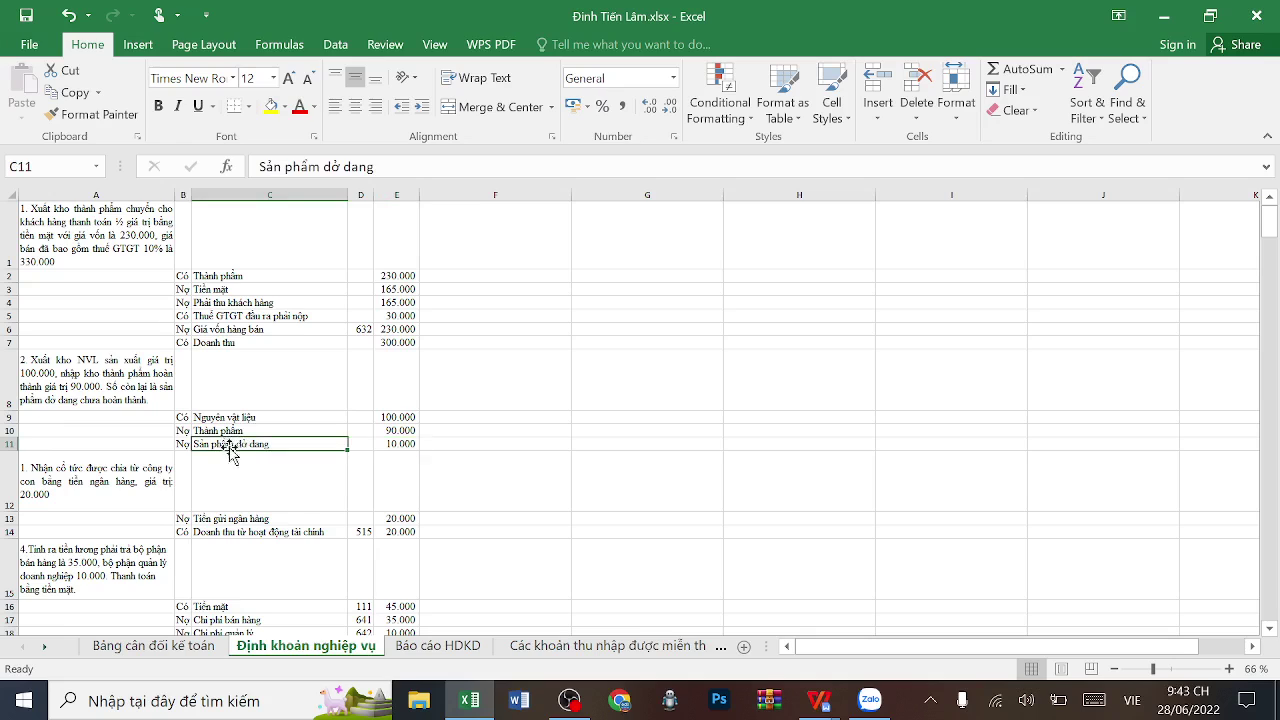
left_click(89, 371)
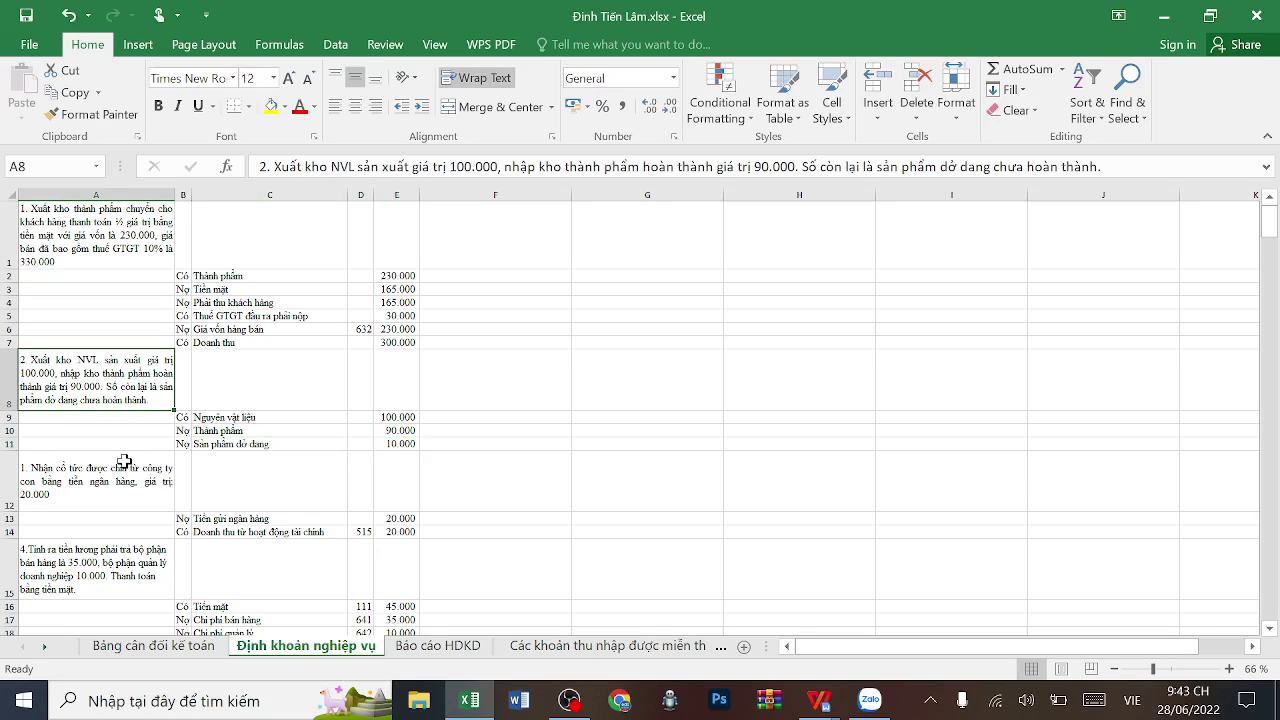
- Review the dividend transaction in A12 with its Tiền gửi ngân hàng and Doanh thu từ hoạt động tài chính entries in rows 13 and 14
scroll(124, 461, "down", 1)
left_click(104, 382)
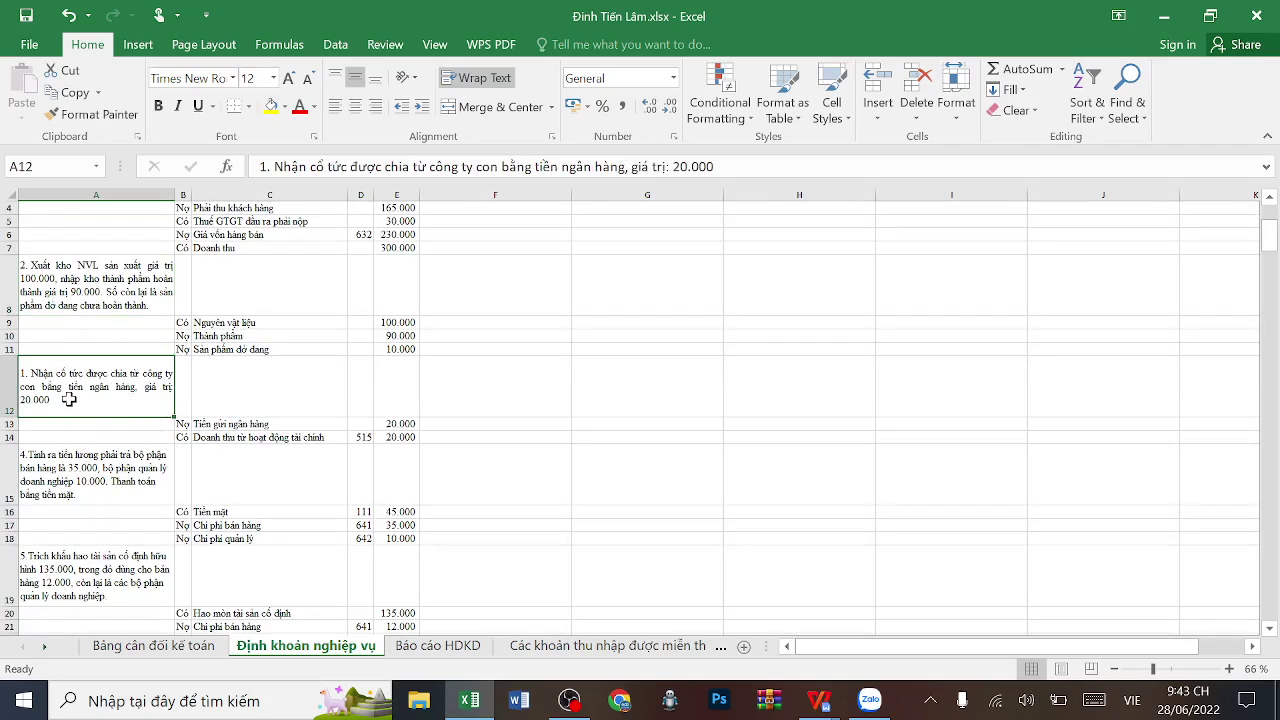
left_click(195, 425)
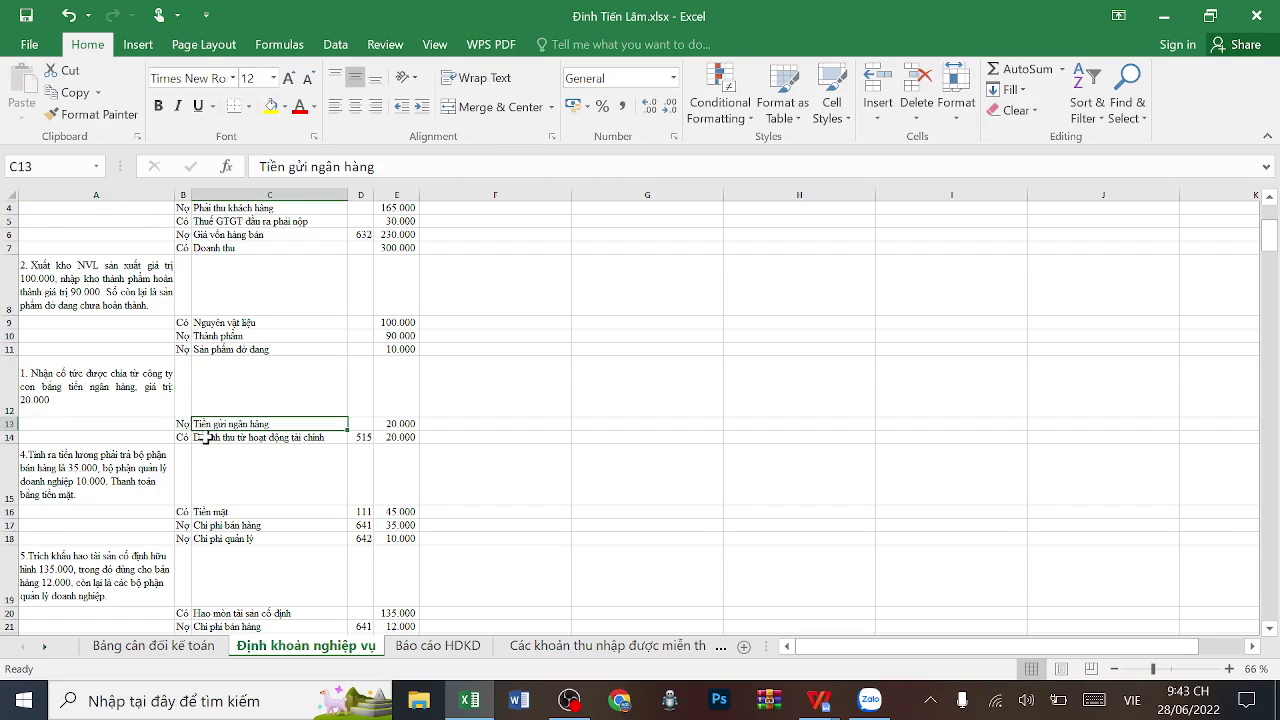
left_click(205, 440)
mouse_move(182, 424)
left_mouse_down()
mouse_move(300, 437)
mouse_move(177, 417)
left_mouse_up()
left_click(337, 391)
left_click(320, 424)
left_click(297, 437)
scroll(370, 404, "down", 2)
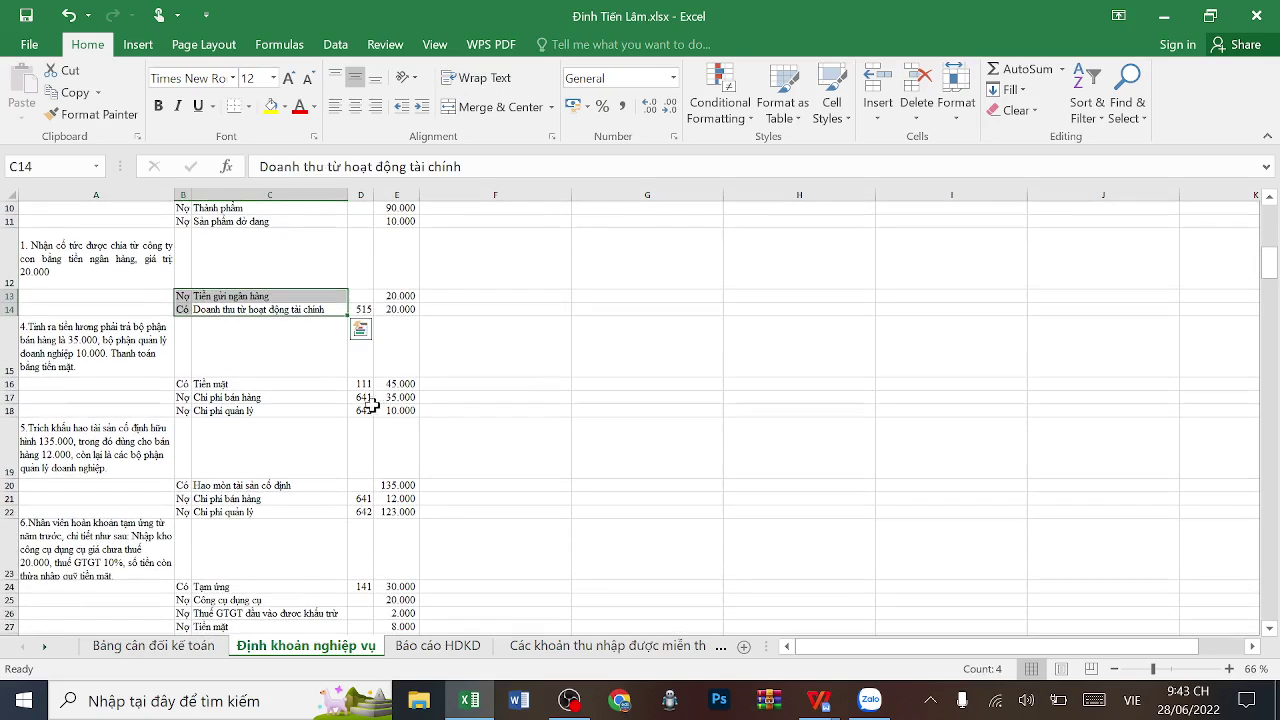
left_click(131, 309)
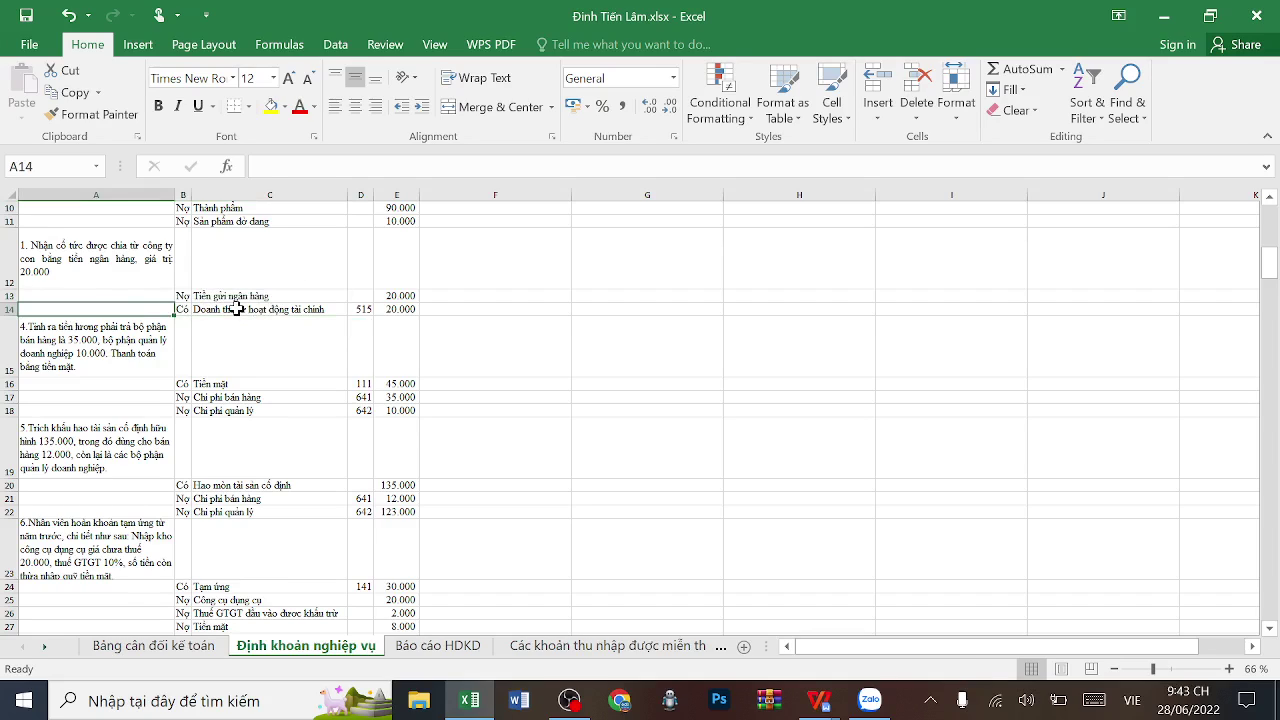
left_click(363, 309)
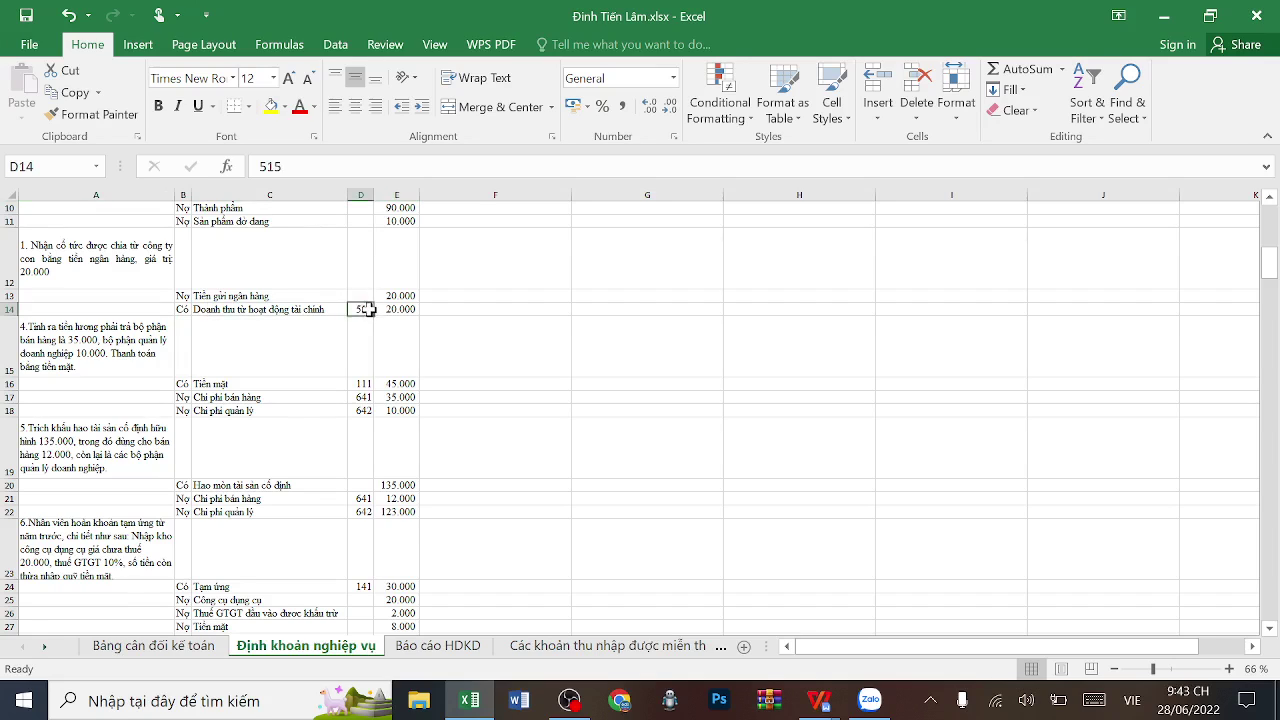
- Read the payroll transaction 4 in A15 with its Tiền mặt entry and the depreciation transaction 5 in A19
left_click(148, 360)
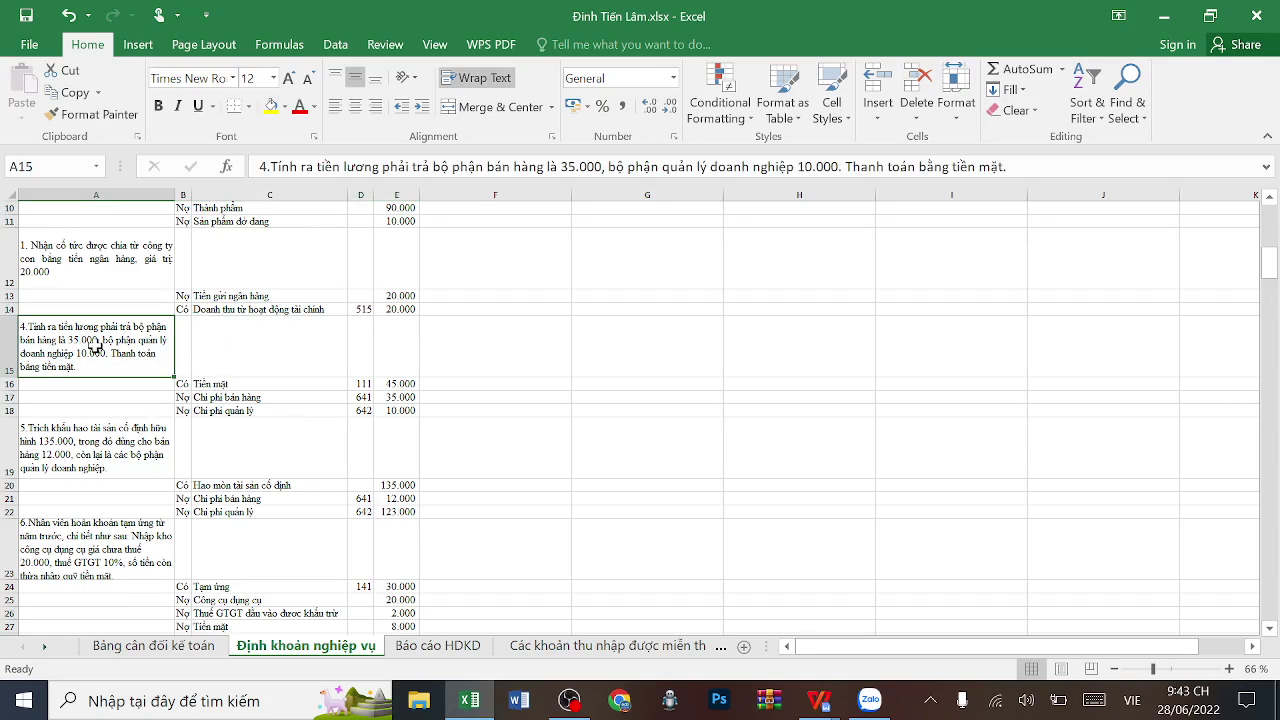
scroll(95, 345, "down", 1)
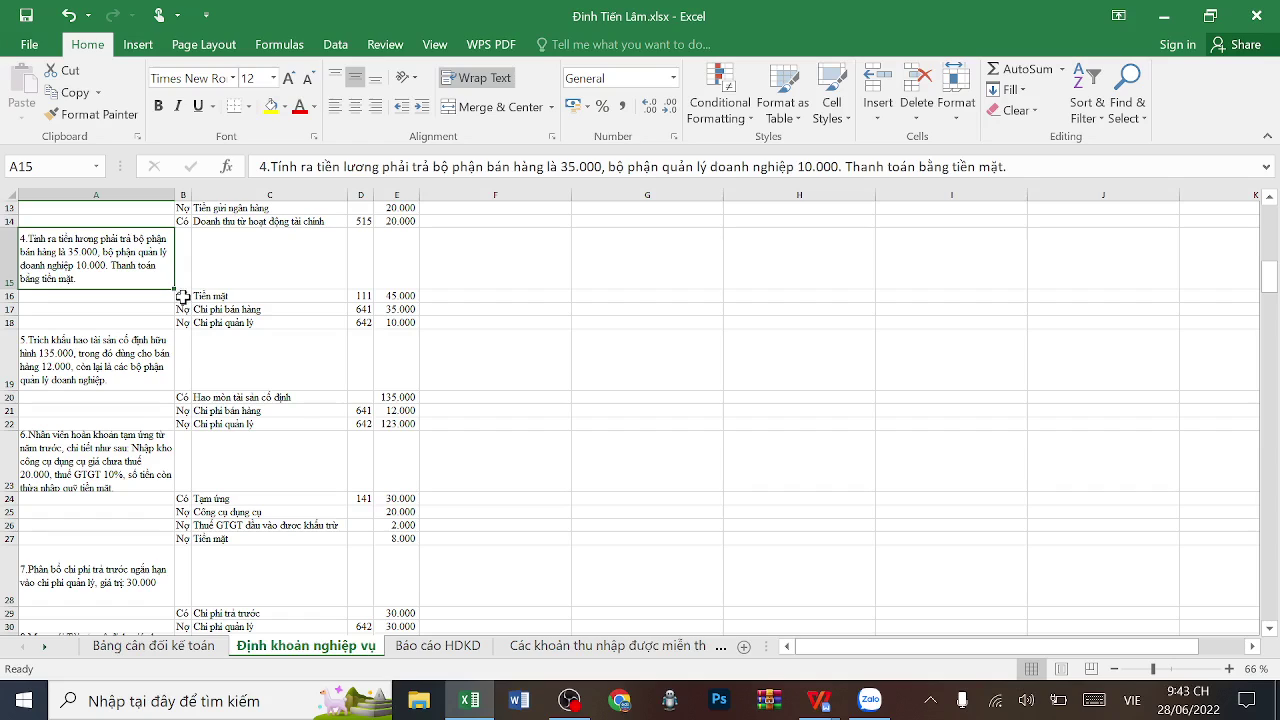
left_click_drag(183, 297, 195, 300)
left_click(80, 356)
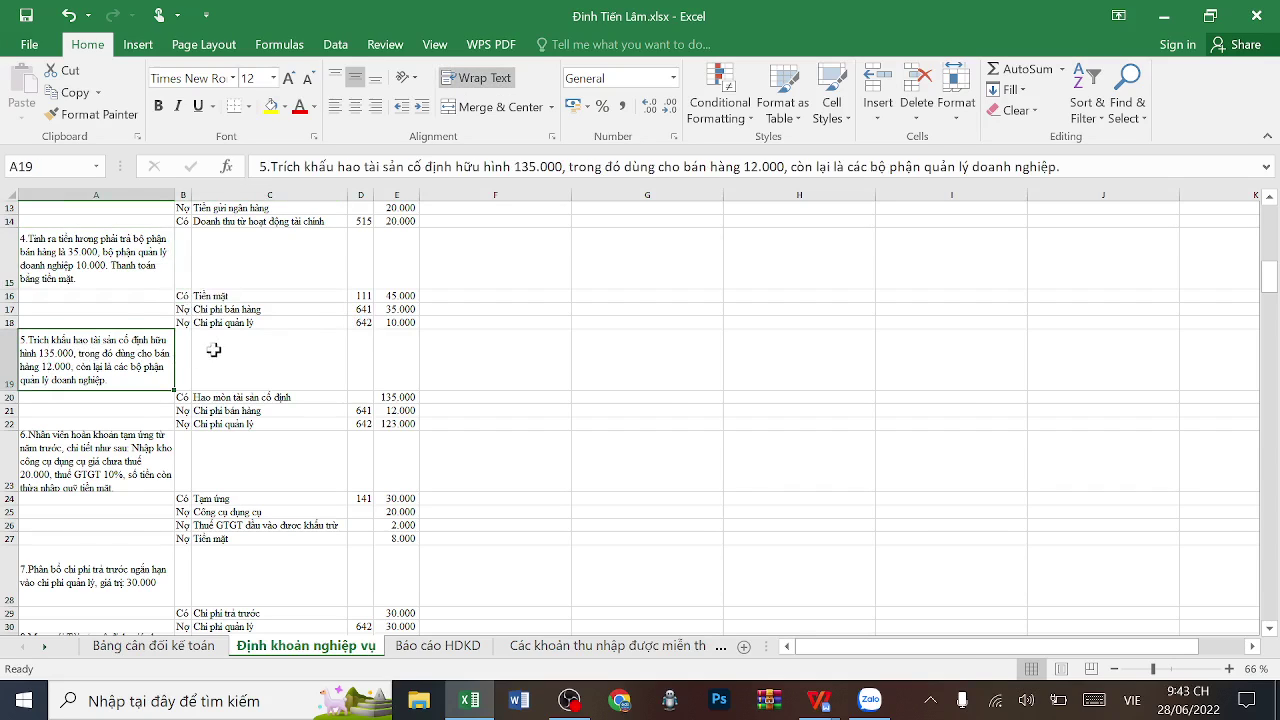
- Increase the height of row 23 so that transaction 6's full description fits in A23
scroll(77, 399, "down", 1)
left_click(88, 373)
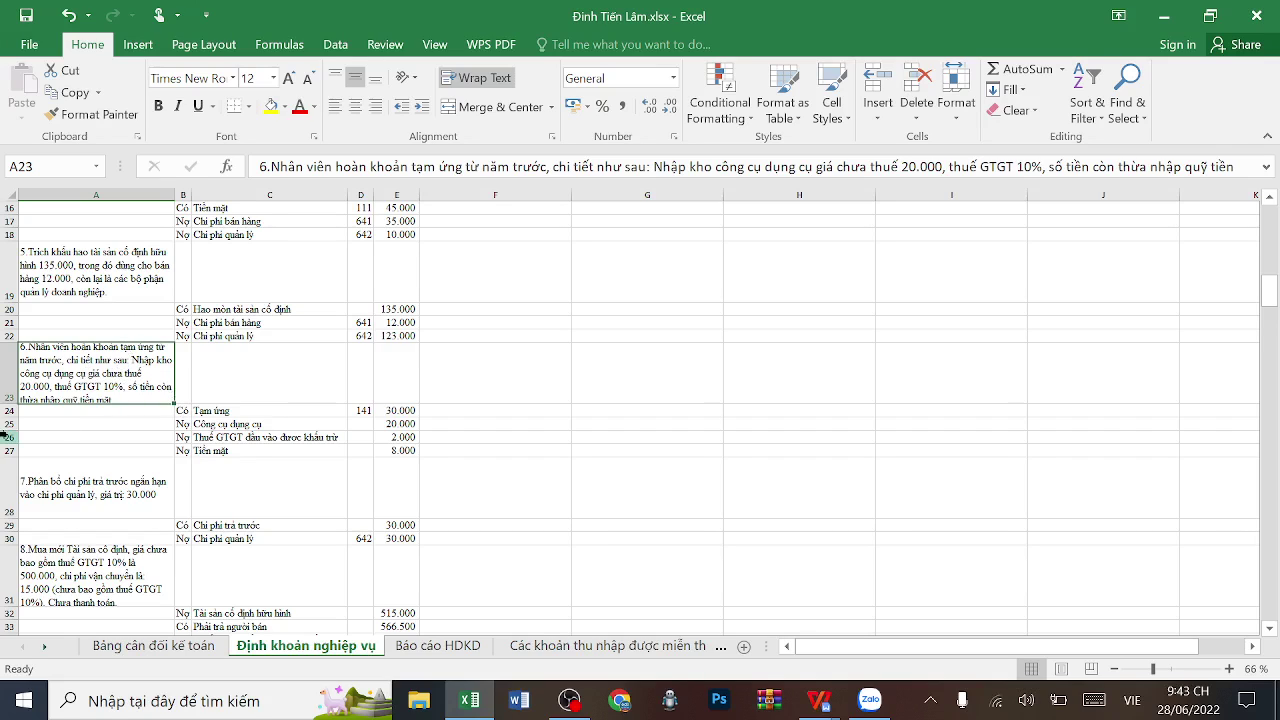
left_click_drag(9, 403, 9, 424)
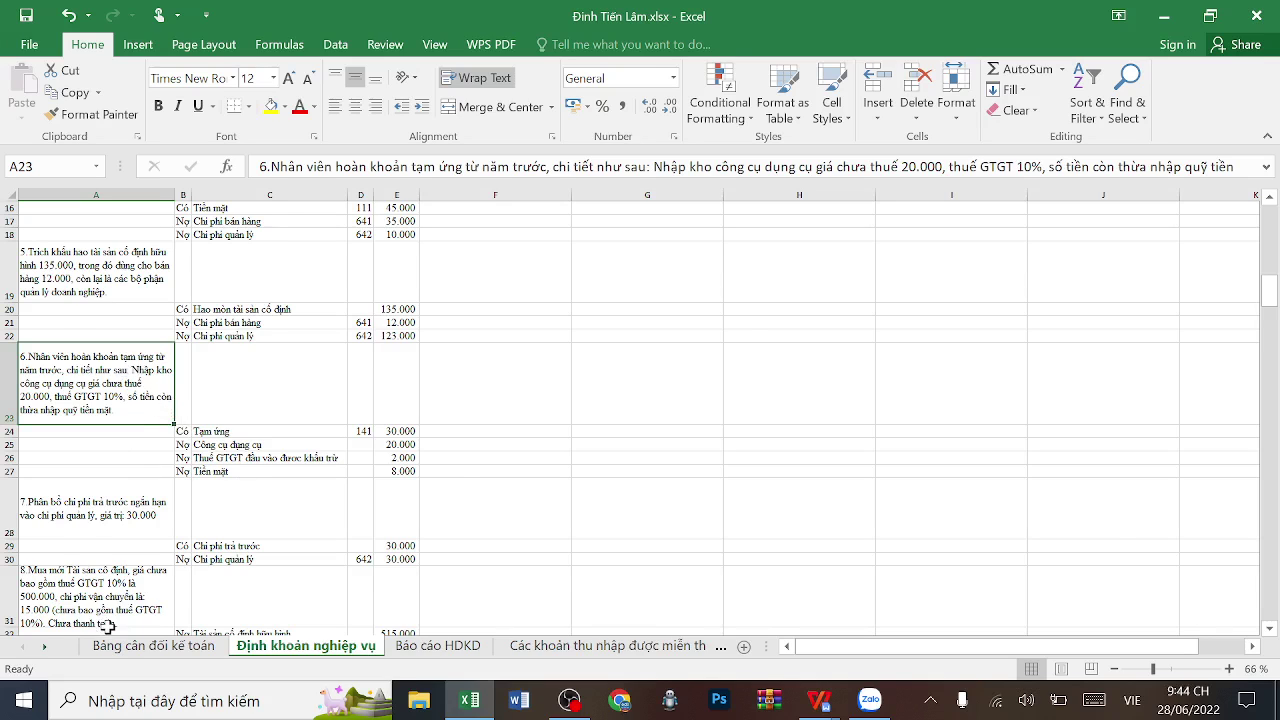
- Check the Tạm ứng amount in row 21 of the Bảng cân đối kế toán sheet and return to Định khoản nghiệp vụ
left_click(153, 645)
scroll(230, 492, "down", 1)
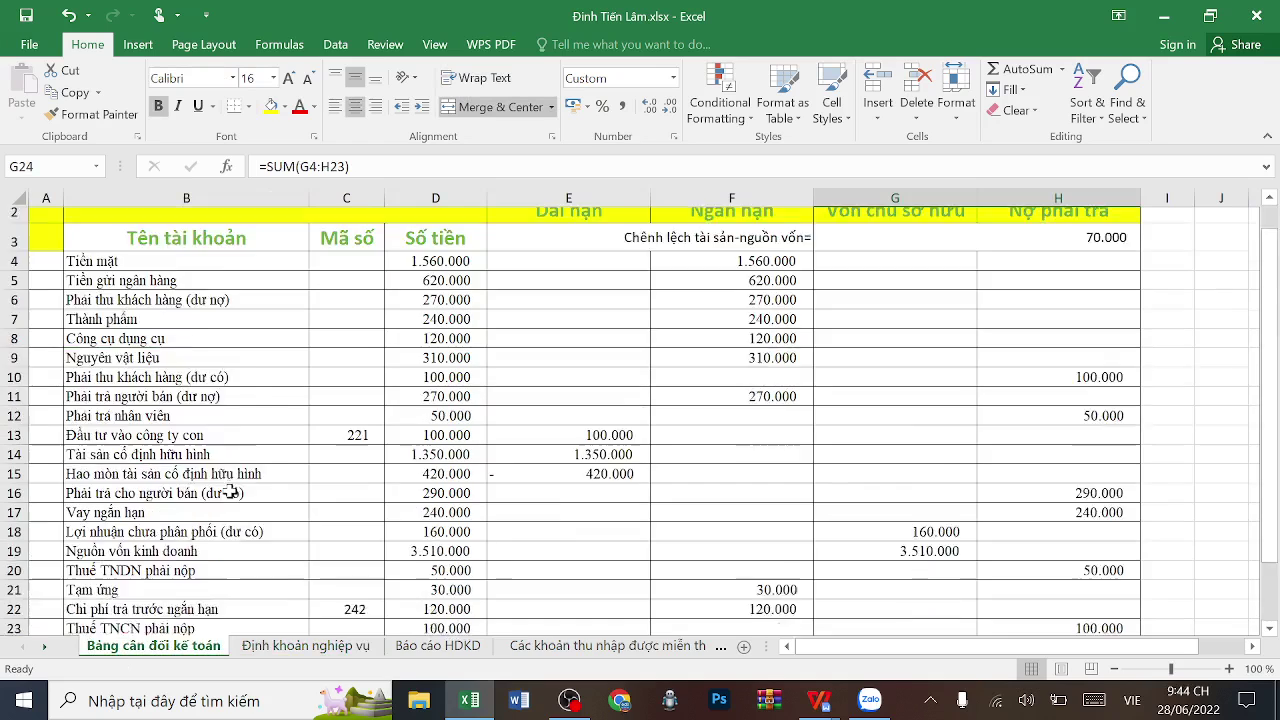
scroll(230, 492, "down", 2)
left_click_drag(251, 489, 439, 486)
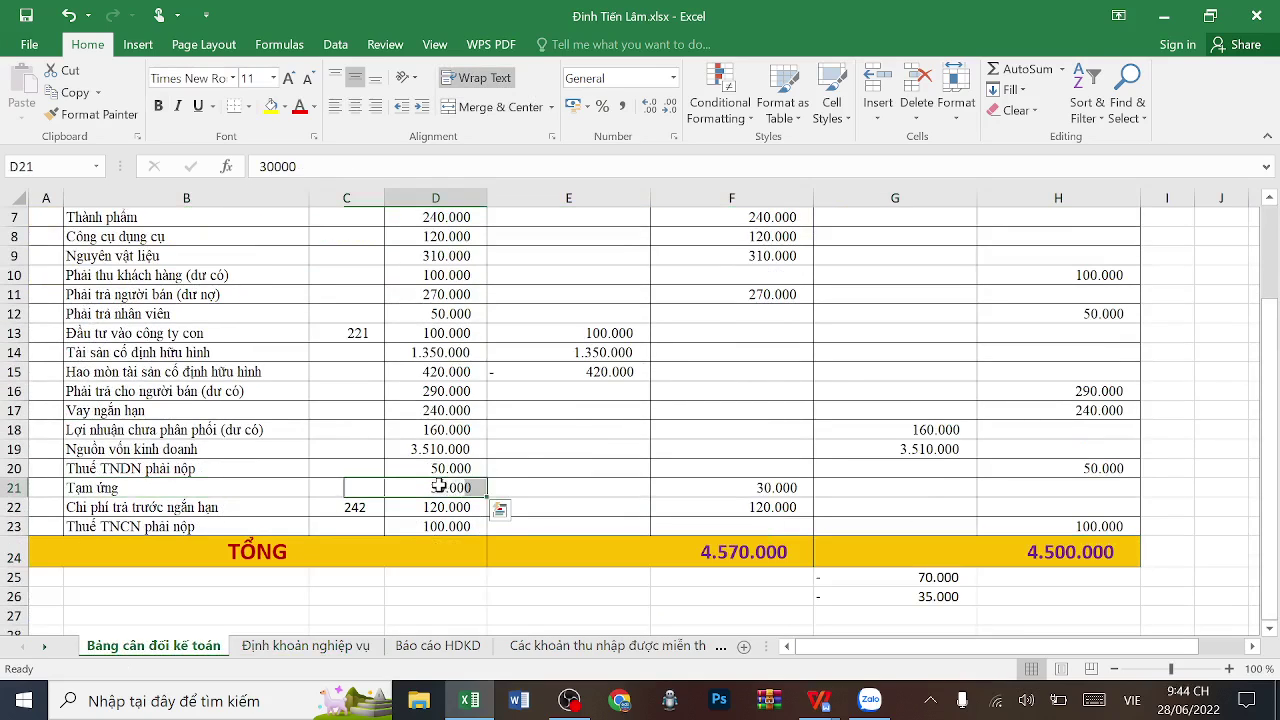
left_click(356, 650)
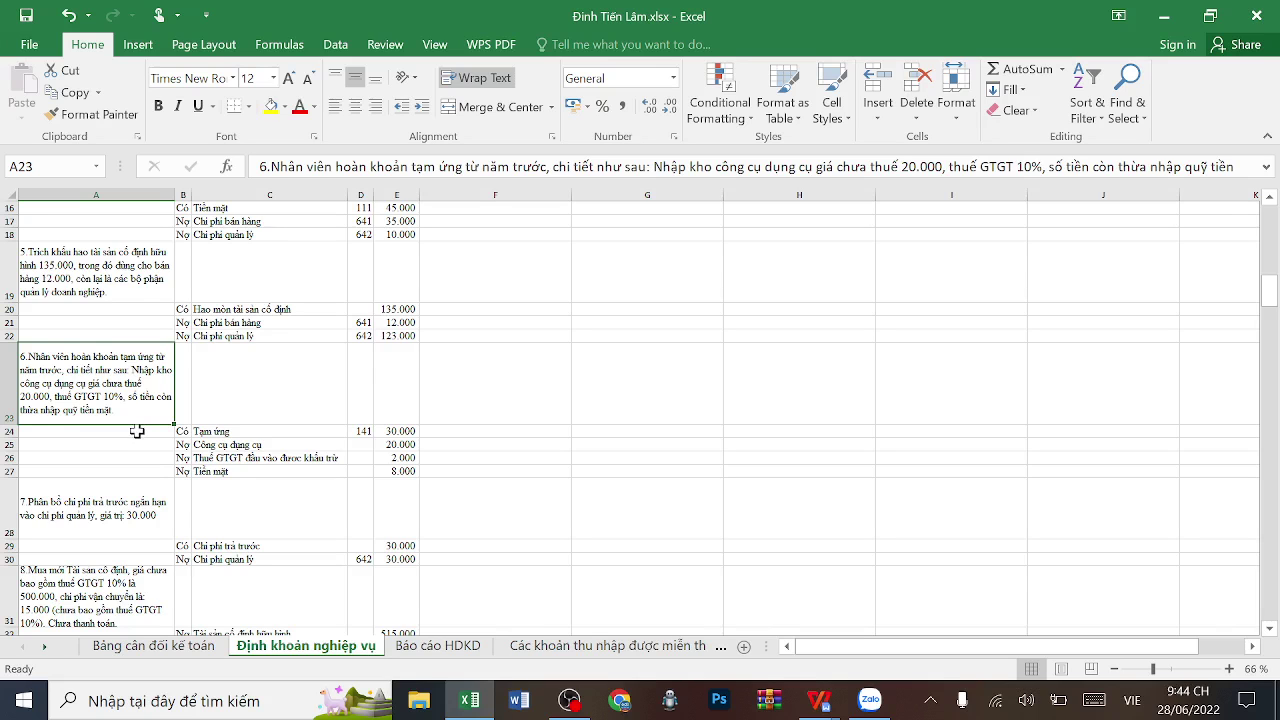
- Review transaction 7 in A28 and its Chi phí trả trước and Chi phí quản lý entries in rows 29 and 30
scroll(137, 431, "down", 2)
left_click(85, 370)
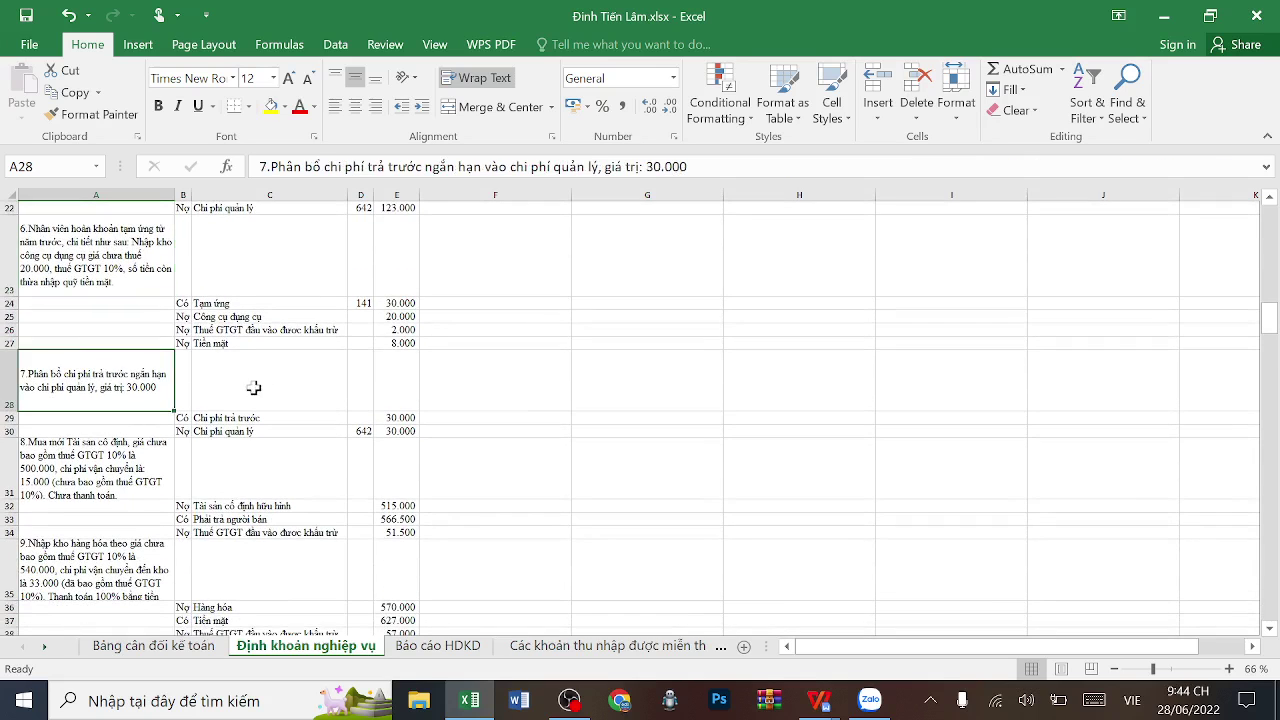
left_click(306, 391)
left_click_drag(183, 380, 480, 394)
left_click(480, 418)
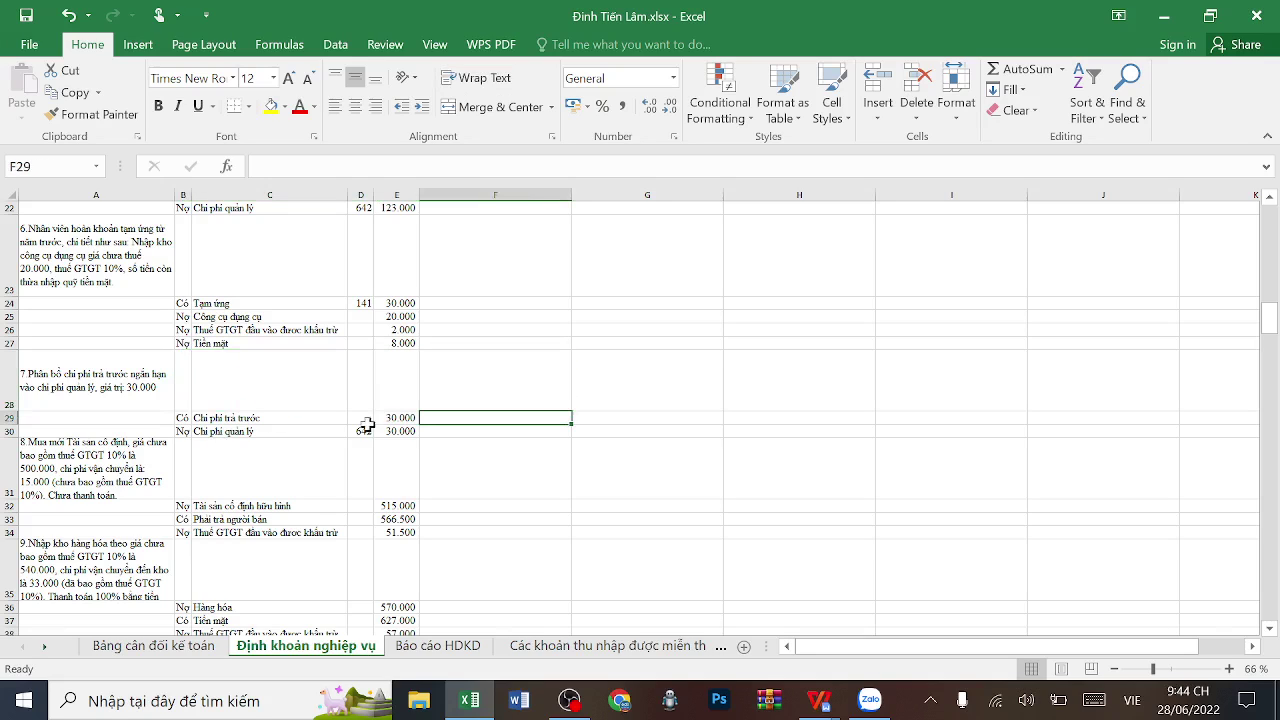
left_click(222, 431)
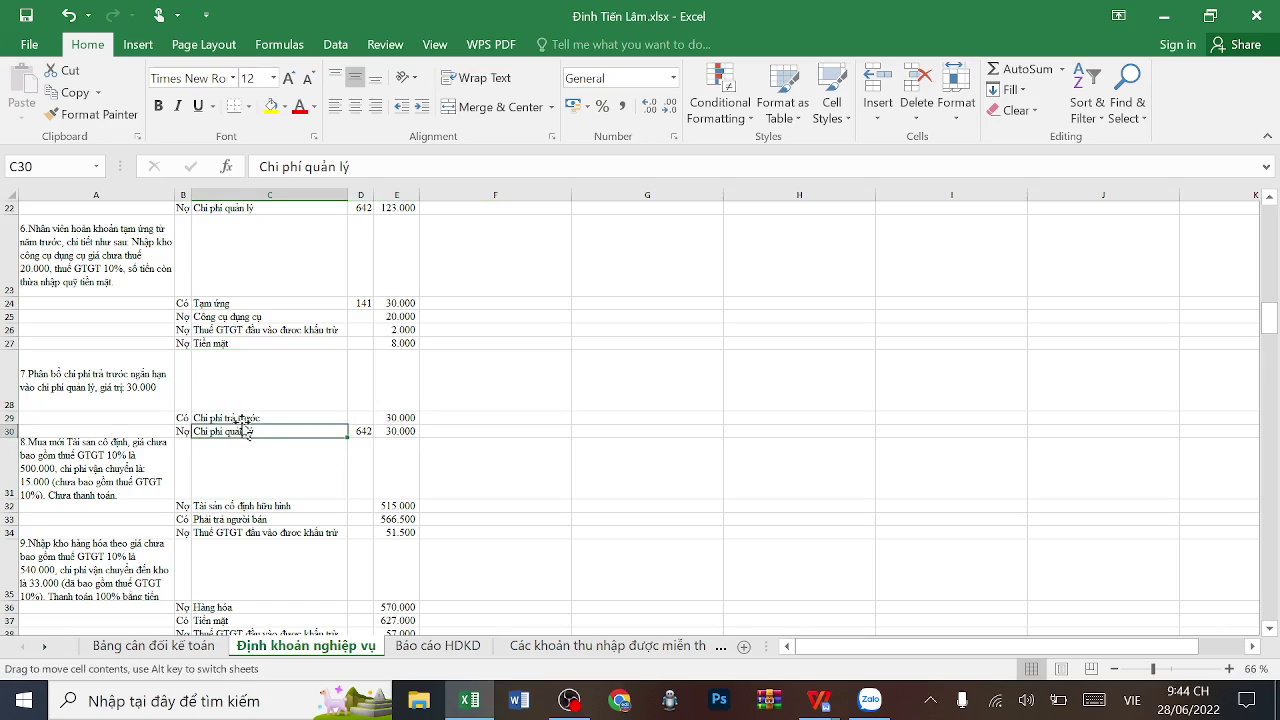
- Fit the heights of rows 31 and 35 to the full descriptions of transactions 8 and 9
scroll(243, 432, "down", 2)
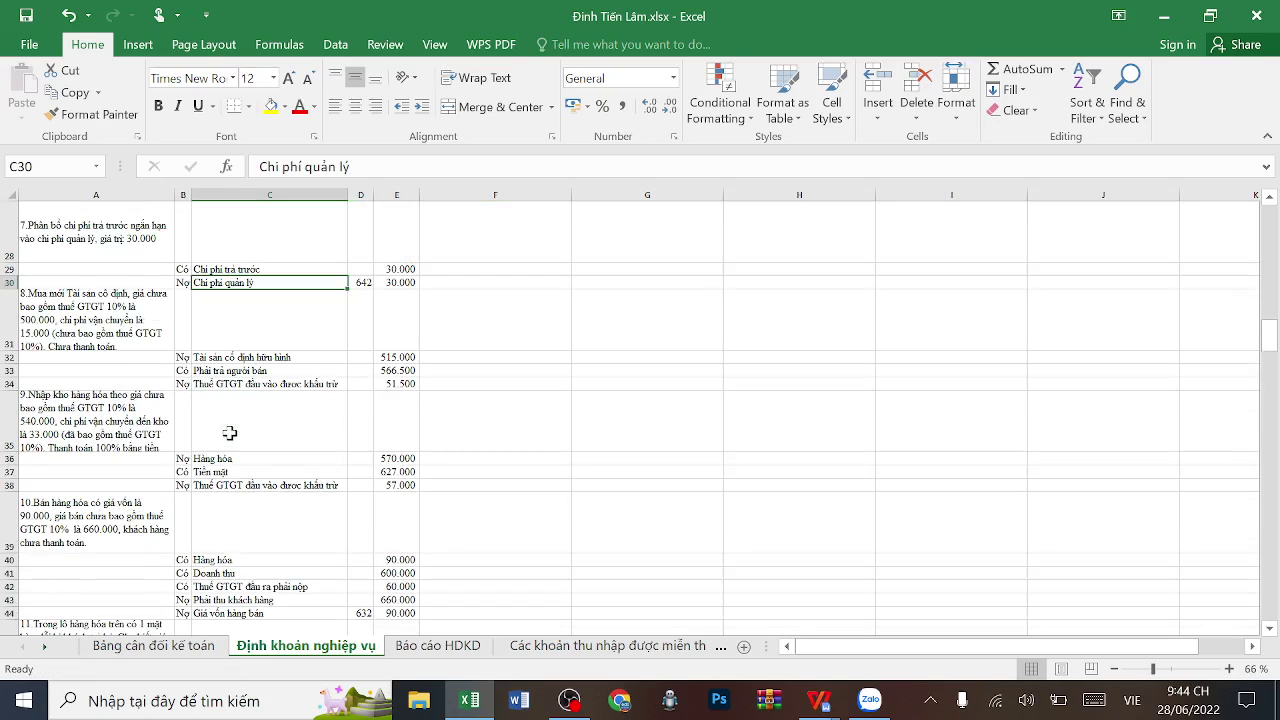
left_click(144, 326)
left_click_drag(8, 351, 13, 351)
double_click(8, 352)
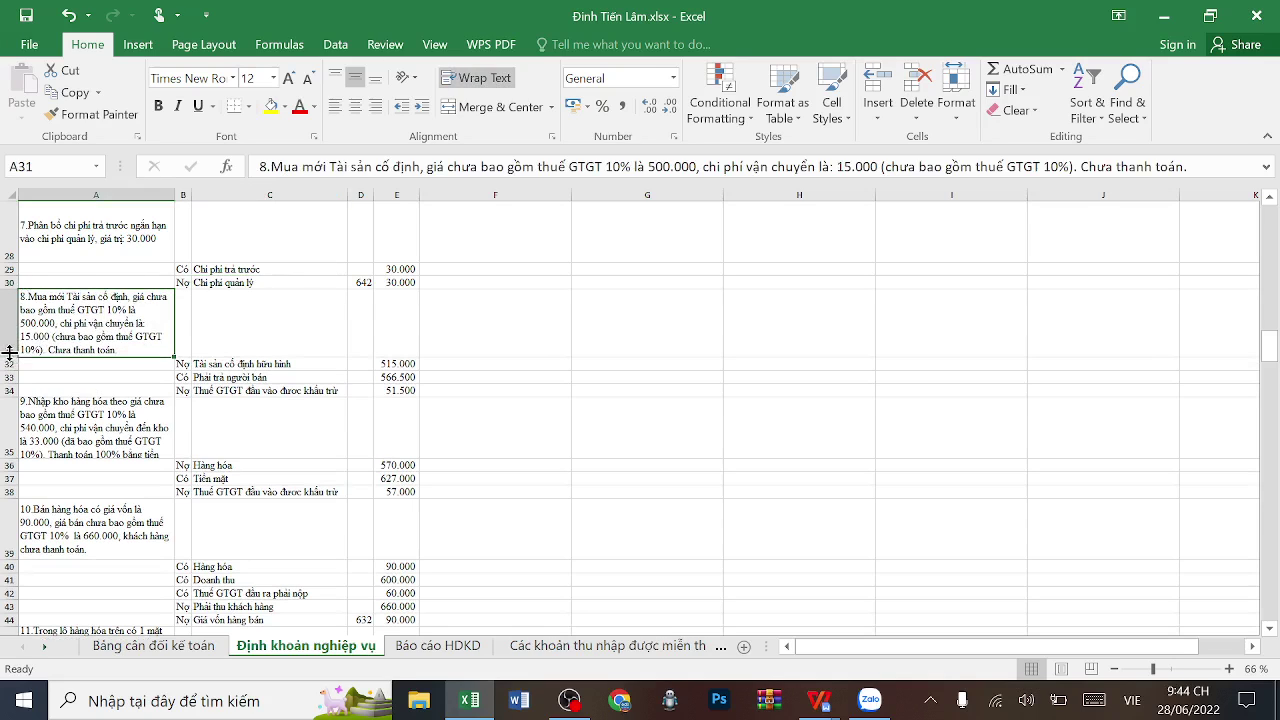
left_click(54, 408)
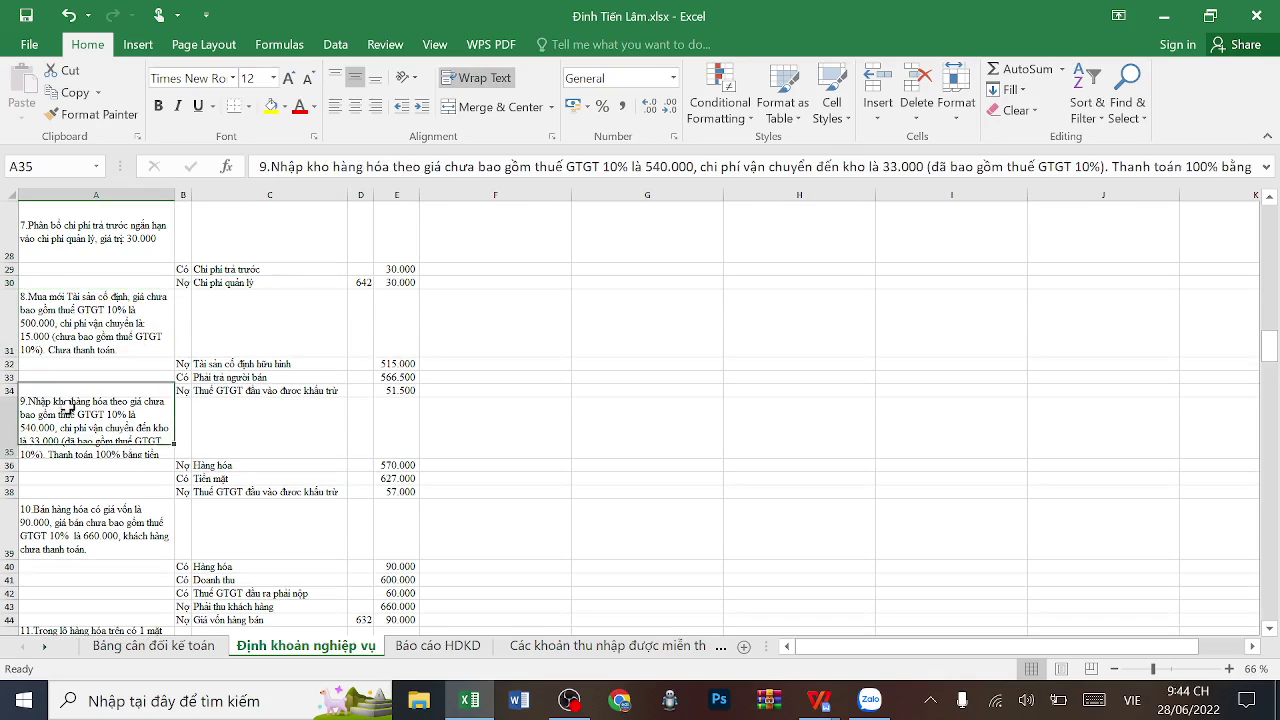
double_click(8, 459)
- Read transaction 10 in A39 and fit the height of row 45 to transaction 11's full description
scroll(196, 426, "down", 3)
scroll(196, 426, "up", 1)
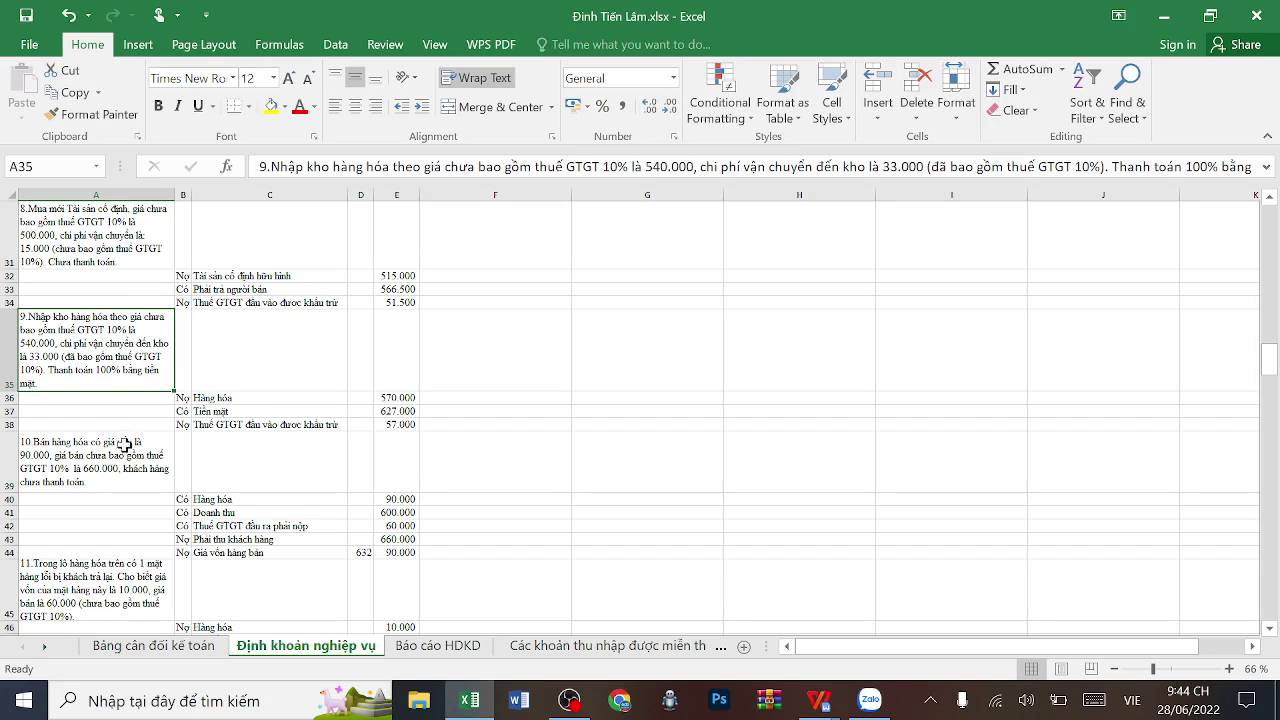
scroll(60, 420, "down", 1)
left_click(78, 368)
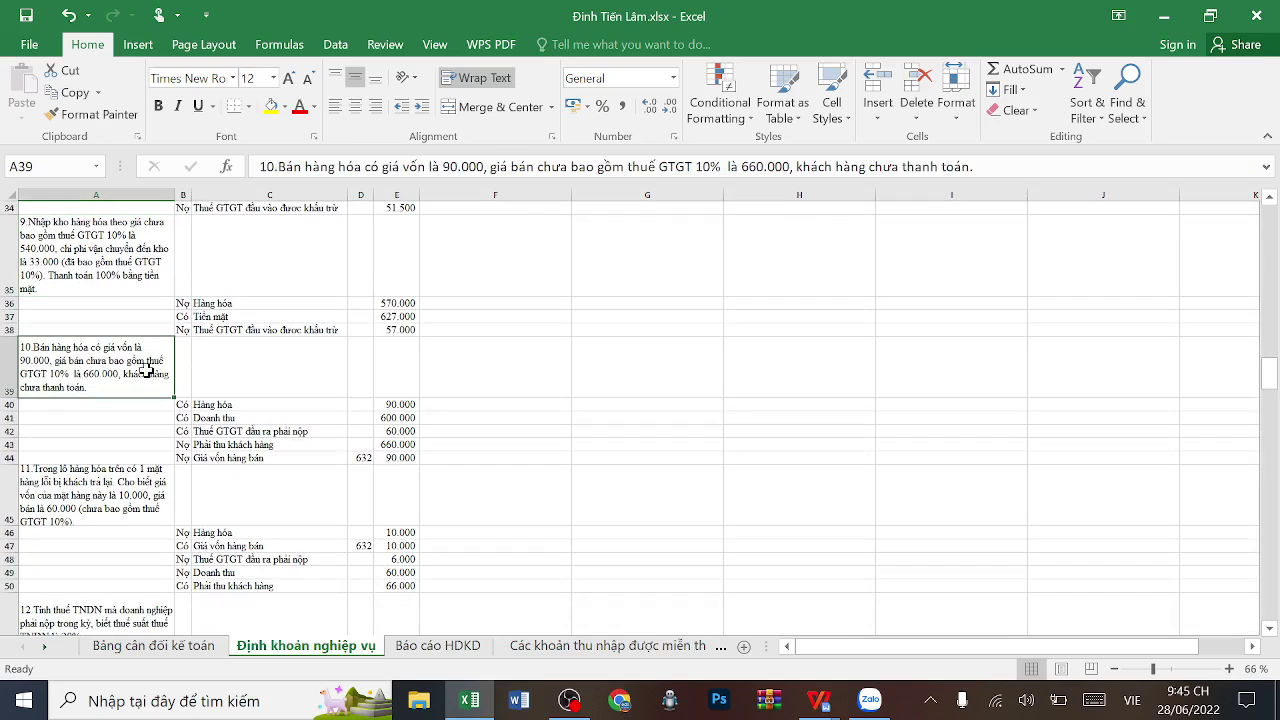
scroll(143, 373, "down", 1)
left_click(60, 395)
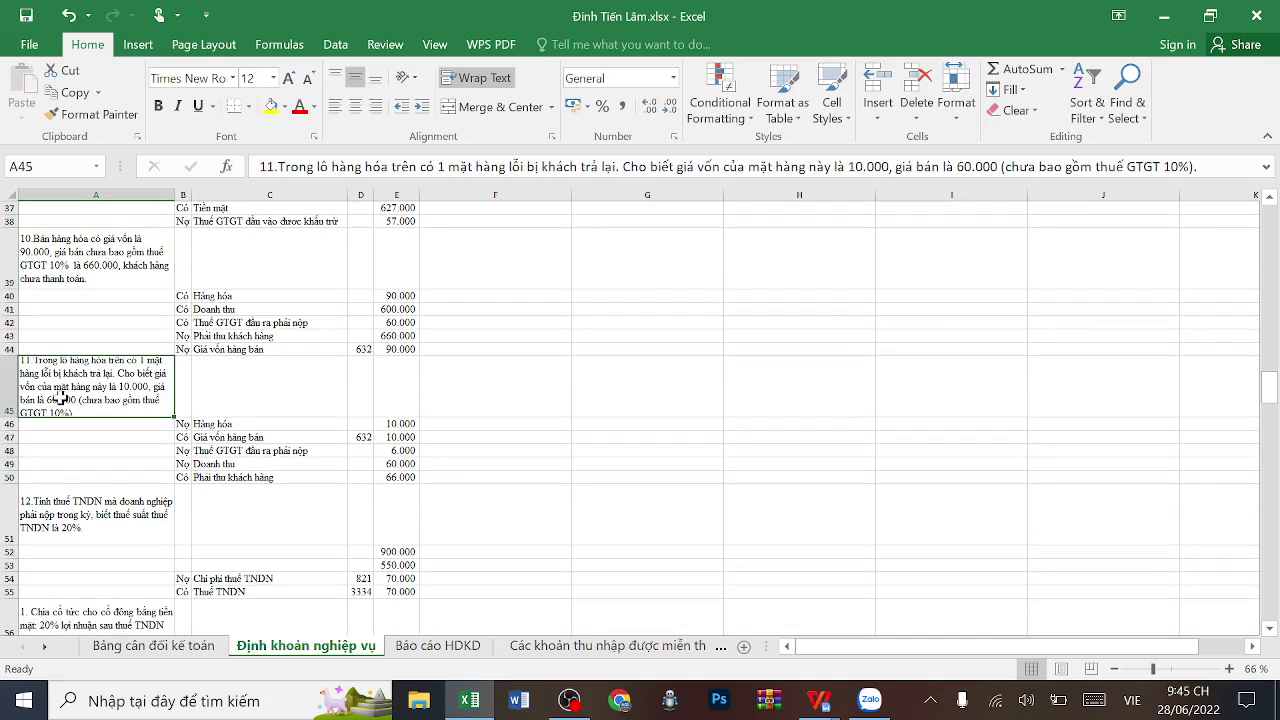
double_click(5, 416)
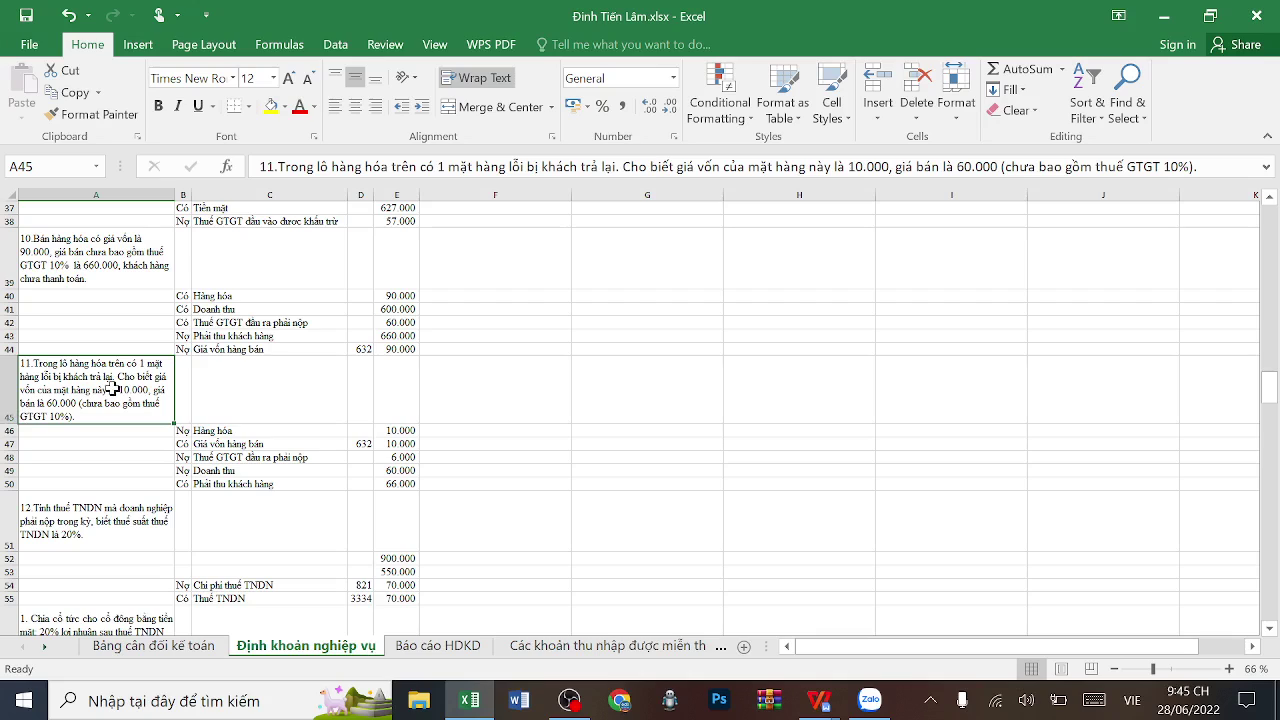
- Review transaction 11's description in A45 and its Hàng hóa and Giá vốn hàng bán entries in rows 46 and 47
left_click(82, 431)
left_click(104, 393)
left_click(200, 430)
left_click(411, 431)
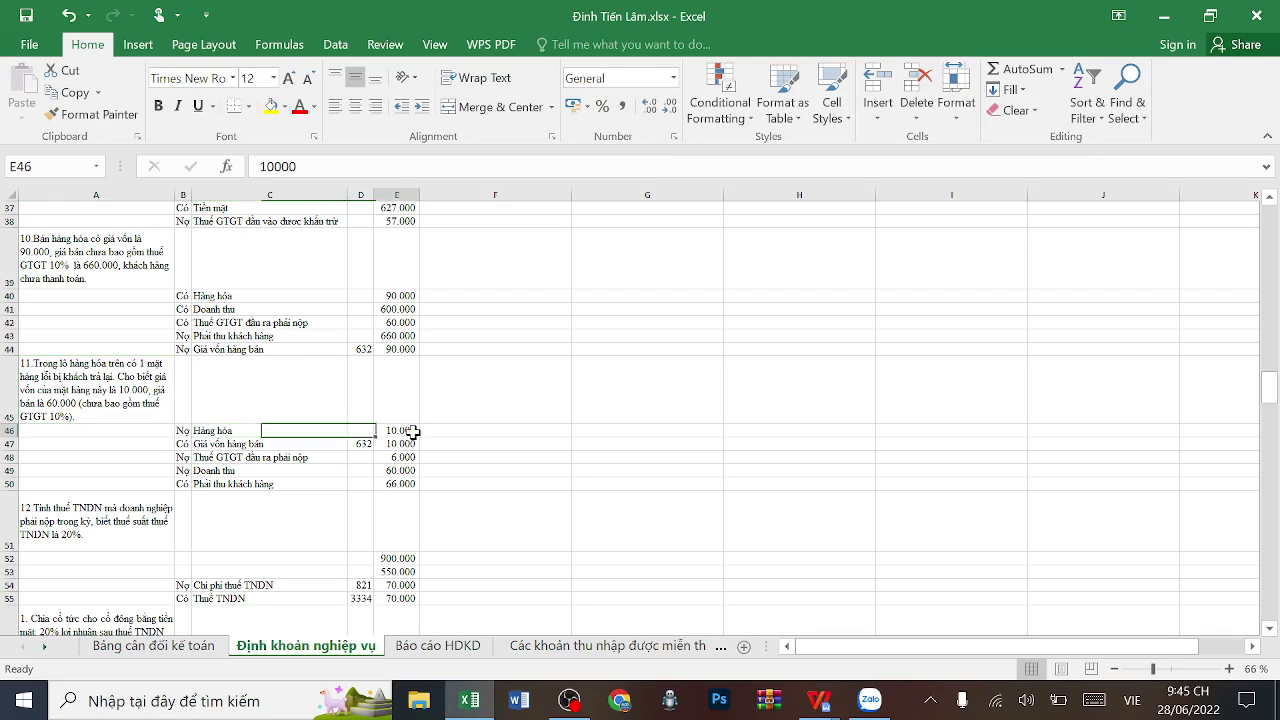
left_click(243, 431)
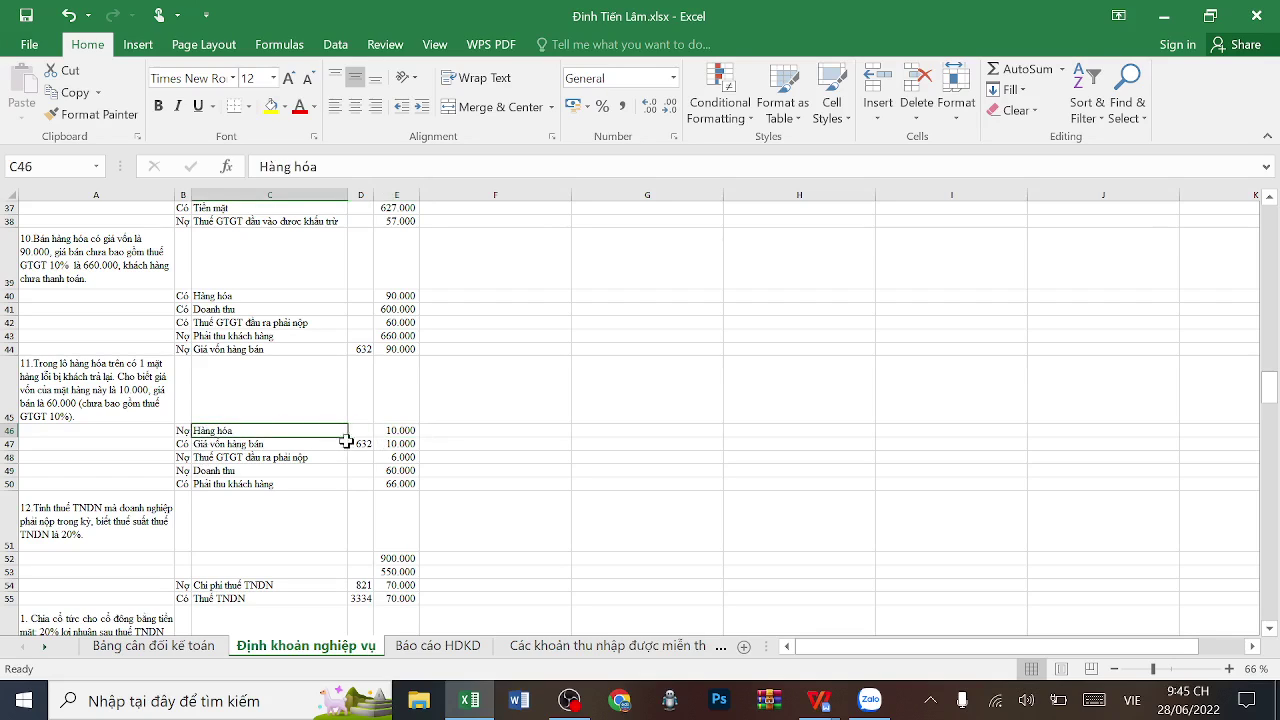
left_click(271, 446)
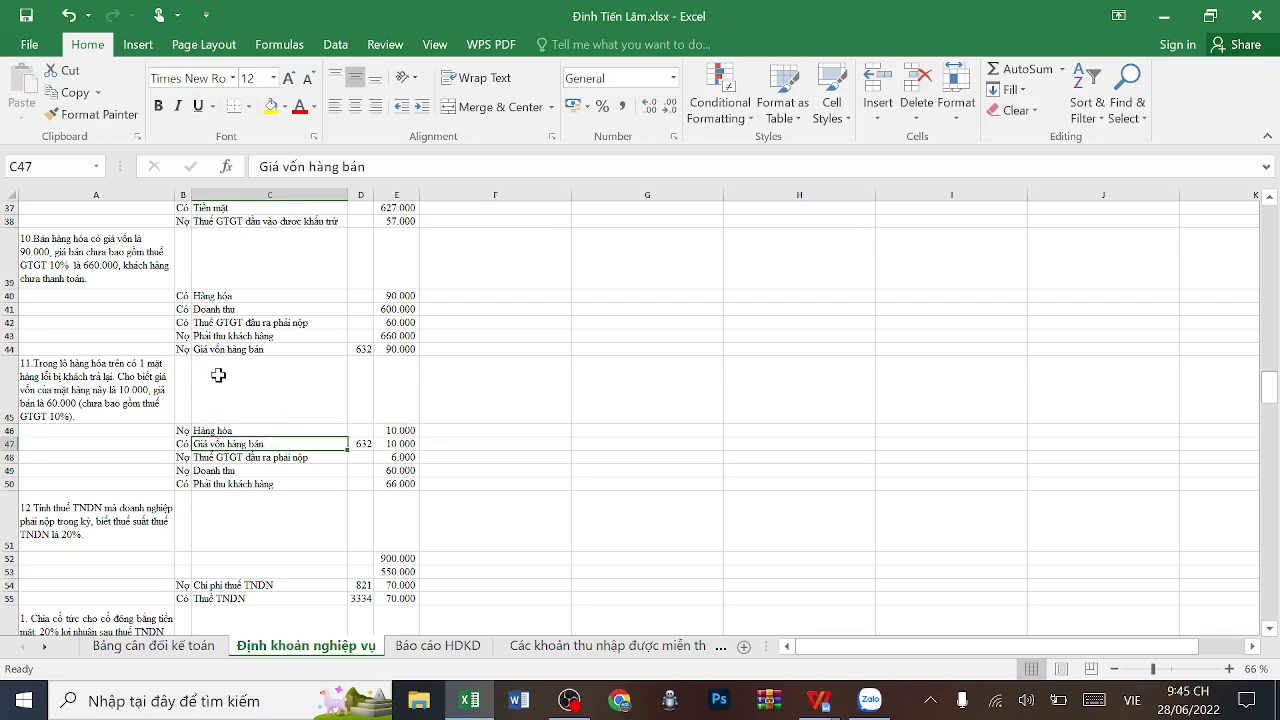
- Compare transaction 10's sale entries in rows 40 to 44 with transaction 11's return entries in rows 46 to 50
left_click_drag(205, 297, 212, 348)
left_click_drag(266, 432, 266, 484)
left_click(115, 265)
left_click_drag(163, 291, 314, 349)
left_click_drag(112, 405, 249, 488)
left_click(180, 410)
- Review transaction 12's corporate income tax description in A51 and the amounts in E52 to E54
scroll(309, 402, "down", 2)
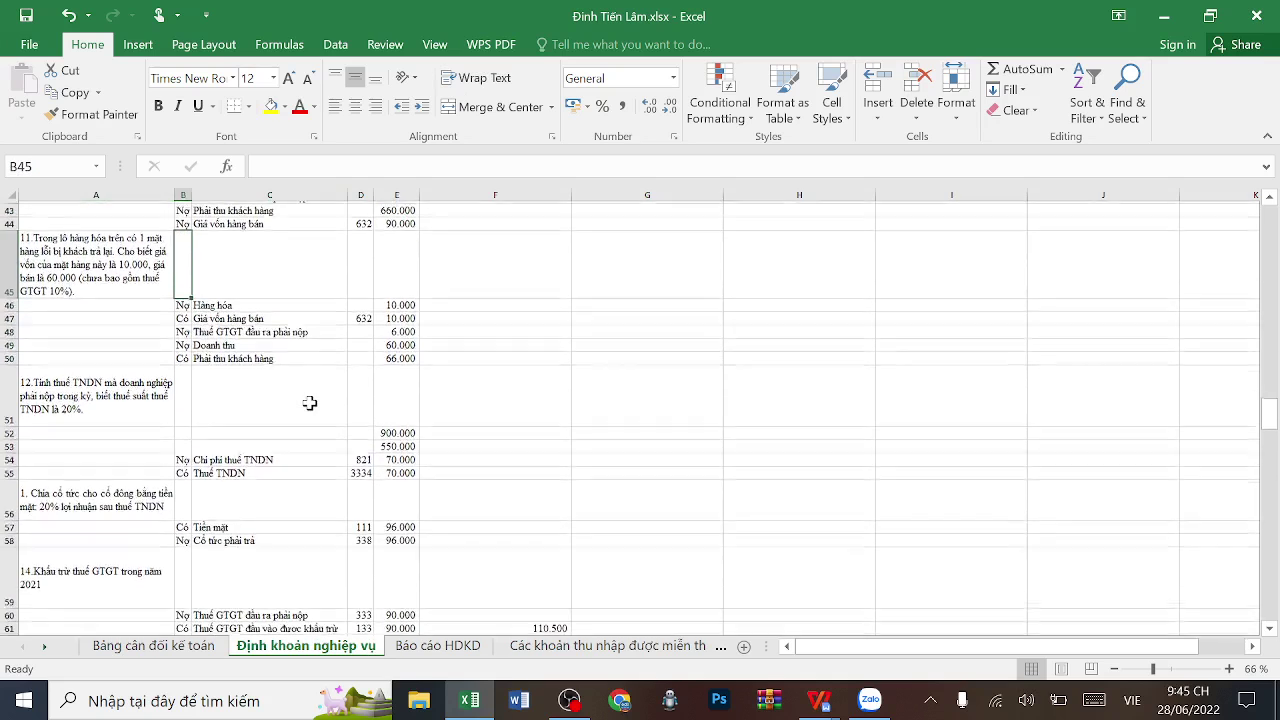
left_click(100, 388)
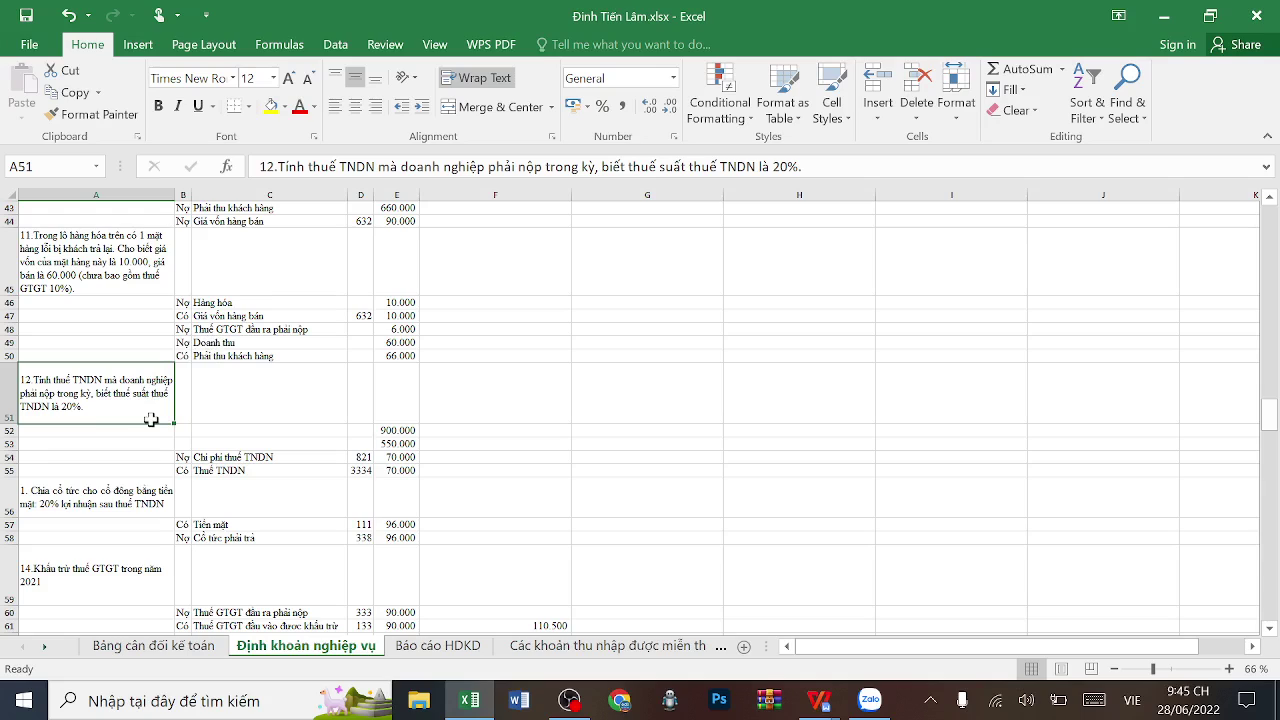
left_click(274, 457)
left_click(392, 431)
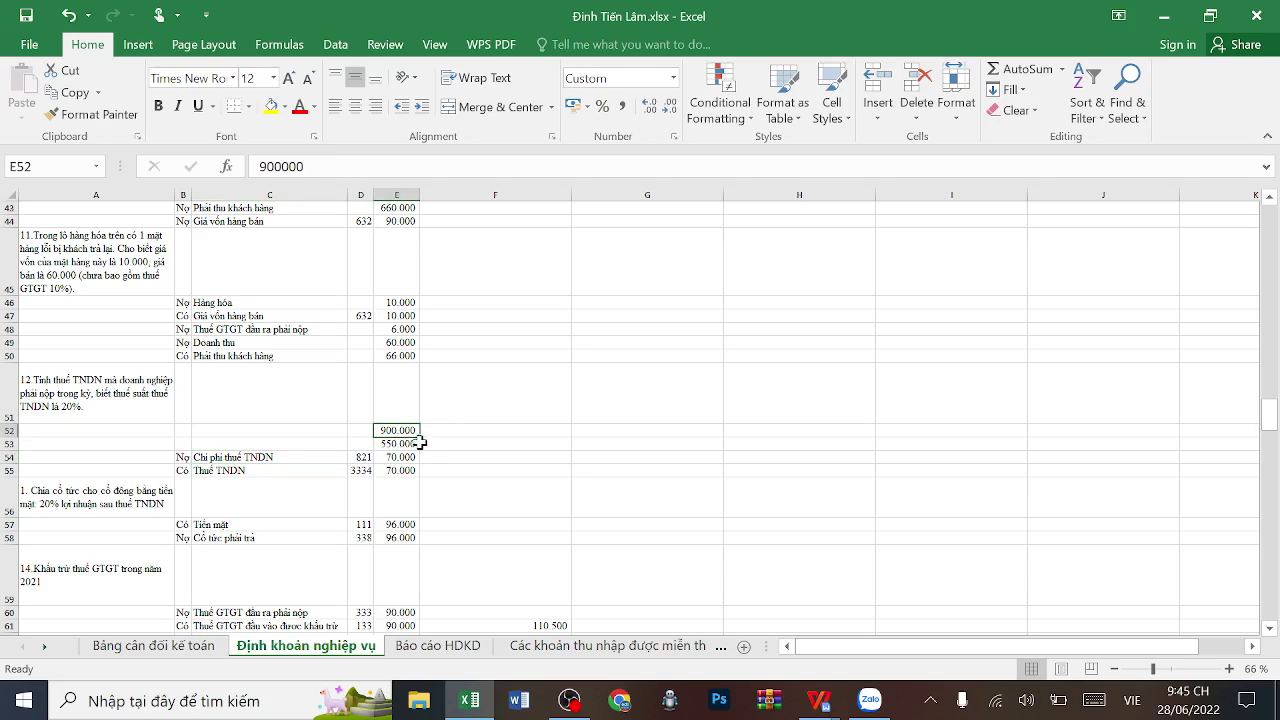
left_click(402, 446)
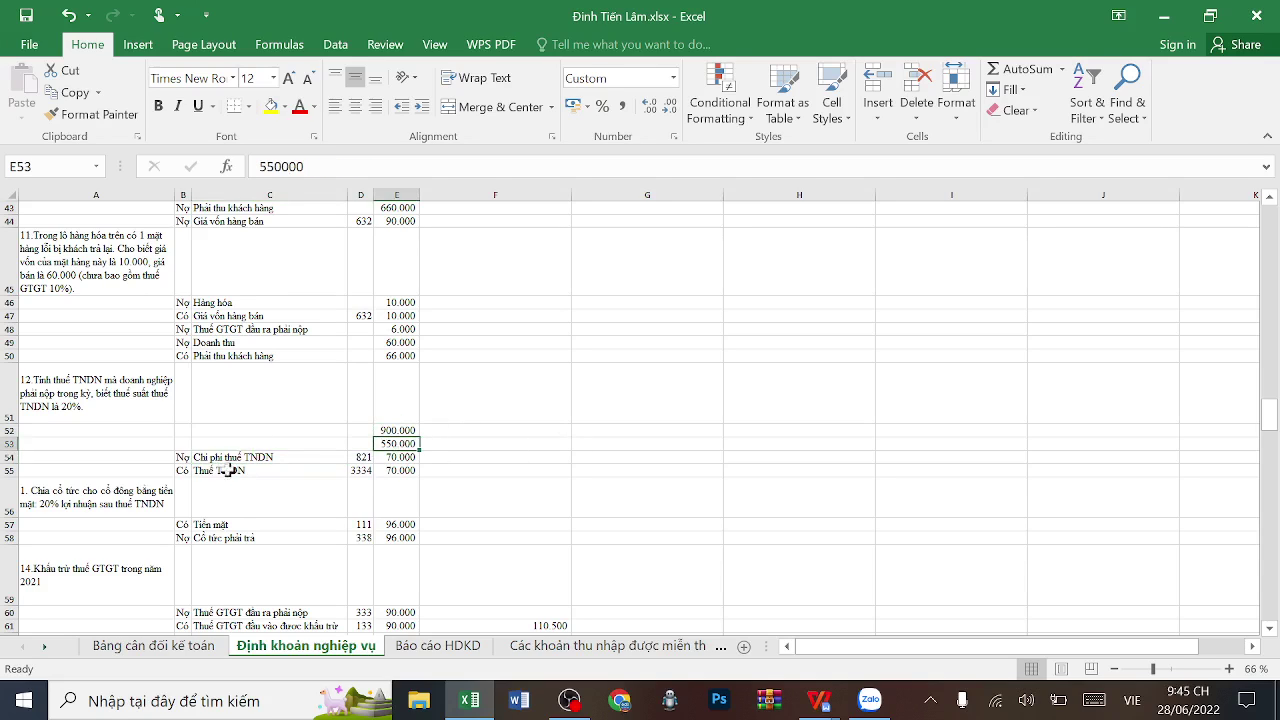
left_click(394, 457)
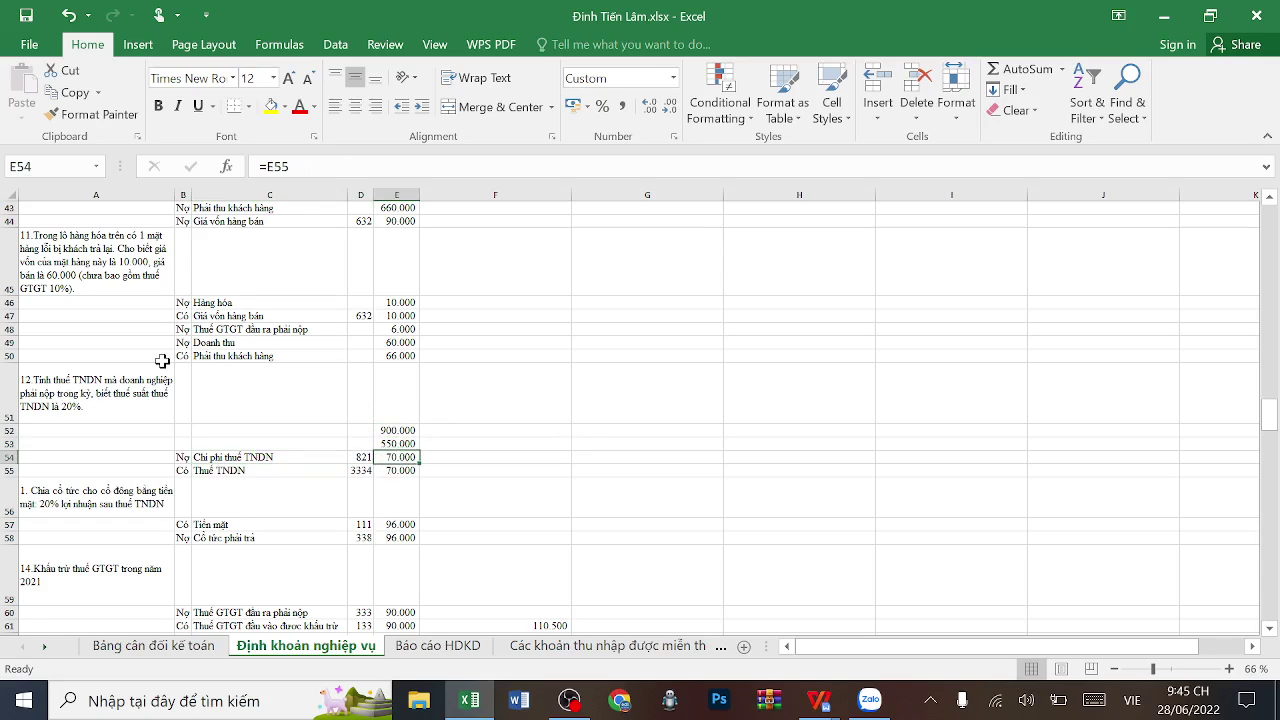
- Read the cash dividend description in A56 and compare the amounts in E57 and E58 with those in E52 and E53
scroll(162, 361, "down", 1)
left_click(154, 412)
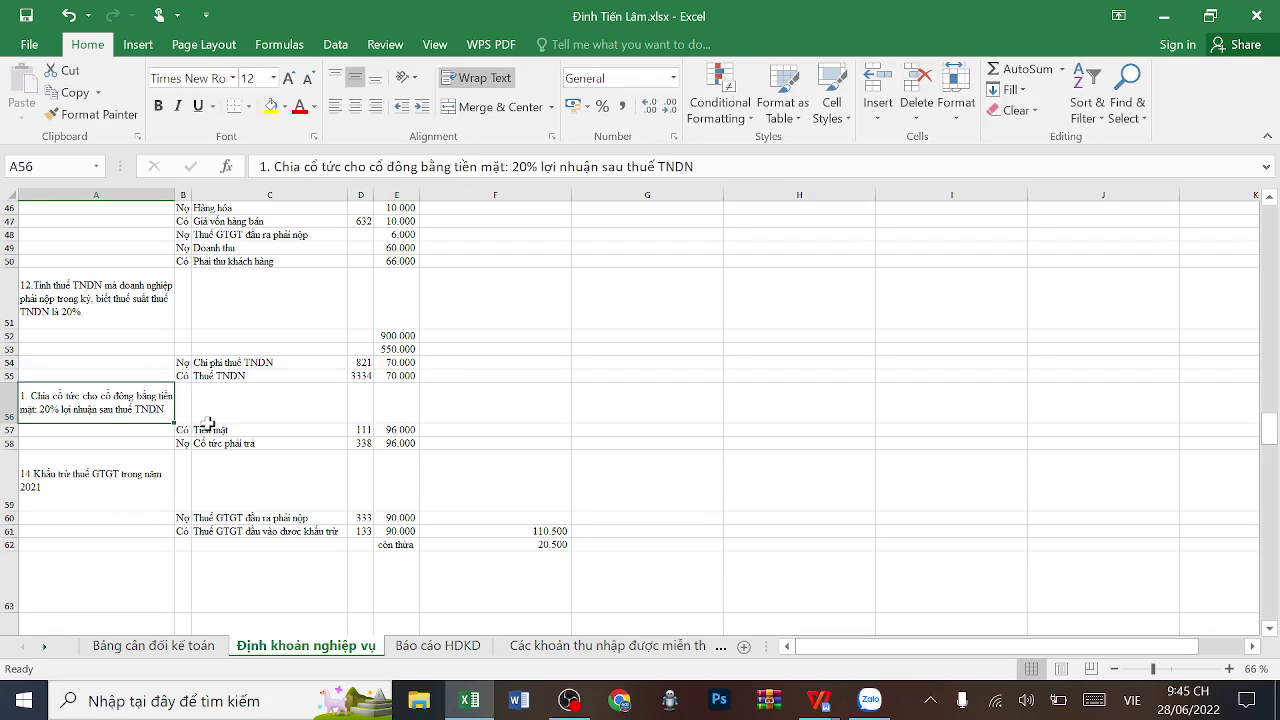
left_click(405, 349)
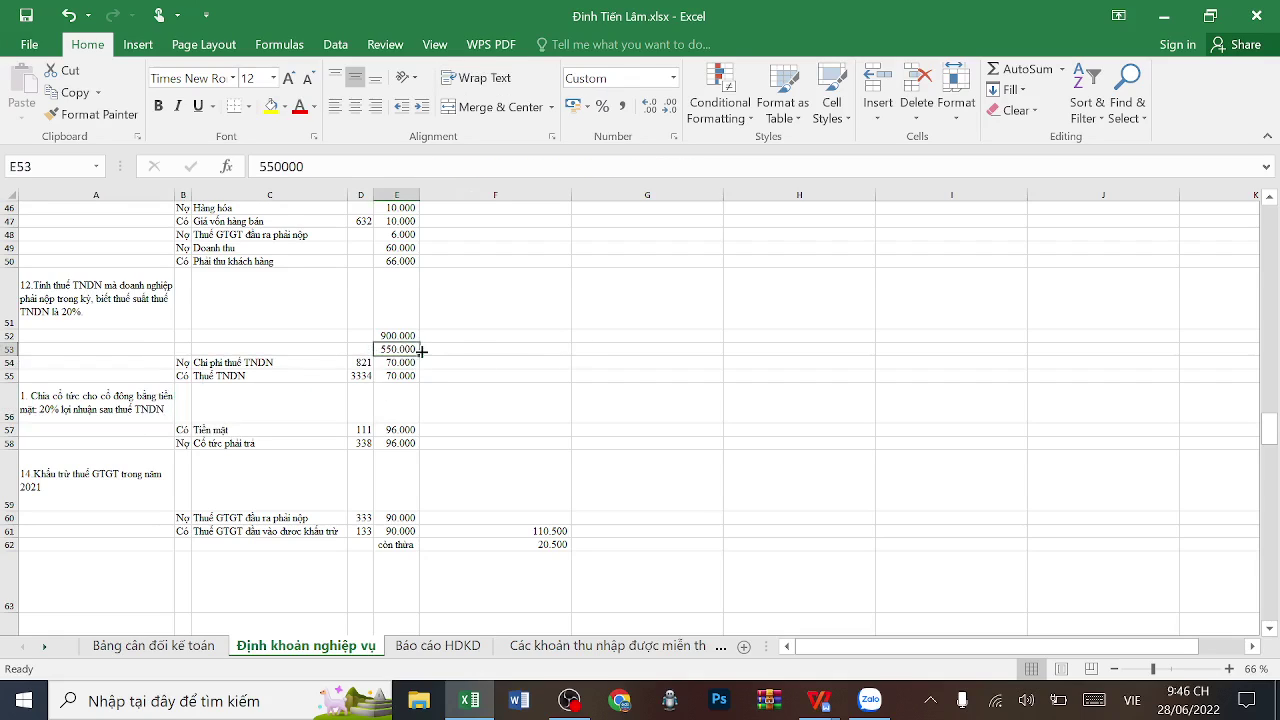
left_click(406, 336)
left_click(399, 349)
left_click(388, 430)
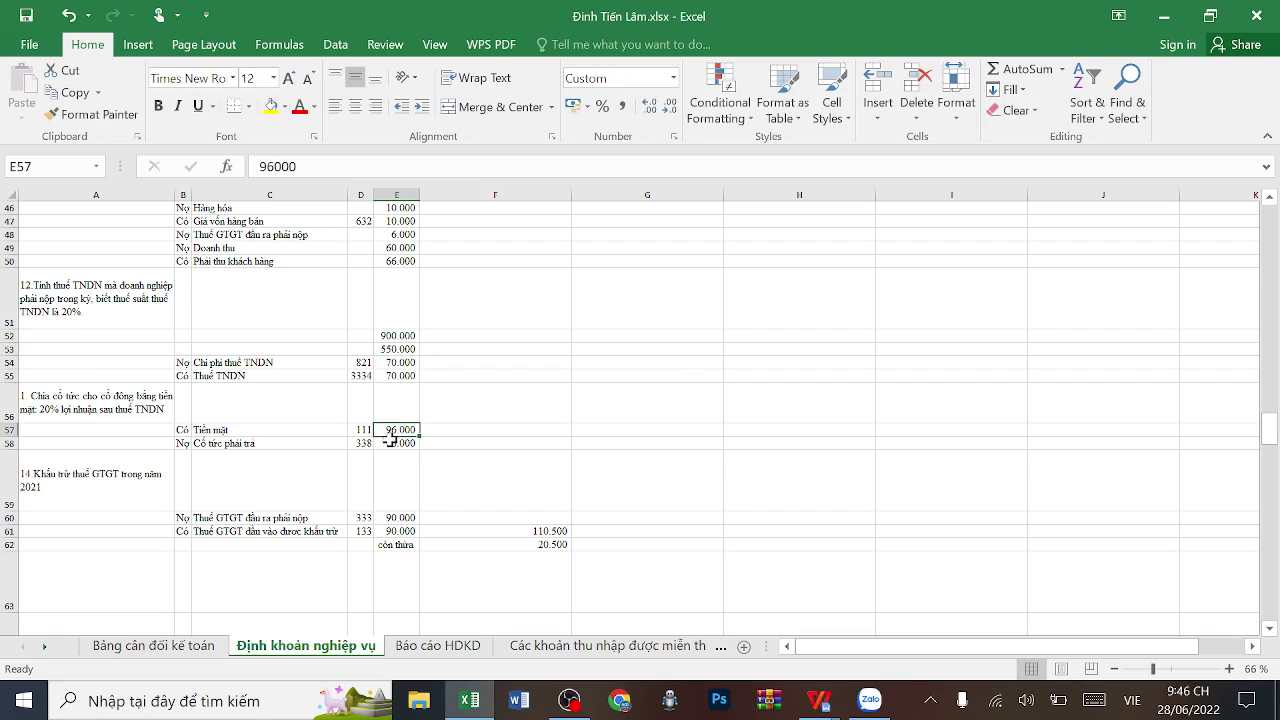
left_click(391, 443)
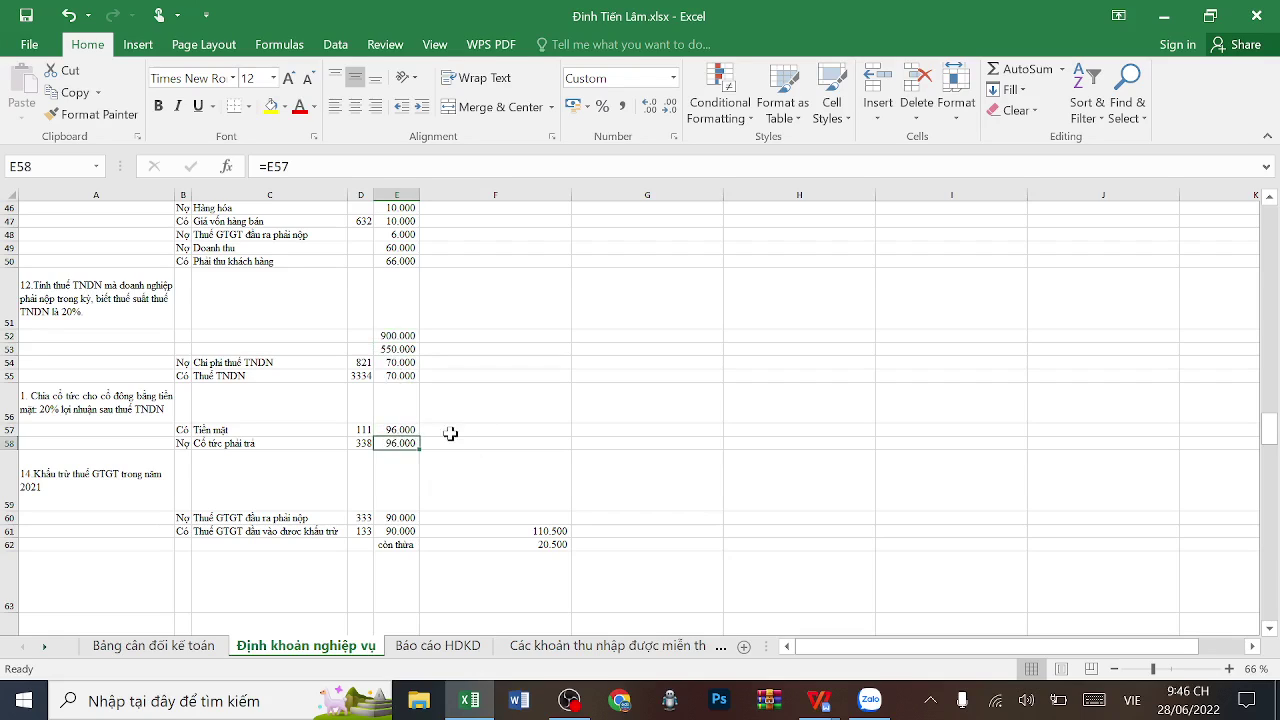
left_click(395, 430)
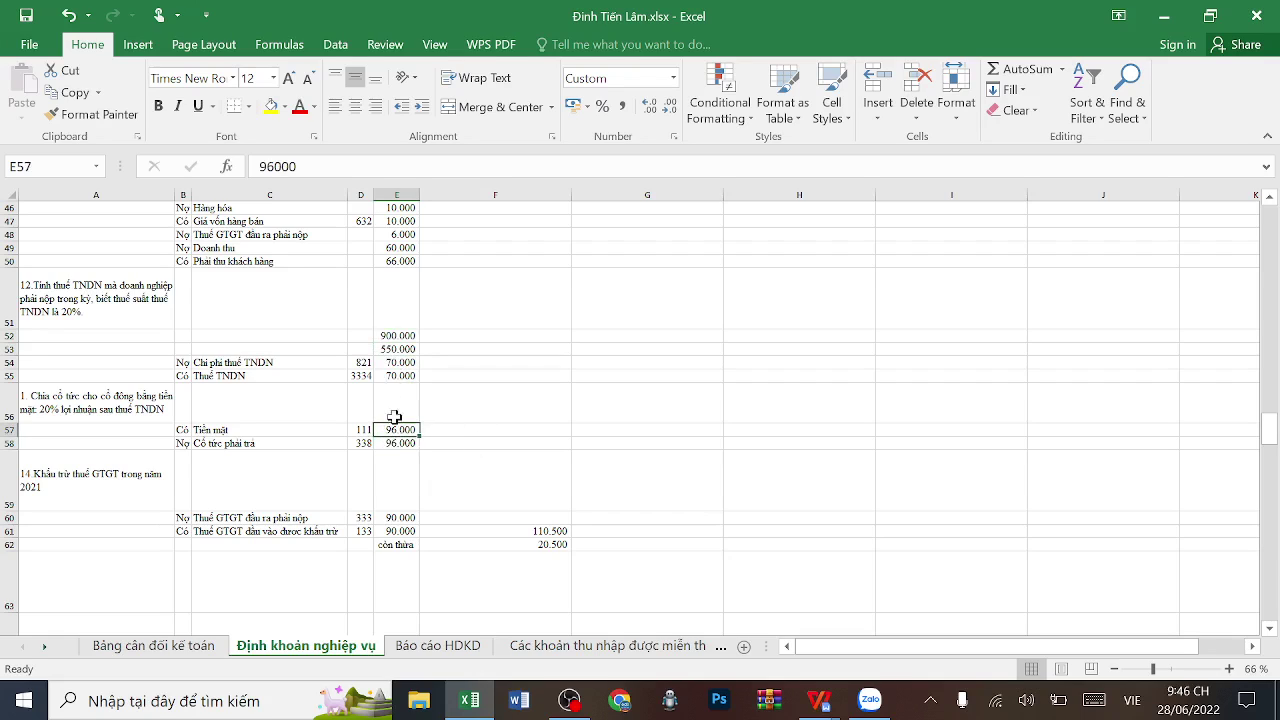
left_click(407, 334)
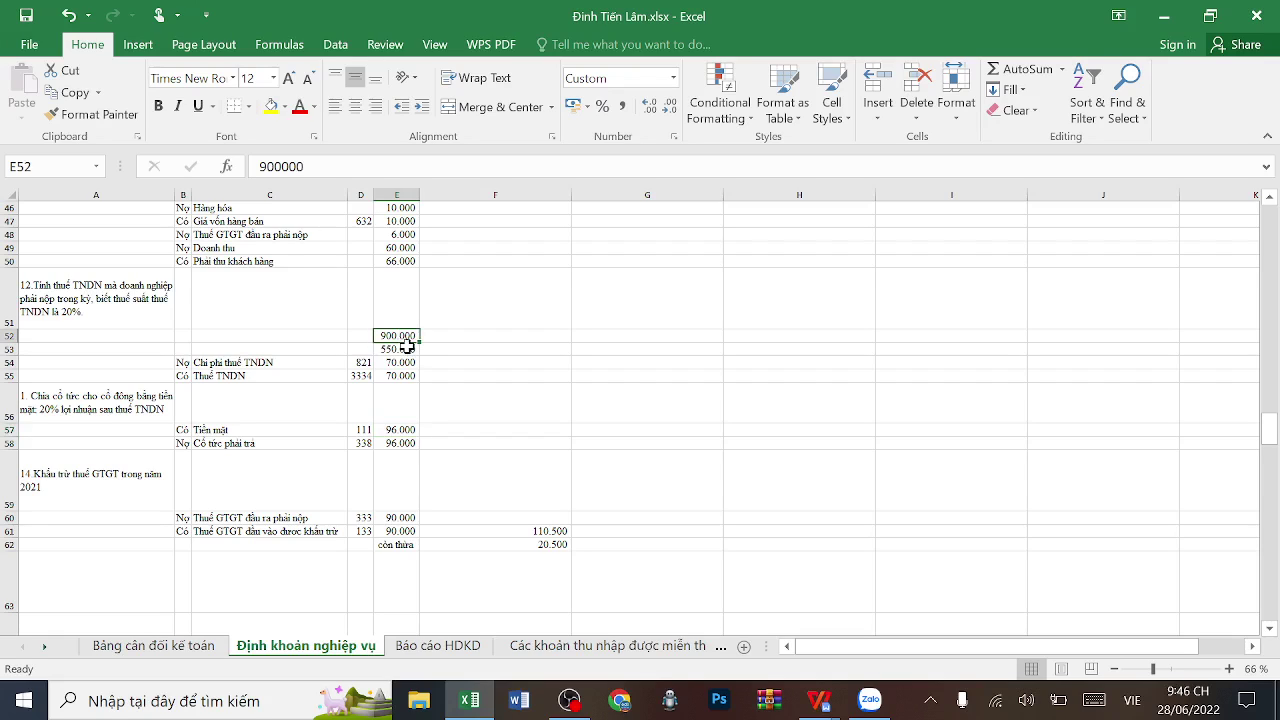
left_click(400, 348)
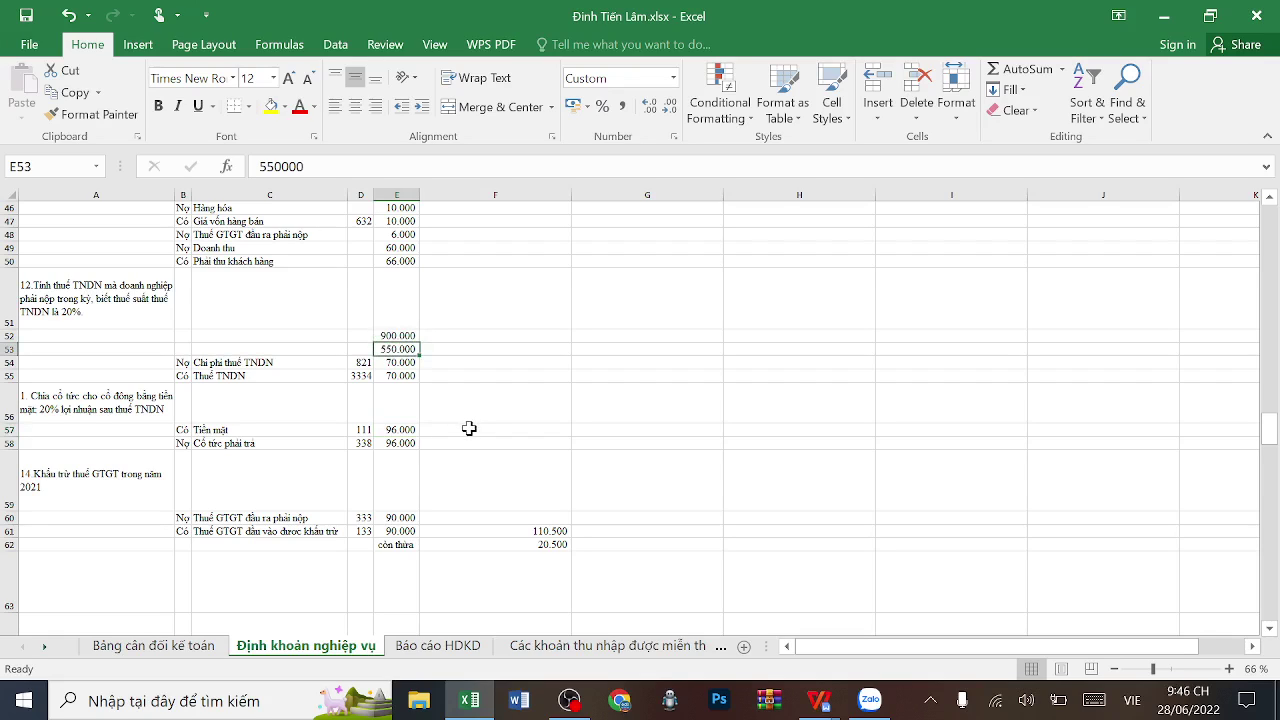
left_click(405, 336)
- Replace the dividend's Tiền mặt amount in E57 with the formula =(E52-E53-E54)*0,2
left_click(399, 429)
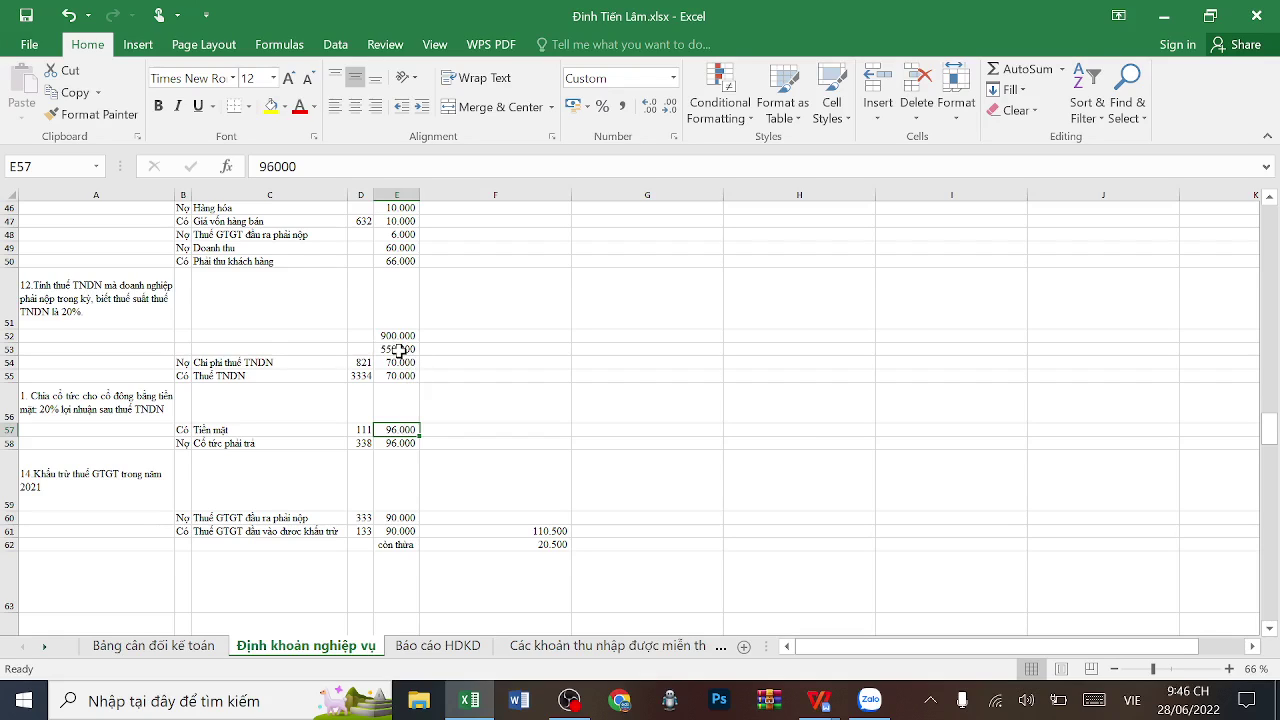
type("=")
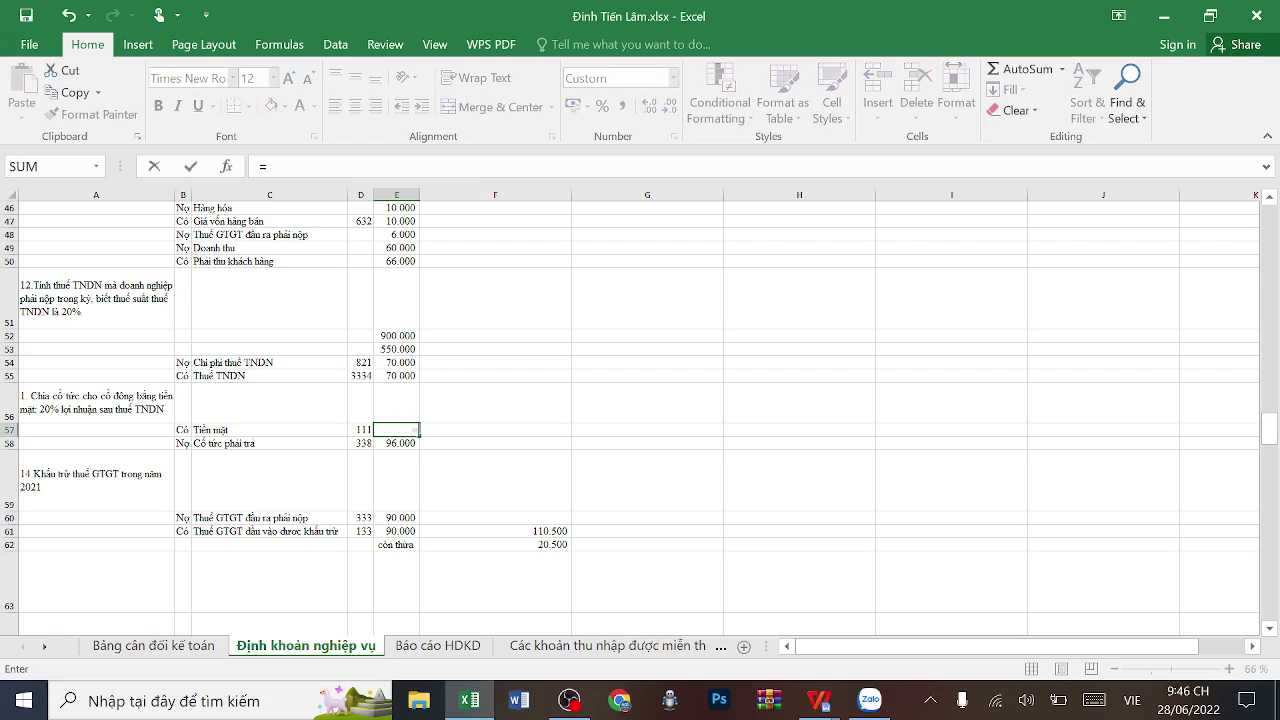
left_click(398, 336)
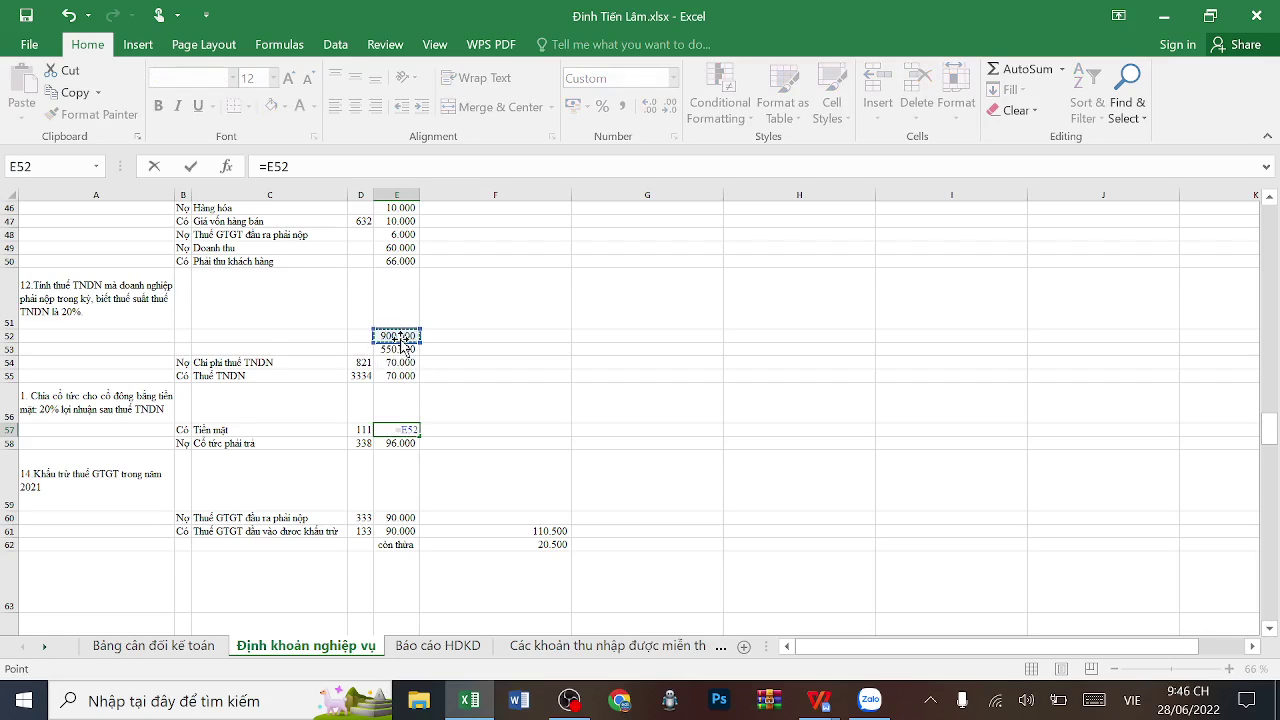
type("-")
left_click(392, 349)
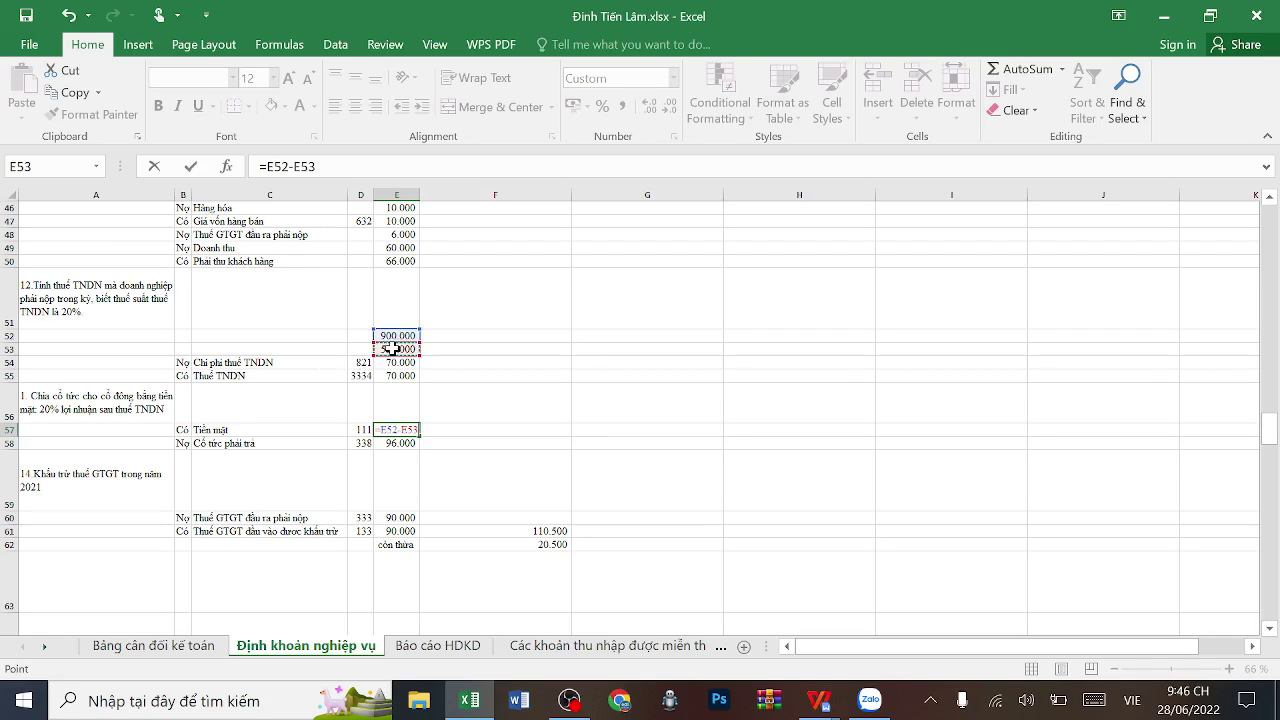
type("-")
left_click(399, 362)
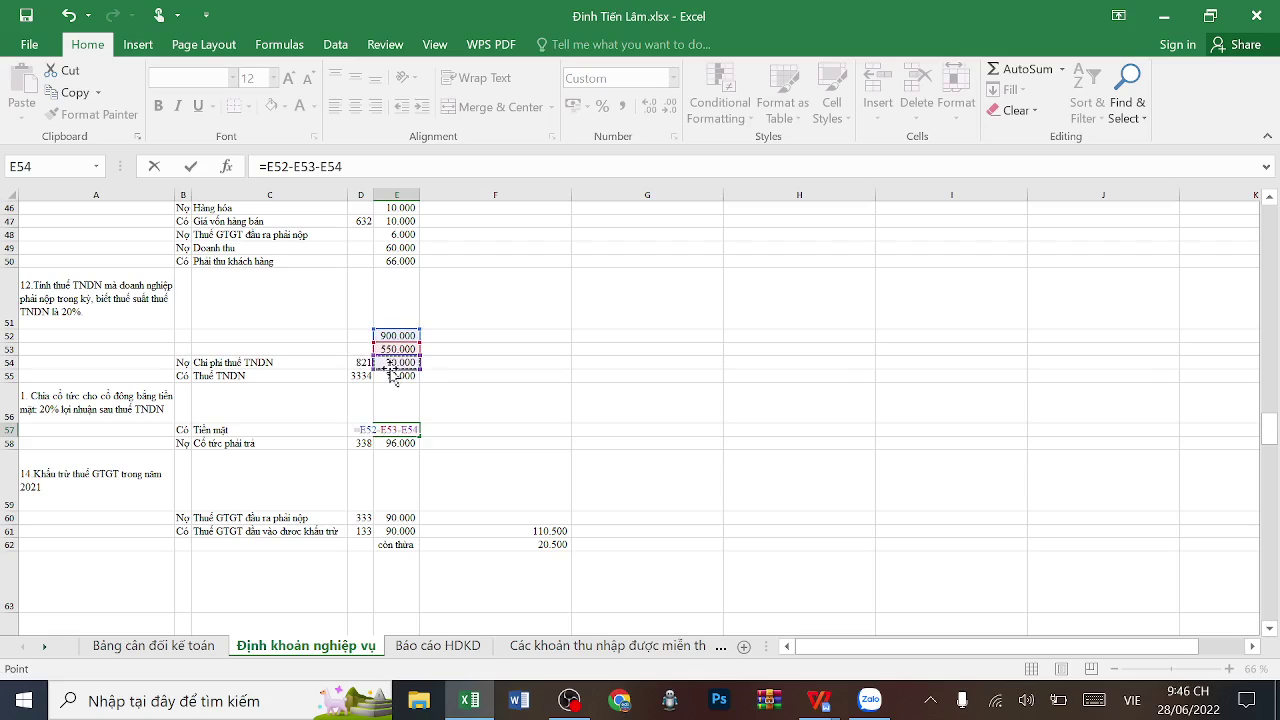
type(")*")
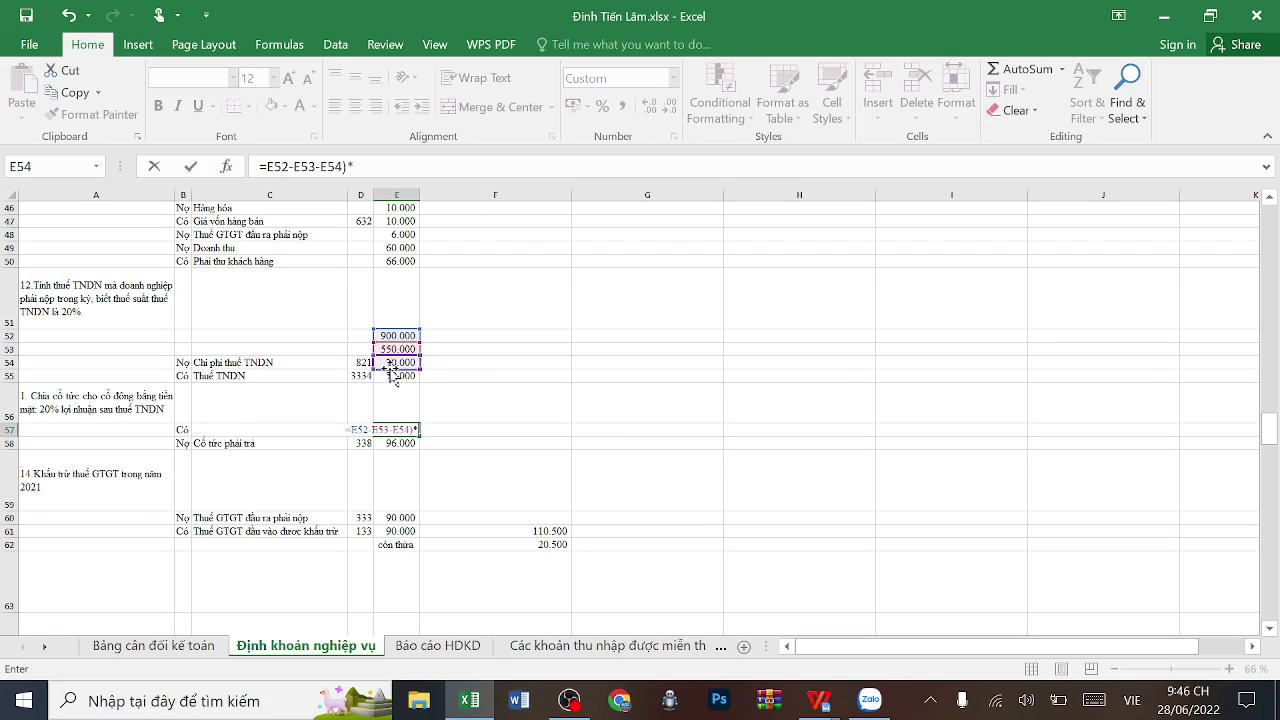
type("0,2")
key("Return")
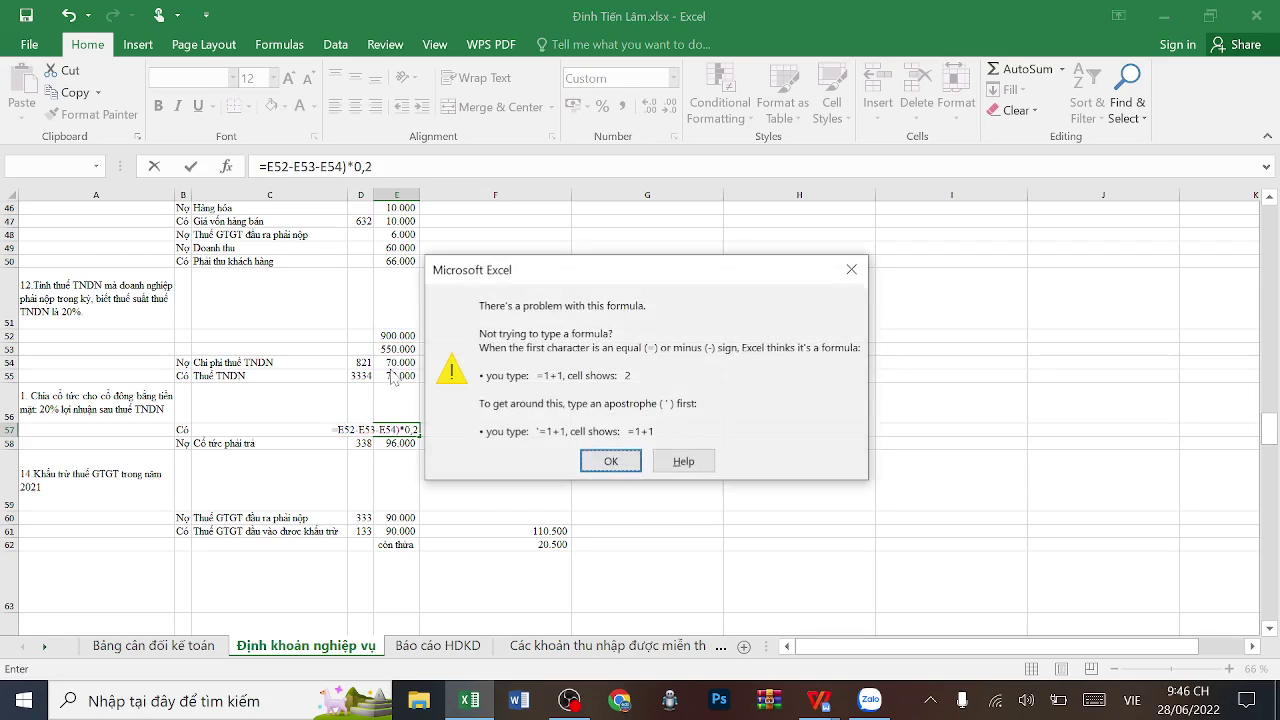
left_click(610, 461)
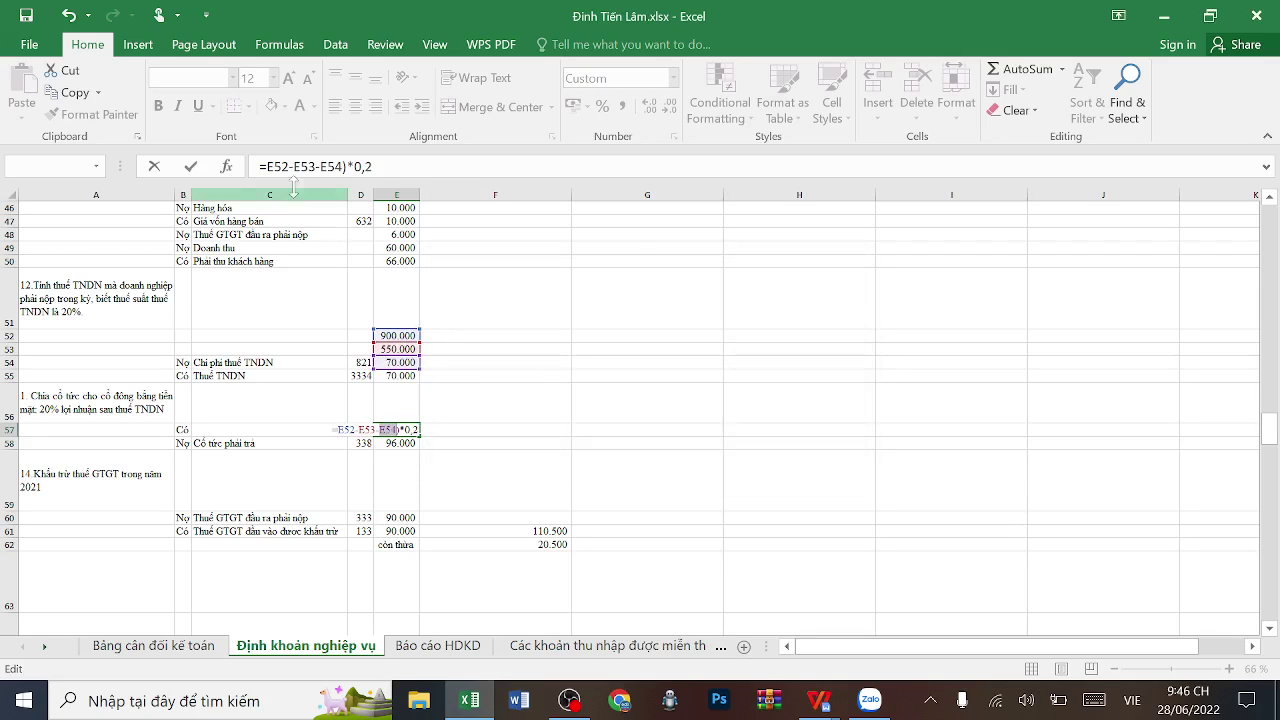
type("(")
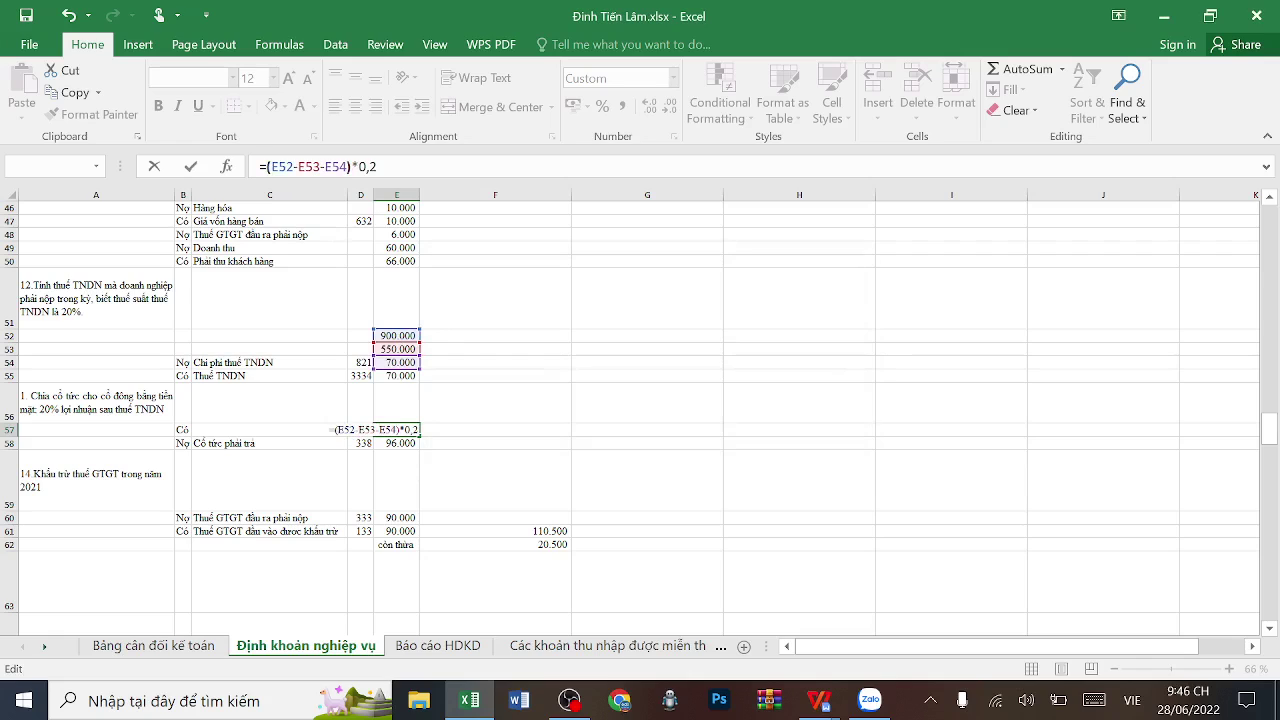
key("Return")
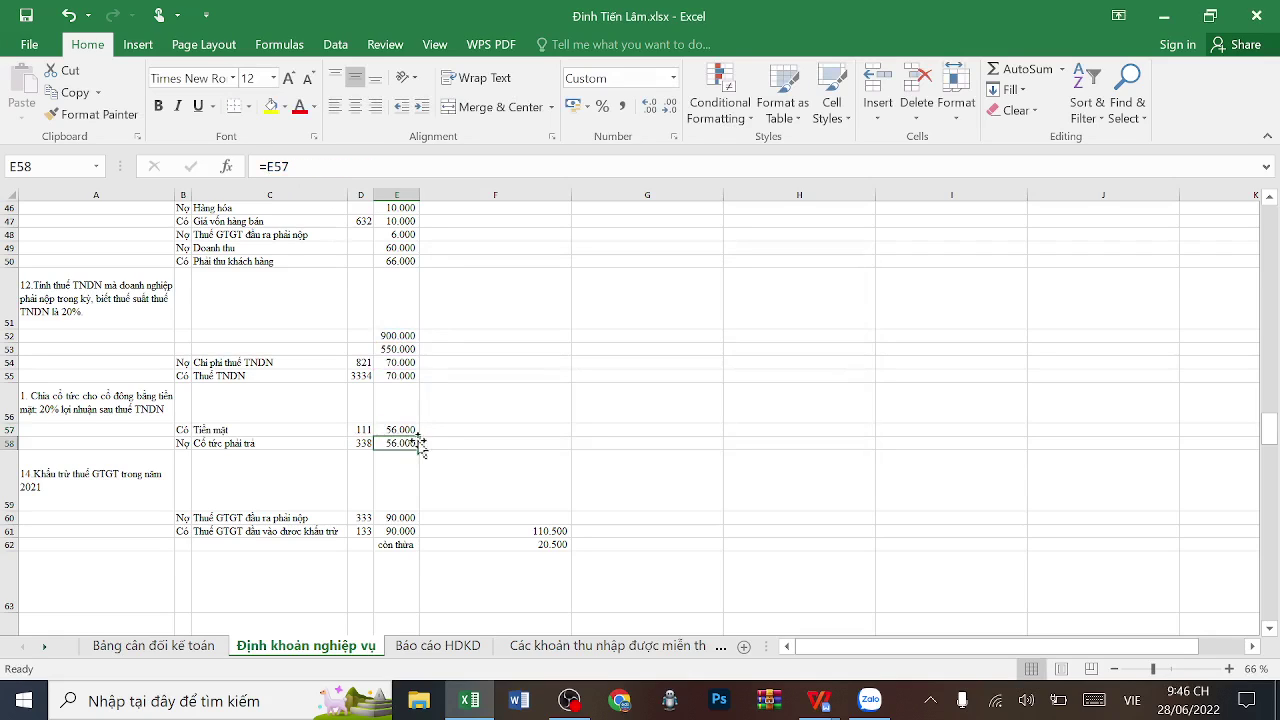
- Review transaction 14's GTGT deduction description in A59, its entries in rows 60 and 61, and the "còn thừa" line in row 62
left_click(480, 455)
left_click_drag(105, 415, 349, 446)
left_click(80, 500)
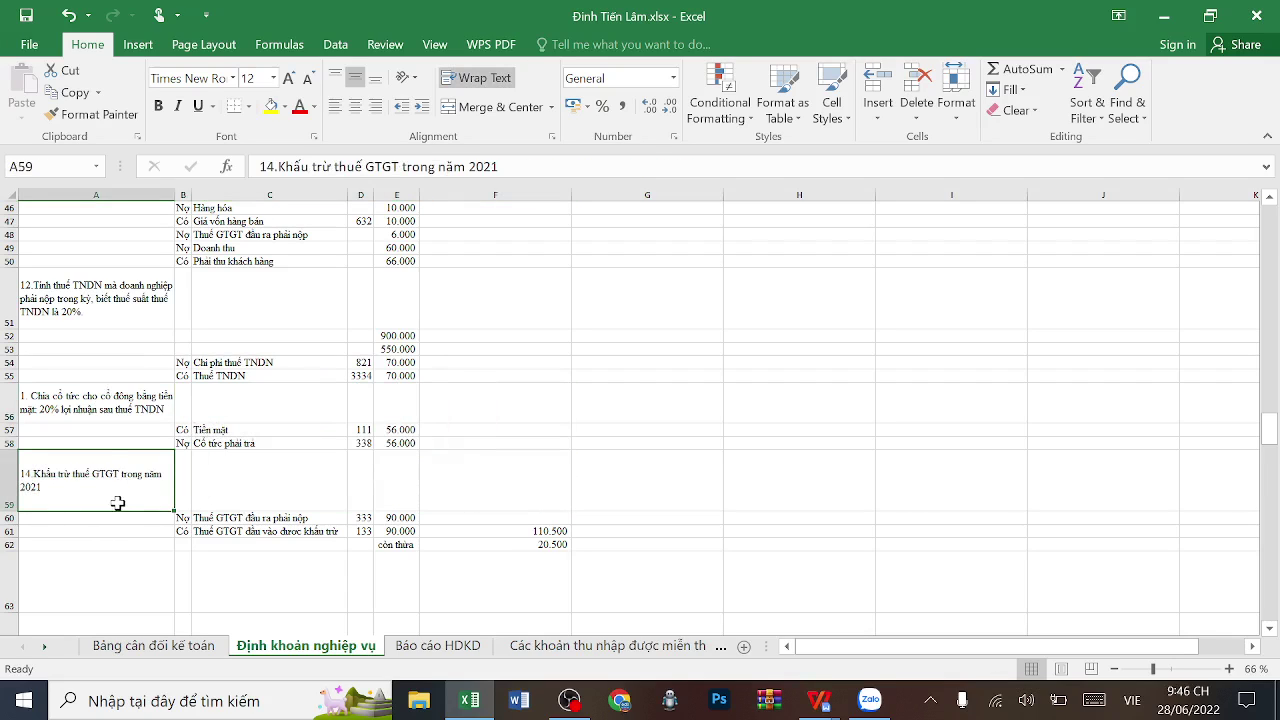
scroll(93, 491, "down", 2)
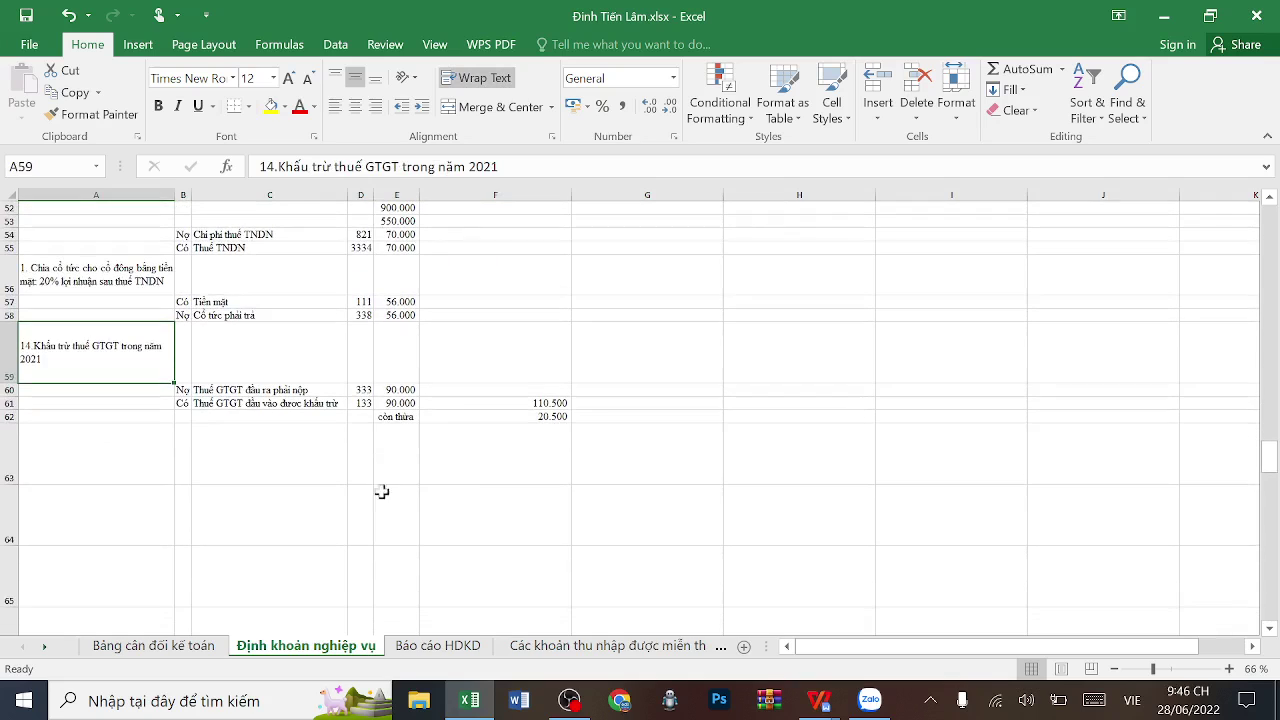
left_click(482, 406)
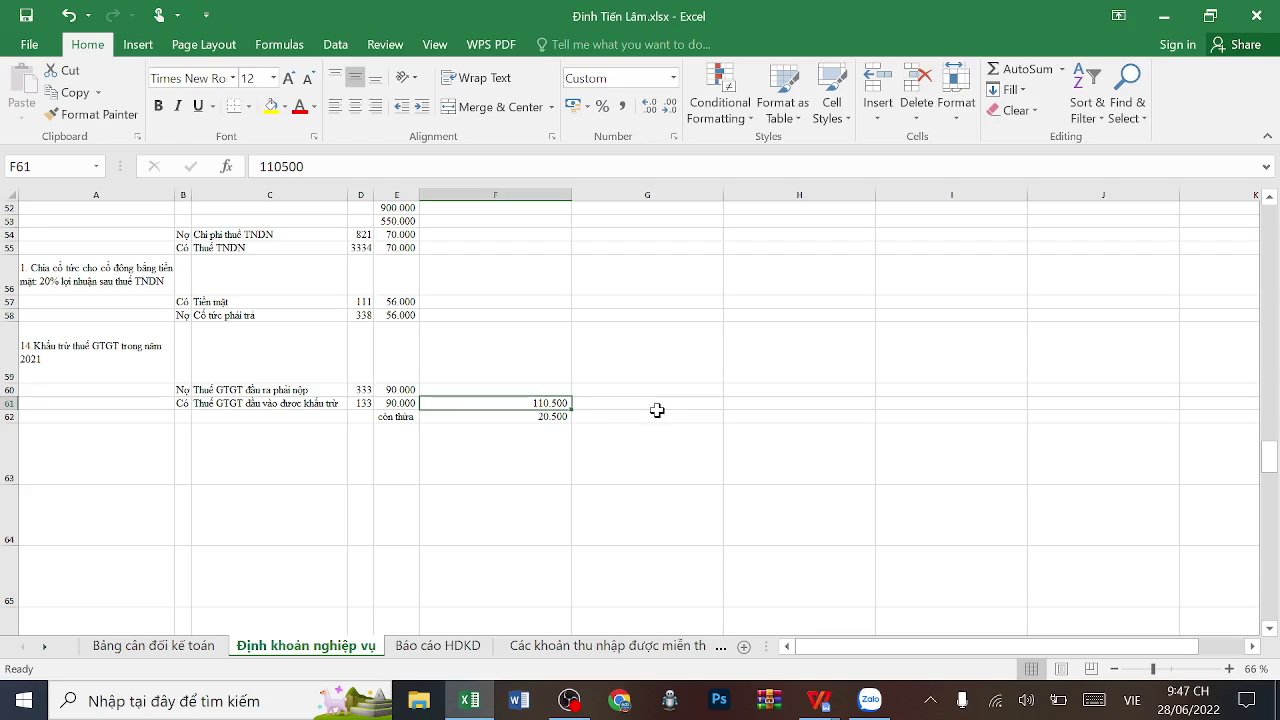
left_click(393, 389)
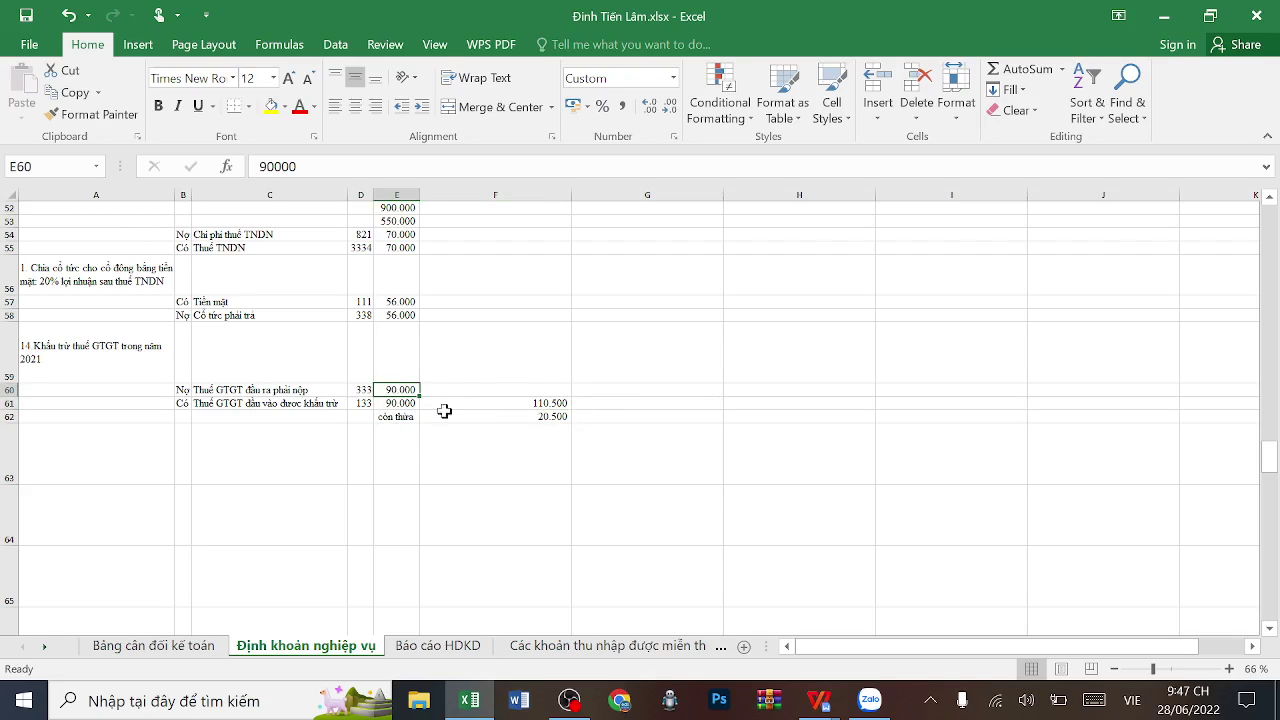
left_click_drag(394, 416, 496, 418)
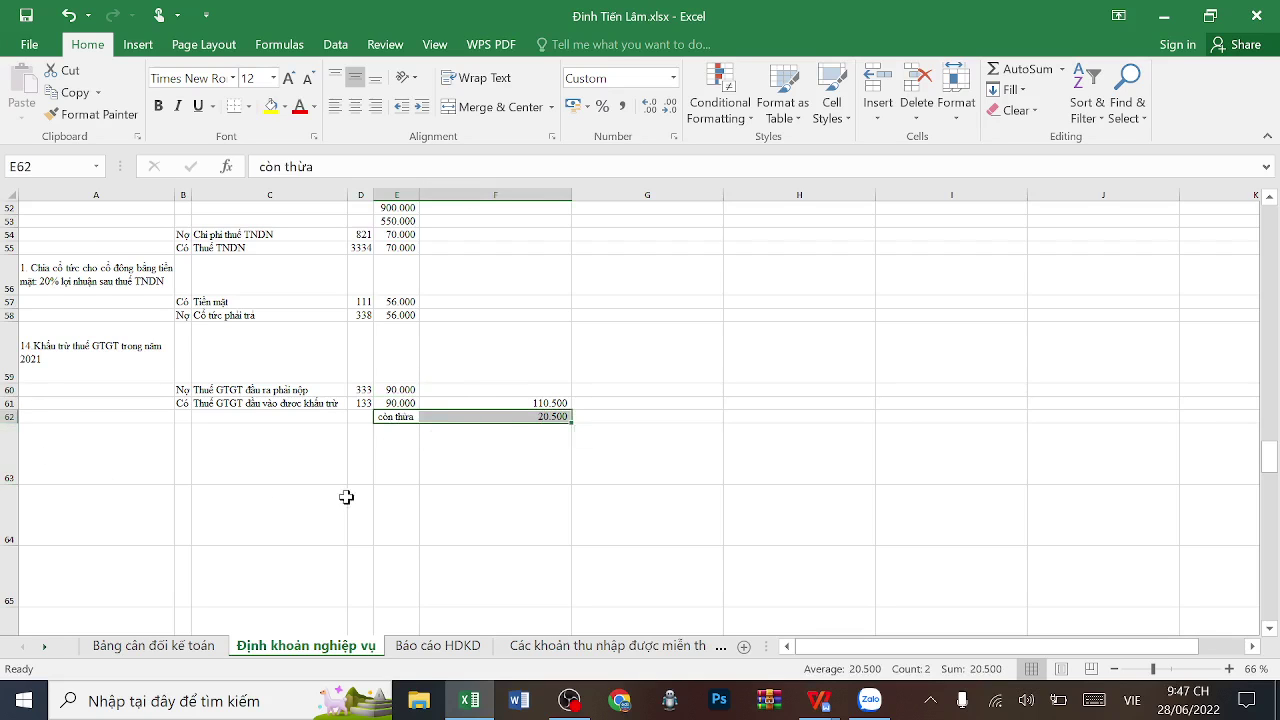
- Open the Báo cáo HDKD sheet and review the revenue, deduction and Doanh thu thuần amounts in C1 to C3
scroll(543, 509, "down", 5)
scroll(551, 517, "up", 10)
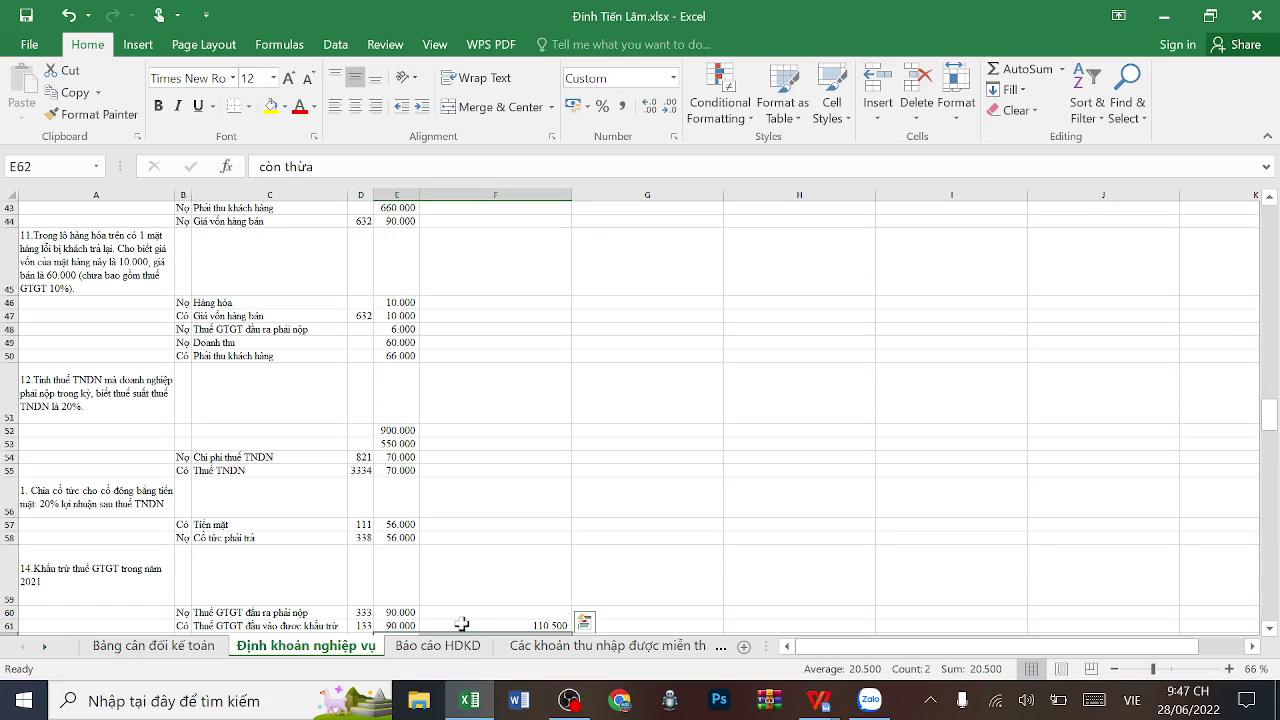
left_click(462, 648)
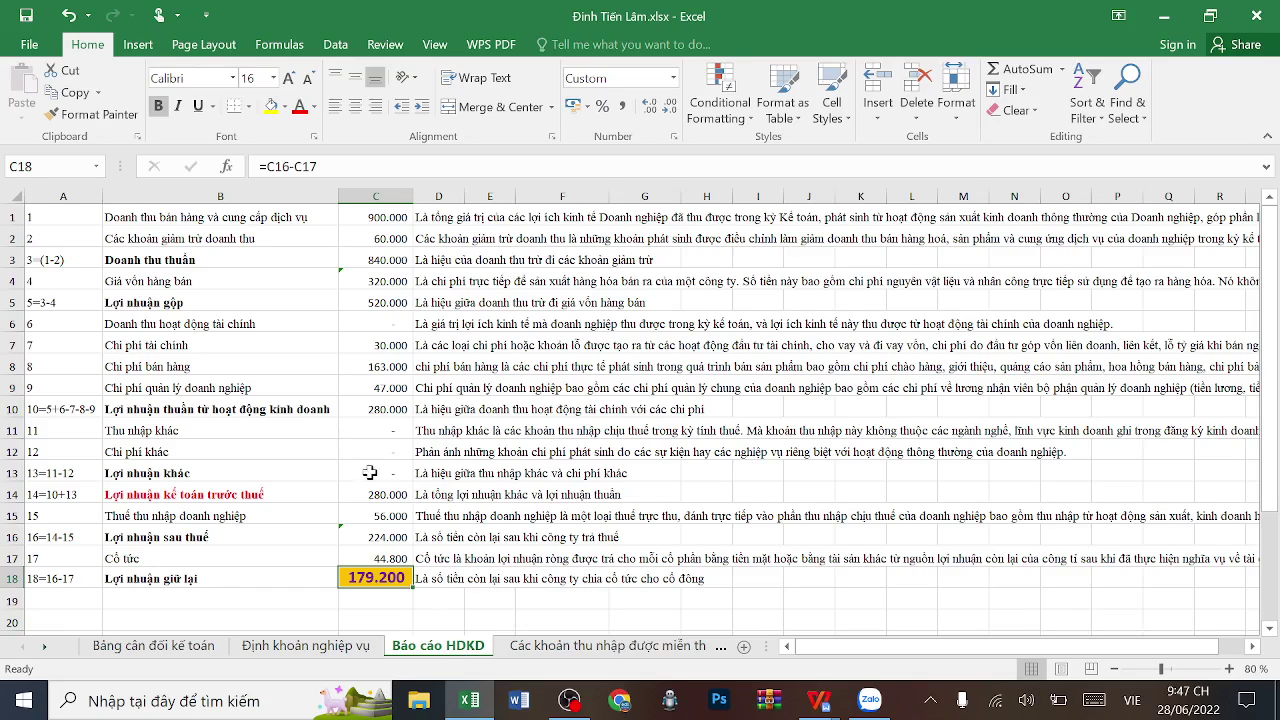
left_click(219, 218)
left_click(385, 208)
left_click(386, 230)
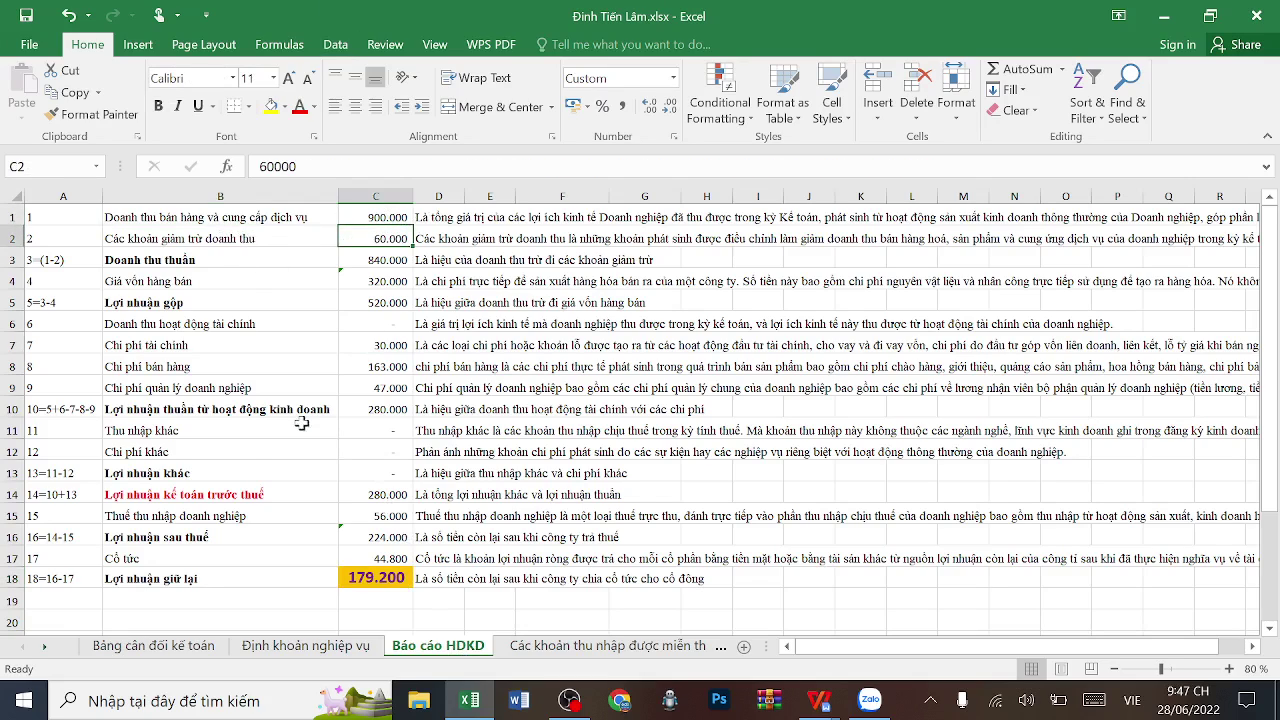
left_click(380, 254)
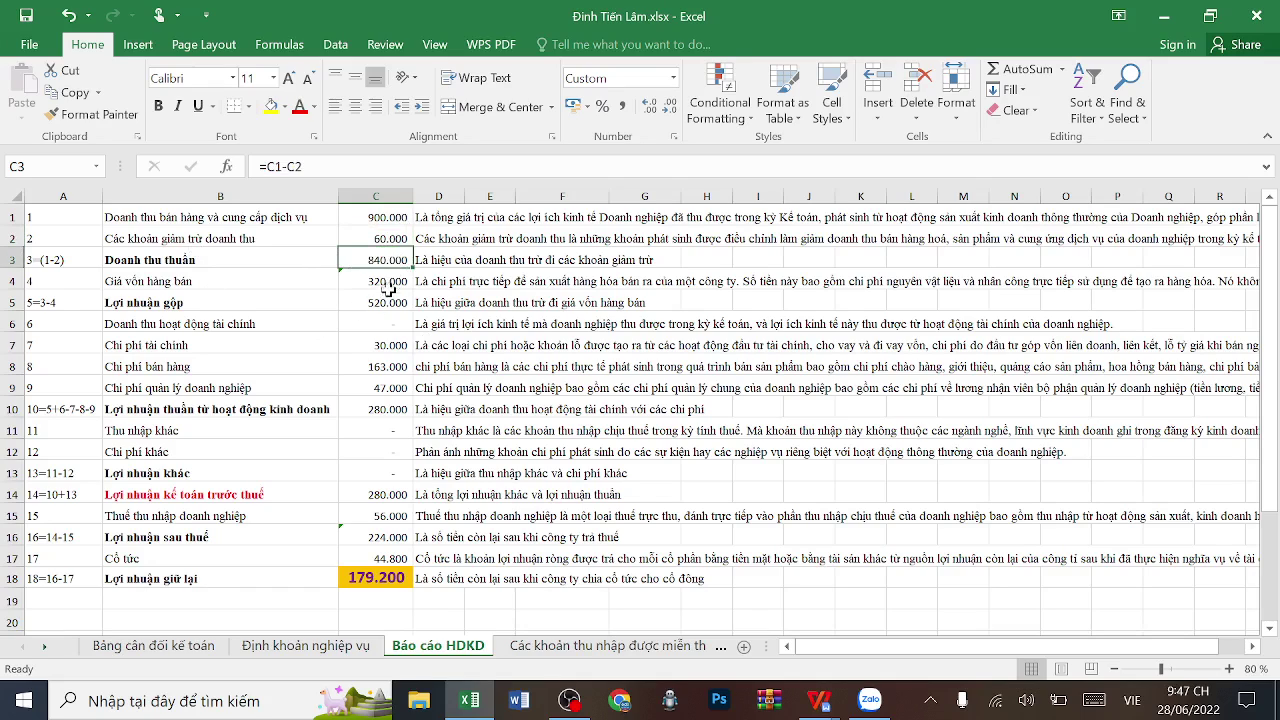
- Inspect the formulas for Giá vốn hàng bán in C4 and Lợi nhuận gộp in C5
left_click(395, 284)
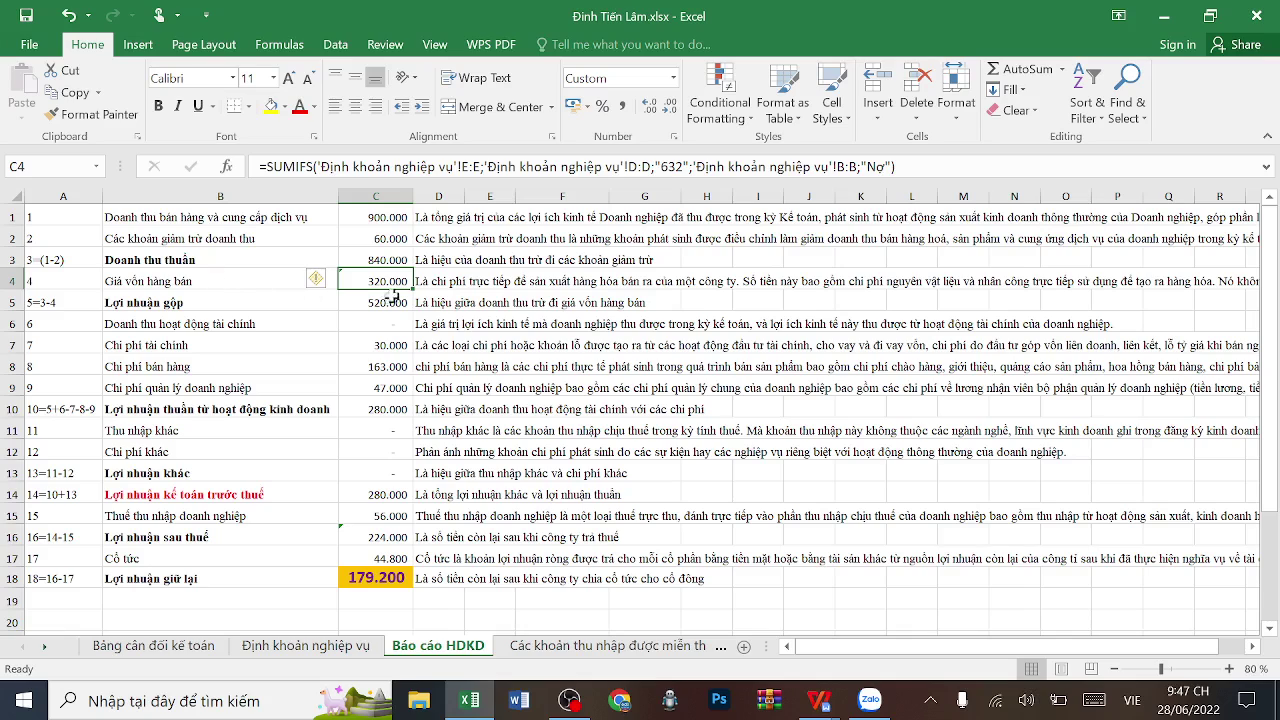
left_click(370, 295)
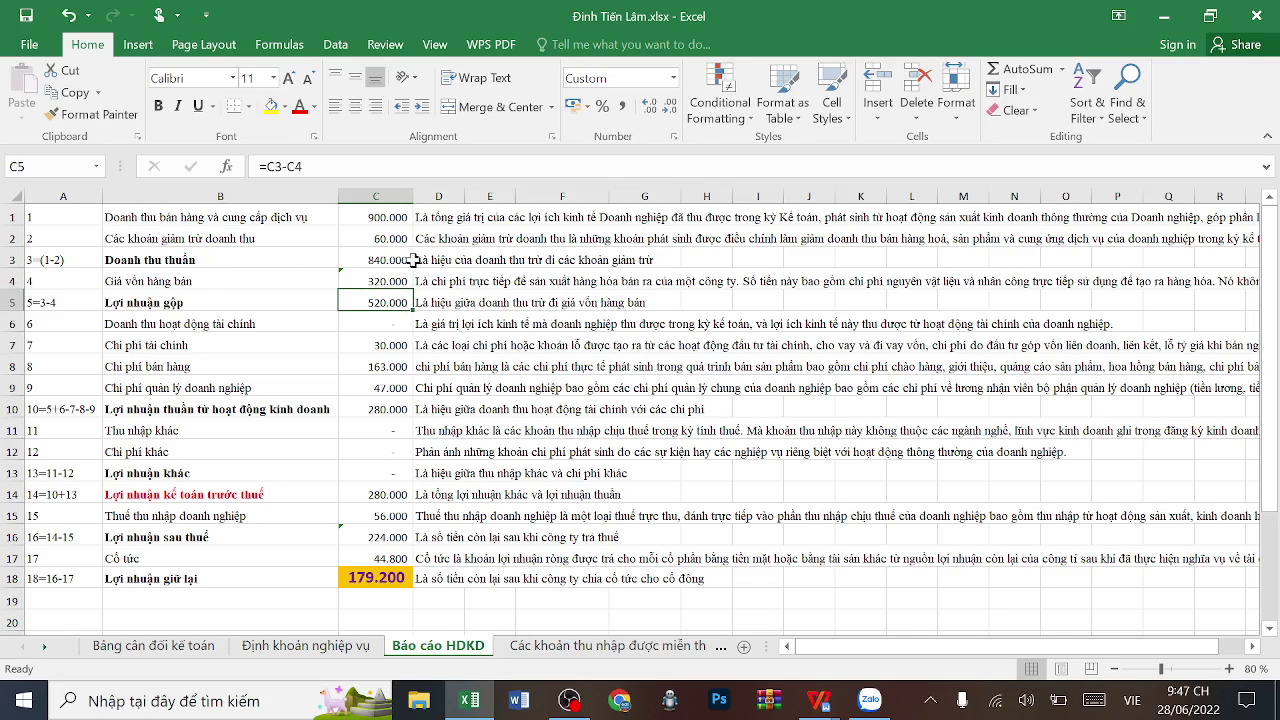
left_click(387, 279)
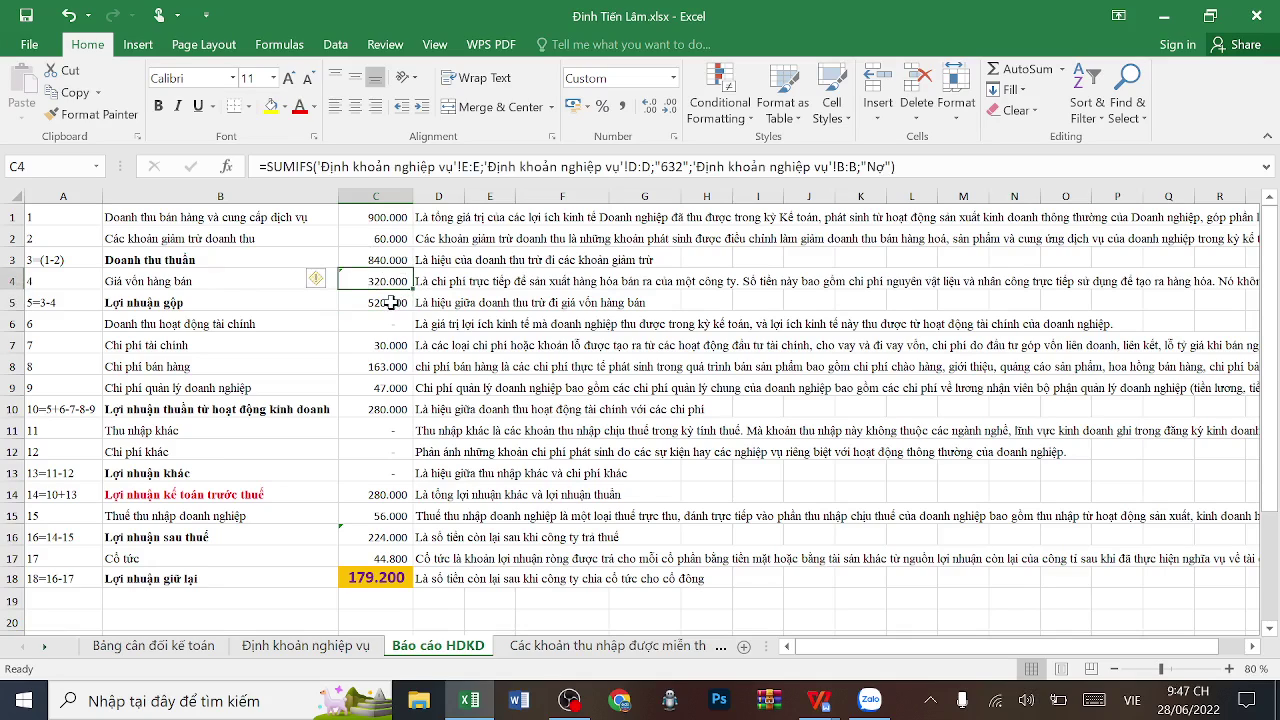
left_click(391, 301)
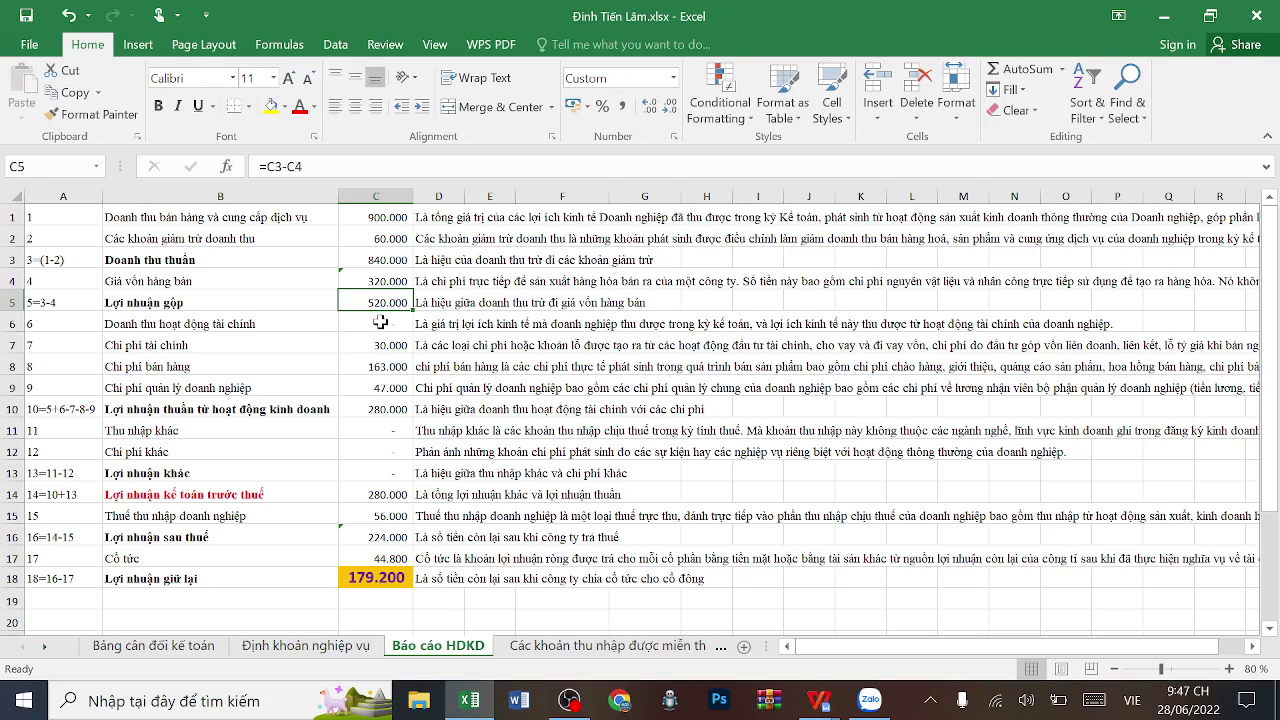
- Look up transaction 3's financial revenue entry in the Định khoản nghiệp vụ sheet and enter 20.000 for Doanh thu hoạt động tài chính in Báo cáo HDKD's C6
left_click(212, 648)
left_click(325, 646)
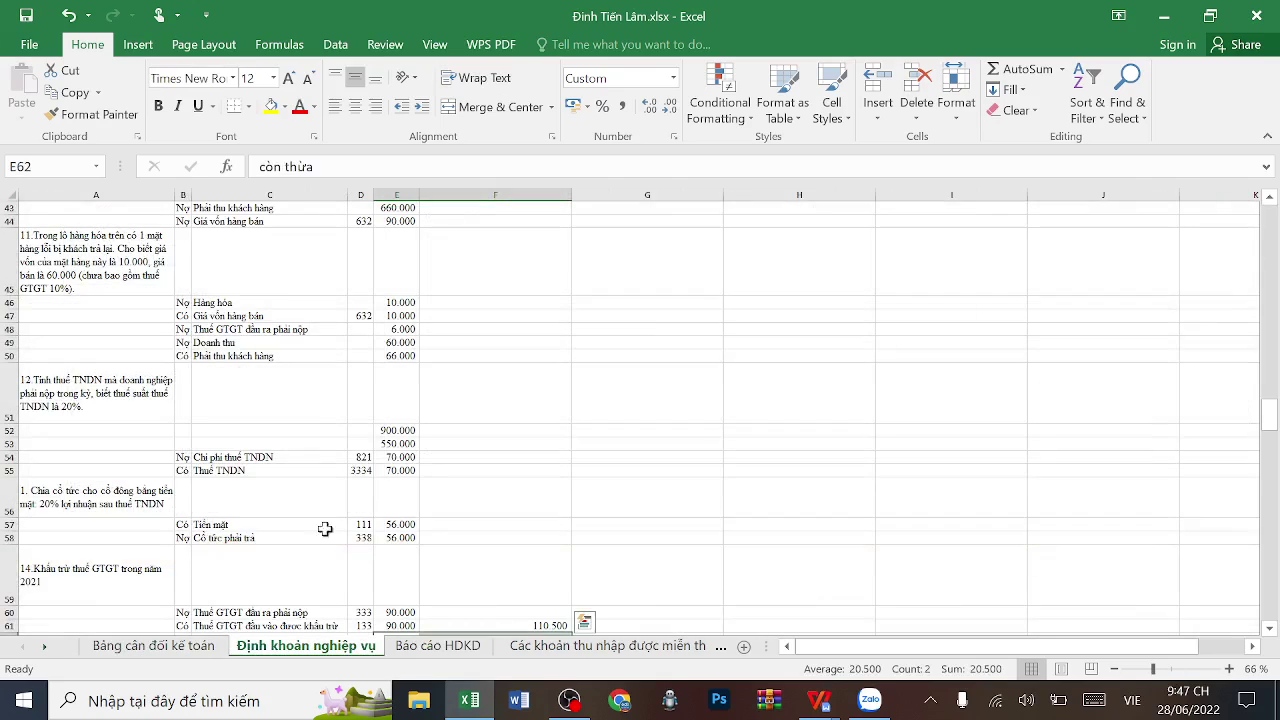
scroll(315, 411, "up", 7)
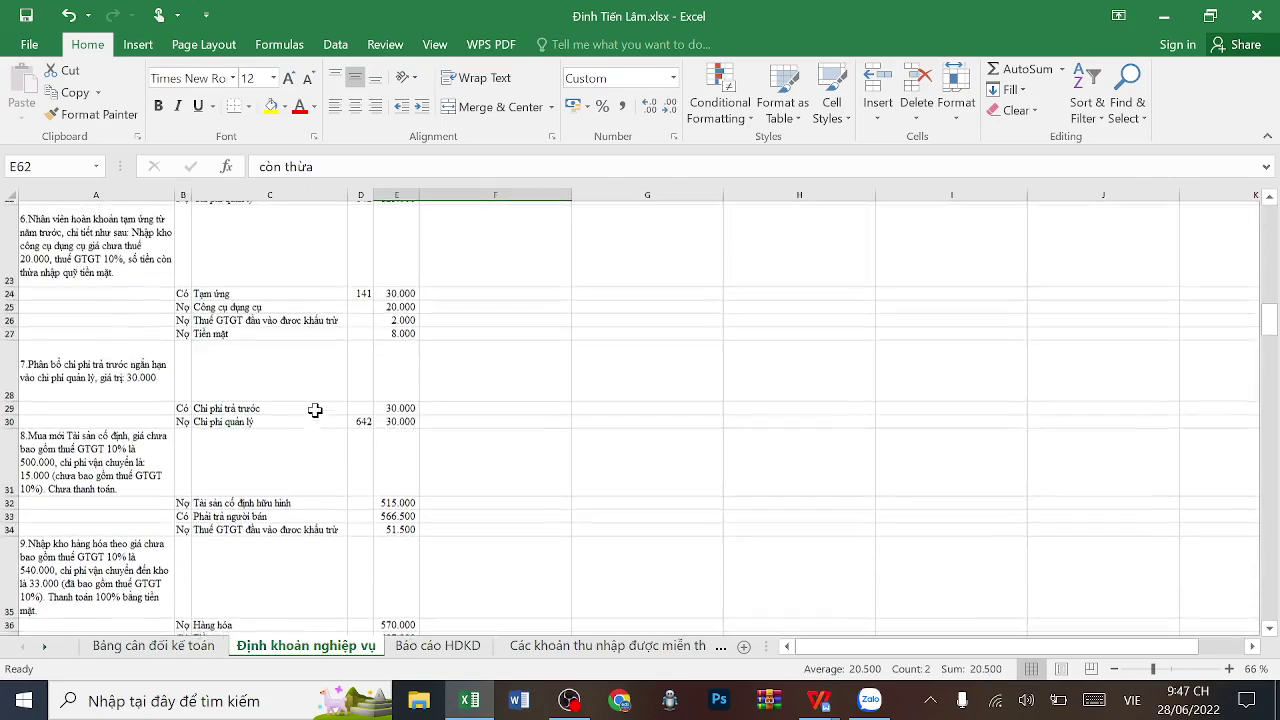
scroll(315, 411, "up", 7)
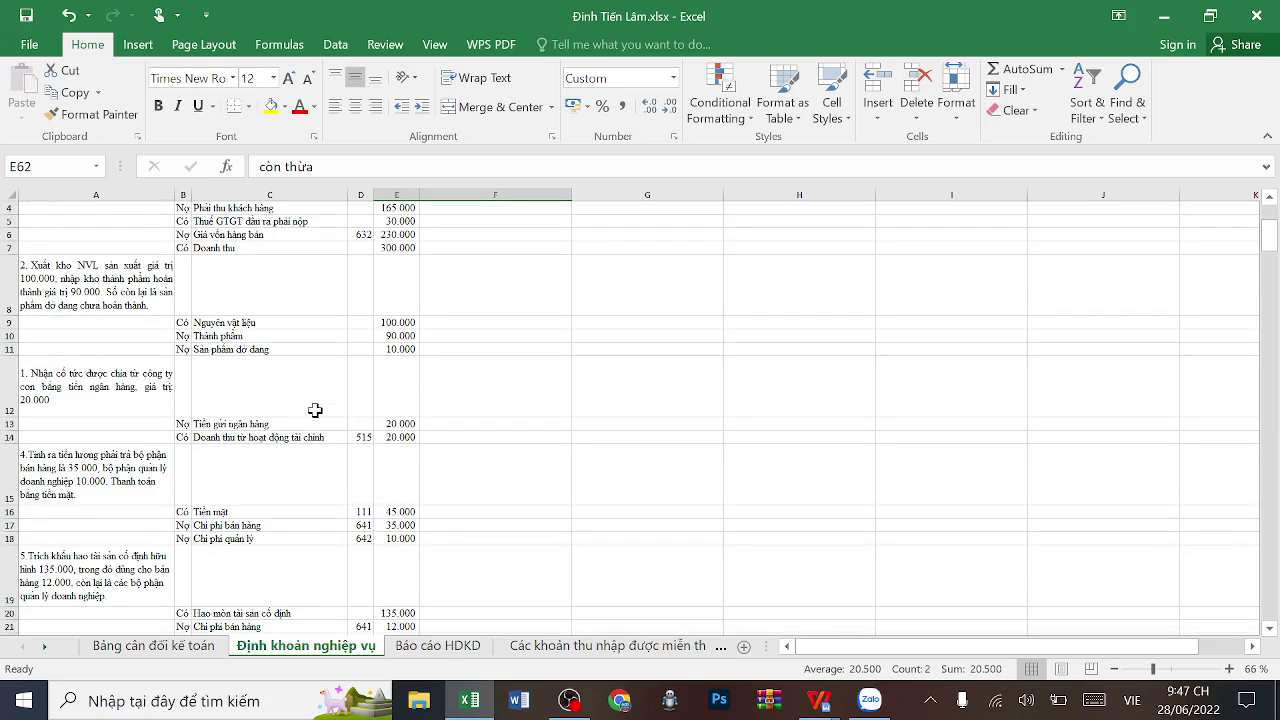
scroll(315, 411, "down", 2)
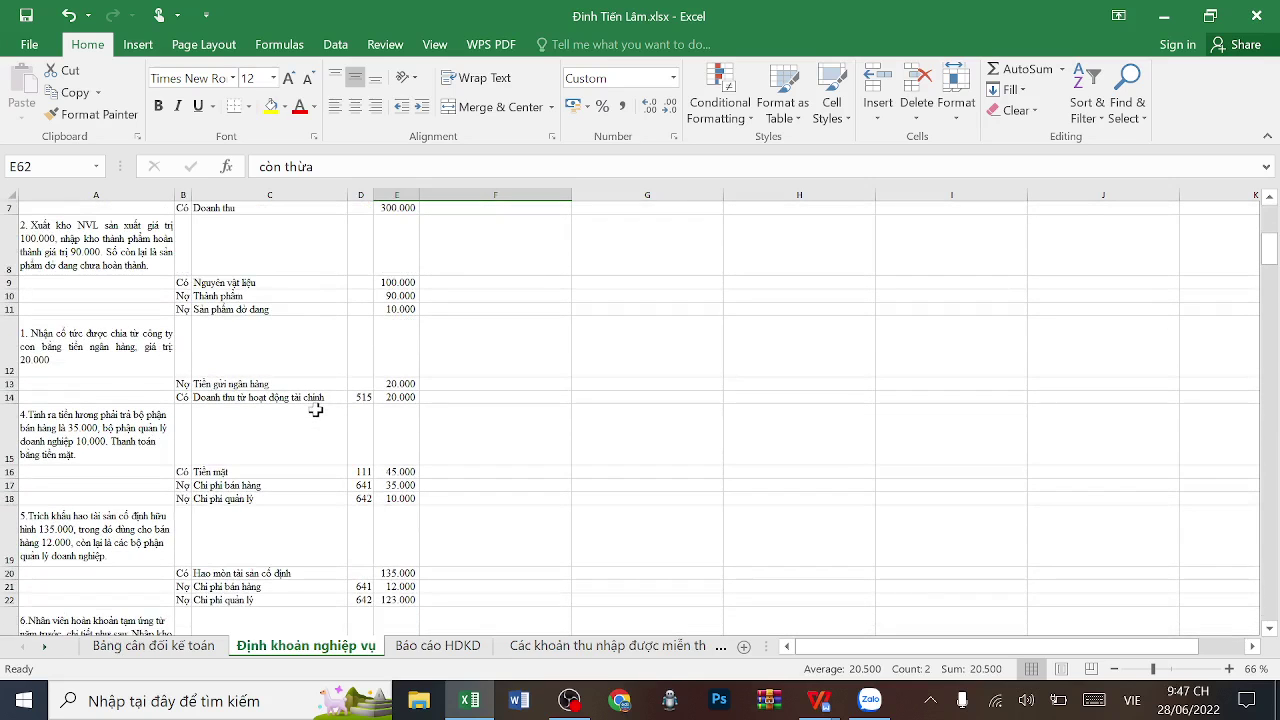
left_click(410, 397)
left_click(445, 645)
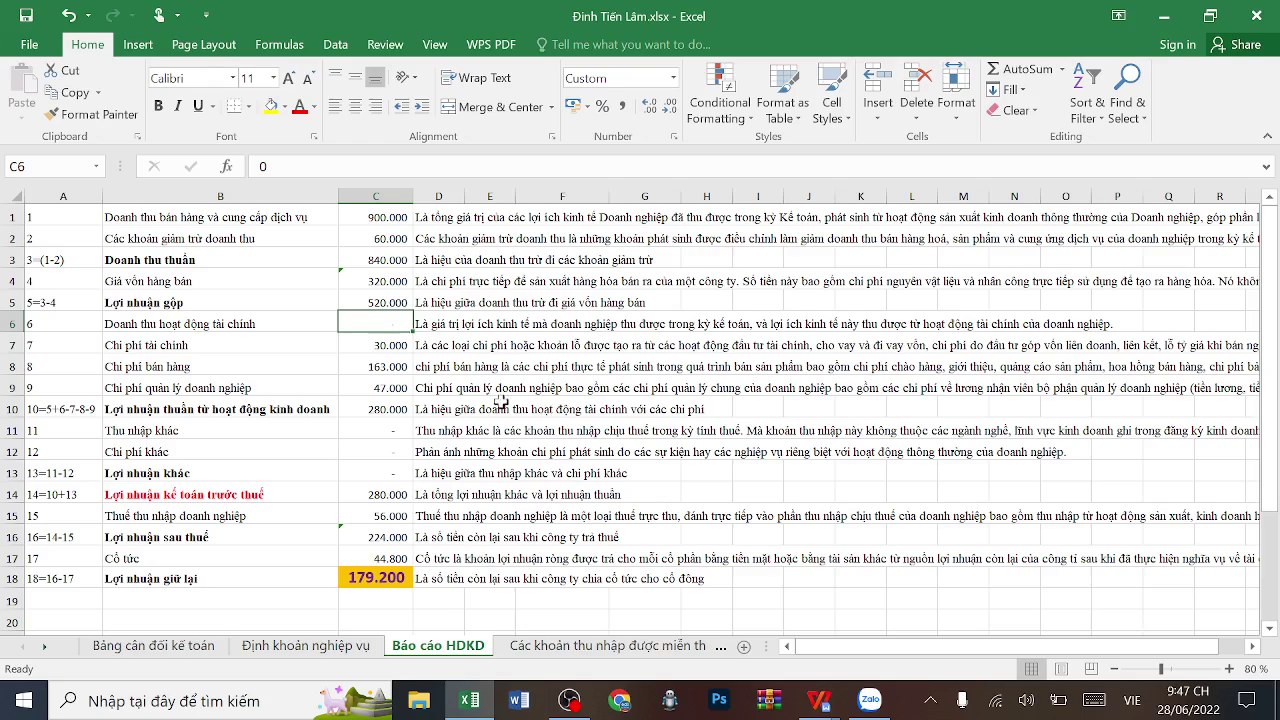
type("2")
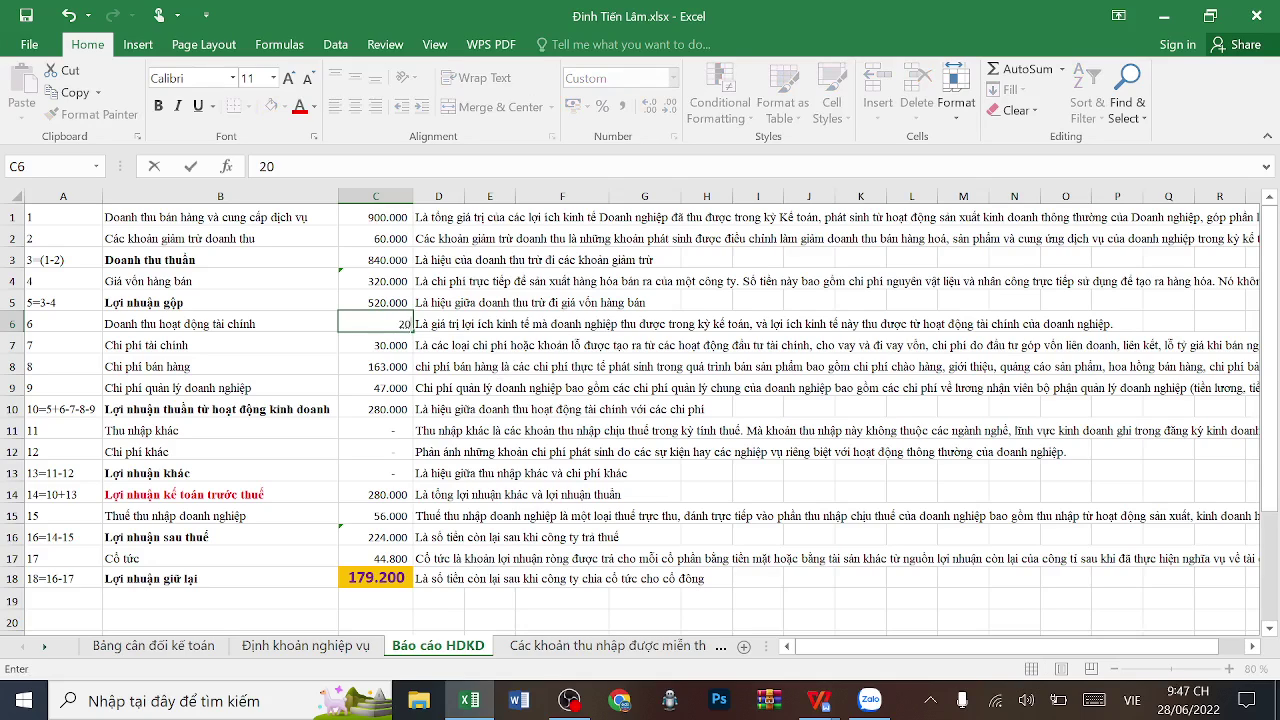
type("0.000")
key("Return")
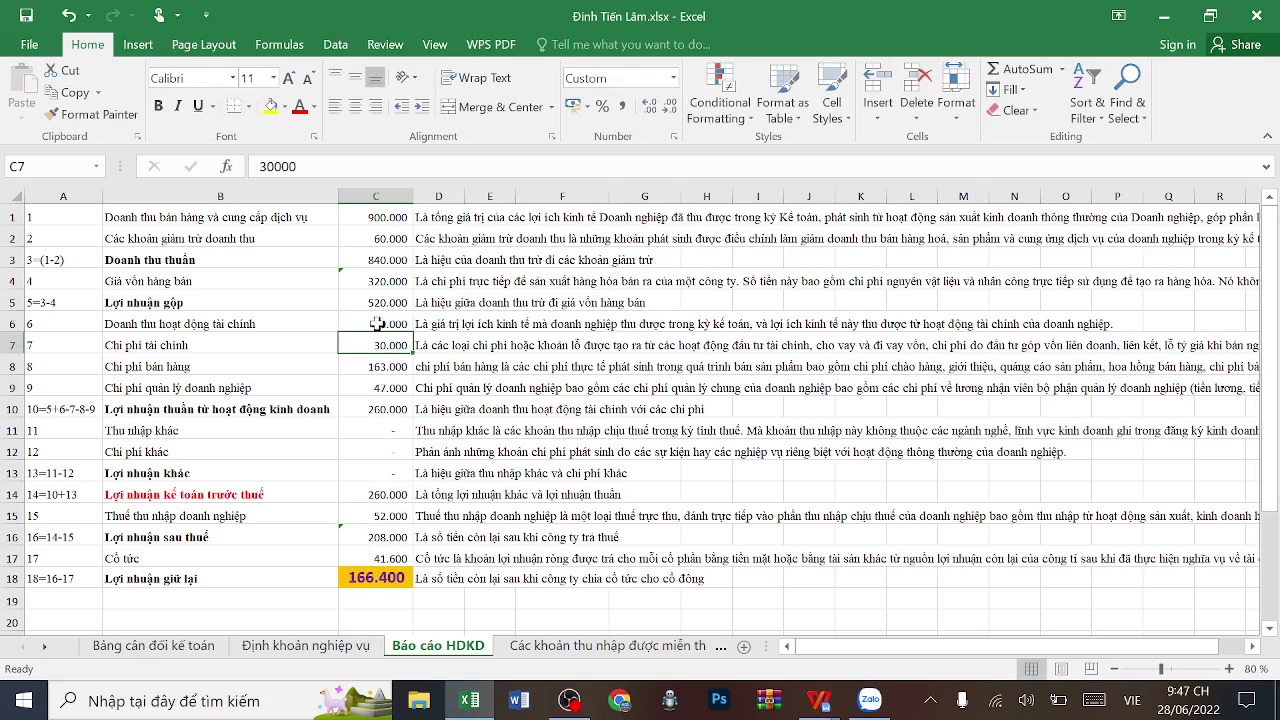
- Inspect the formulas for Lợi nhuận thuần in C10, Lợi nhuận khác in C13 and Lợi nhuận kế toán trước thuế in C14
left_click(400, 404)
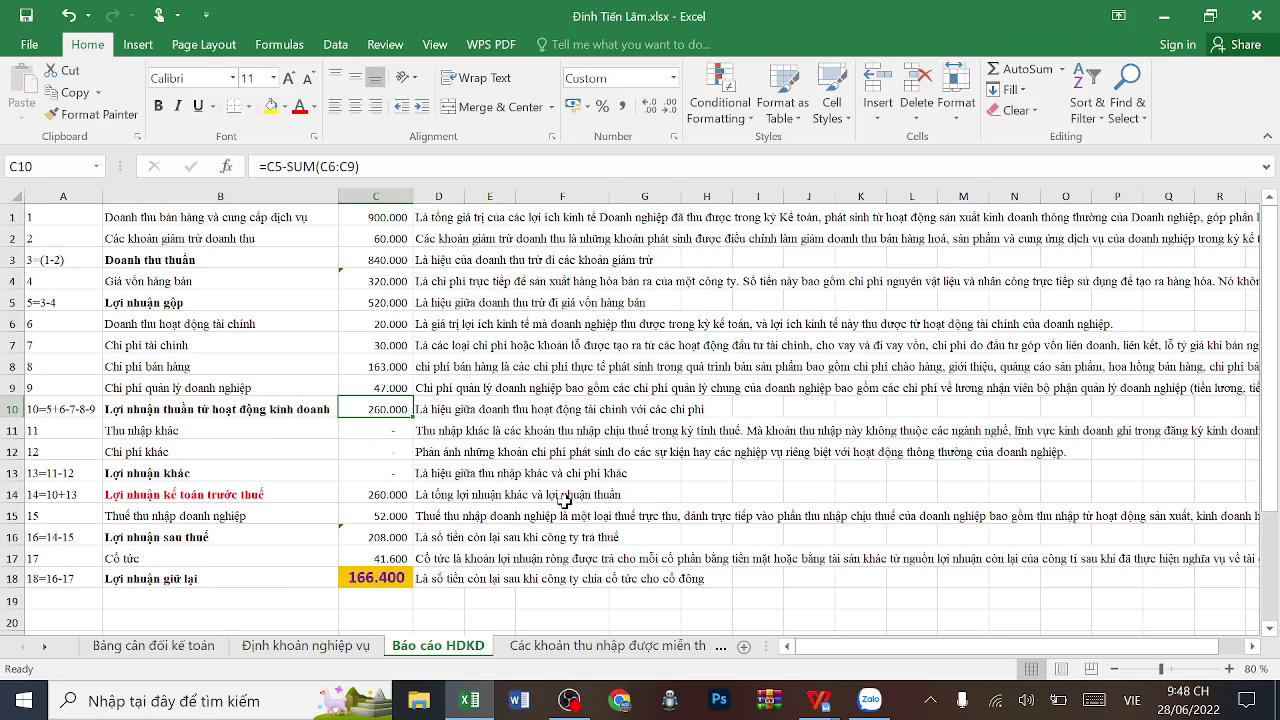
left_click_drag(198, 437, 369, 443)
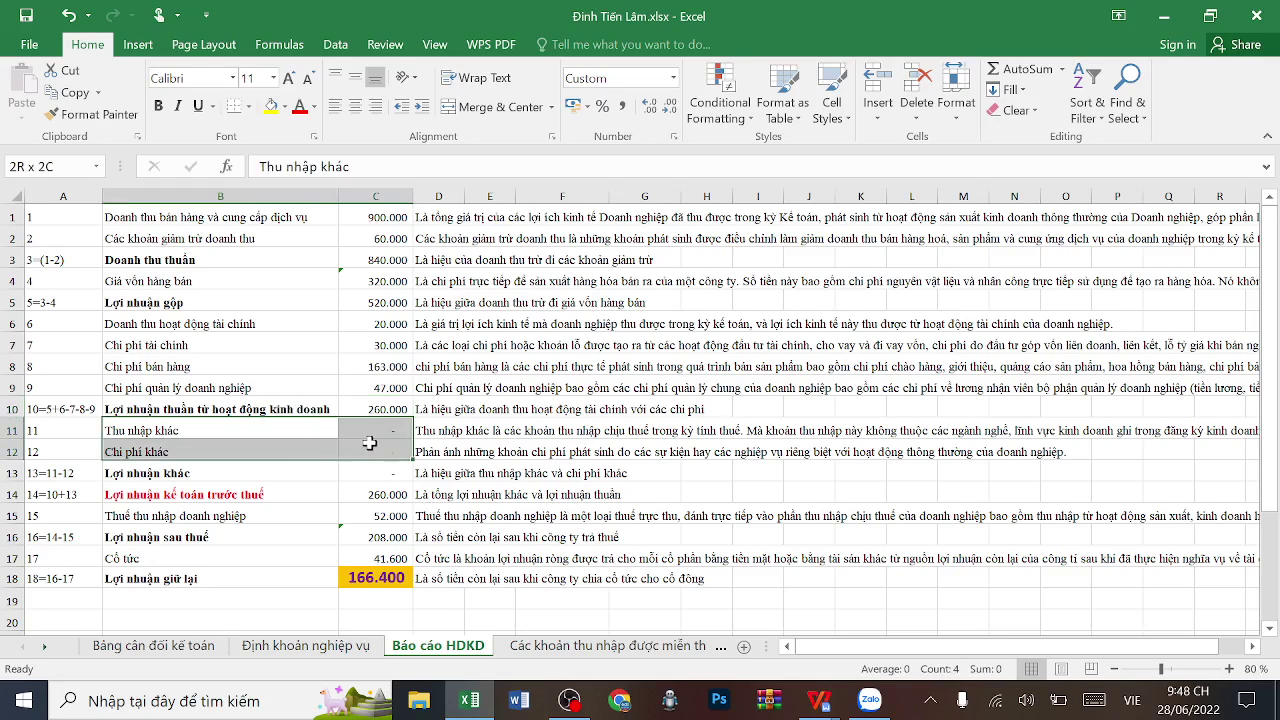
left_click(385, 474)
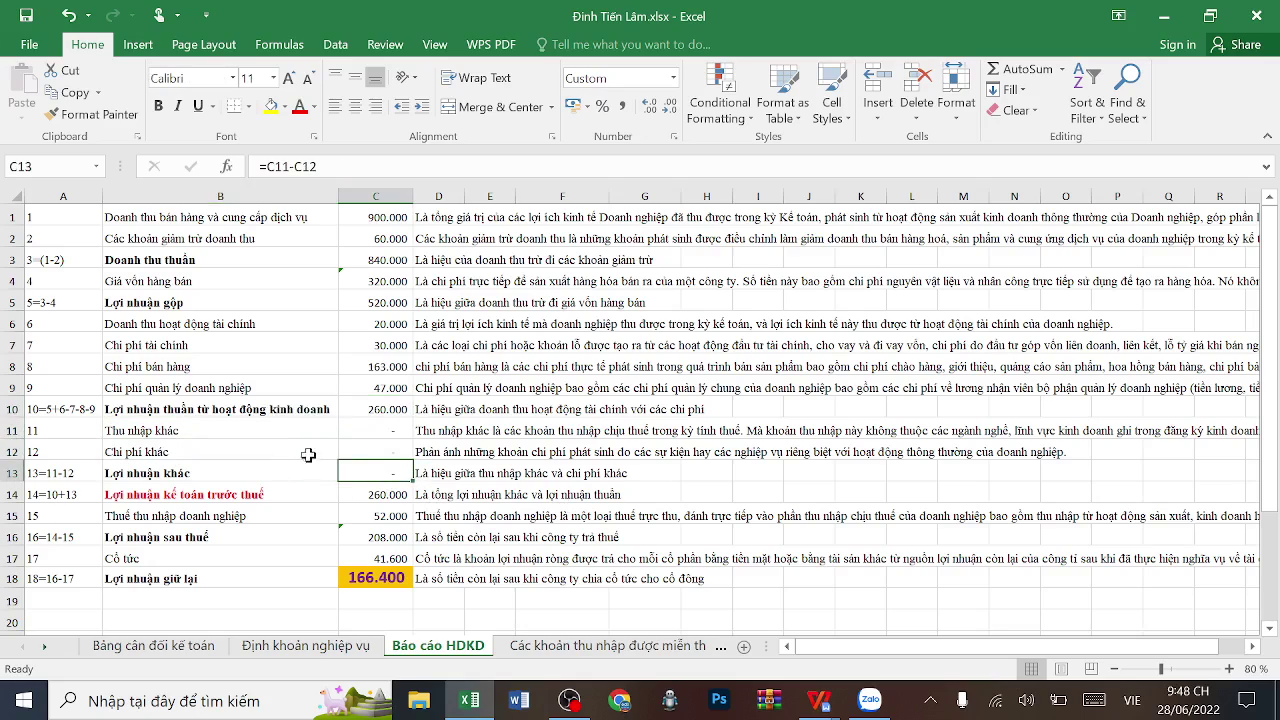
left_click(140, 494)
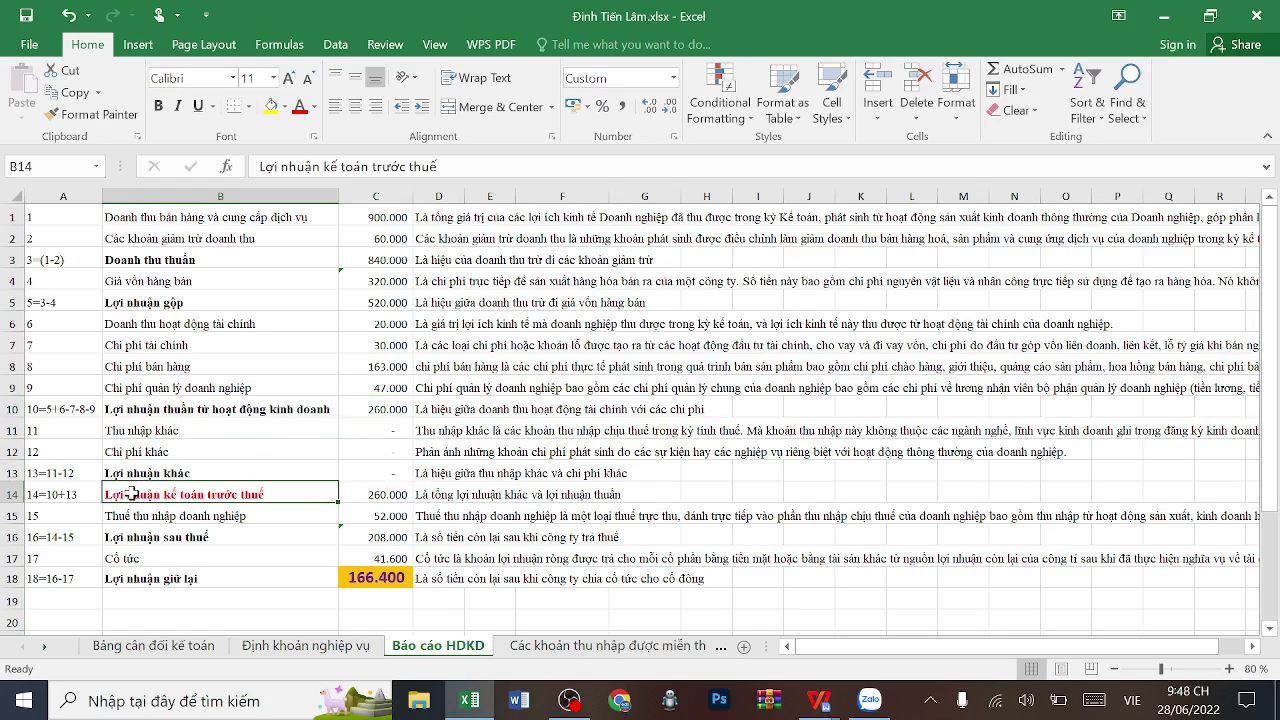
left_click(370, 494)
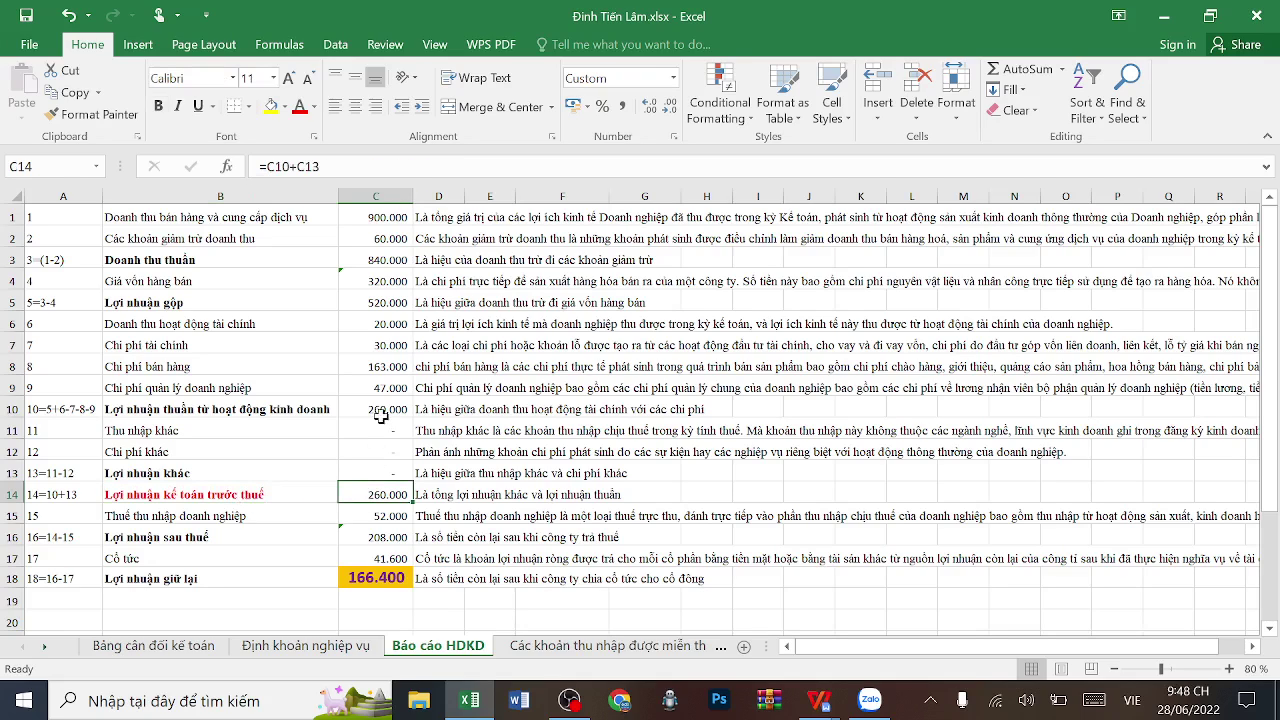
left_click(380, 409)
- Inspect the formulas for Thuế thu nhập doanh nghiệp in C15, Cổ tức in C17 and Lợi nhuận giữ lại in C18
left_click(200, 512)
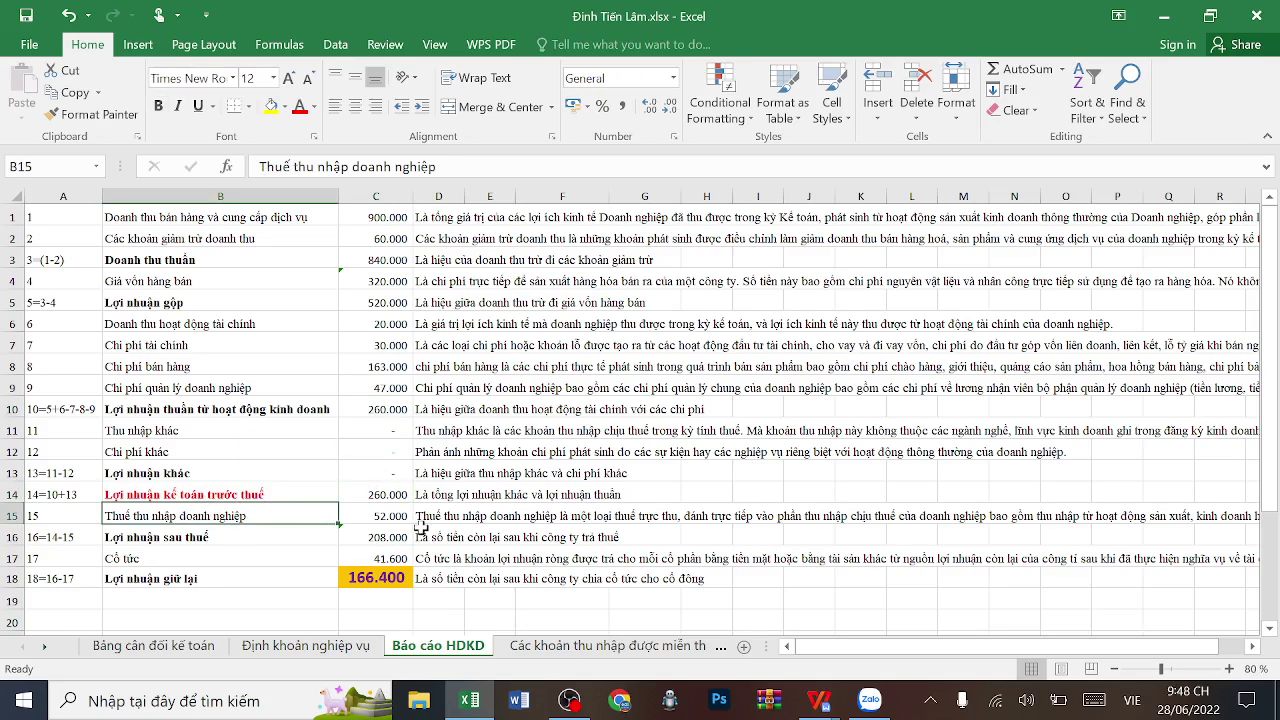
left_click(394, 515)
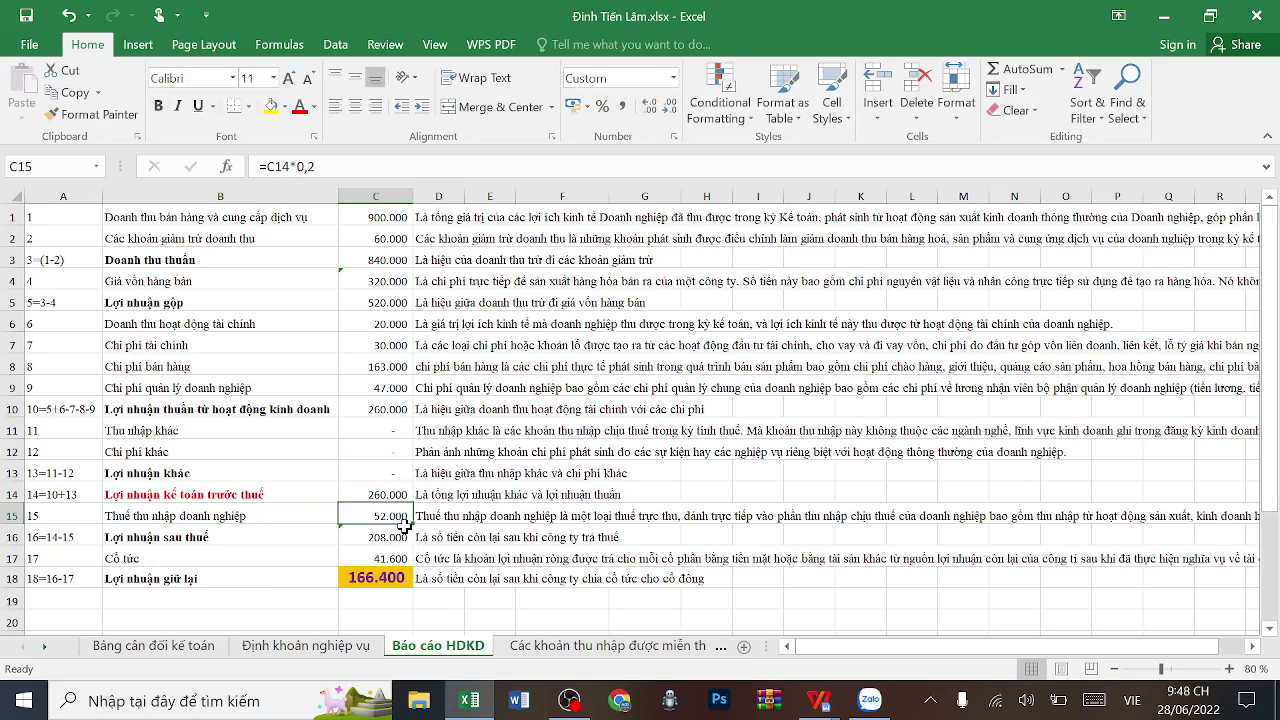
left_click(401, 492)
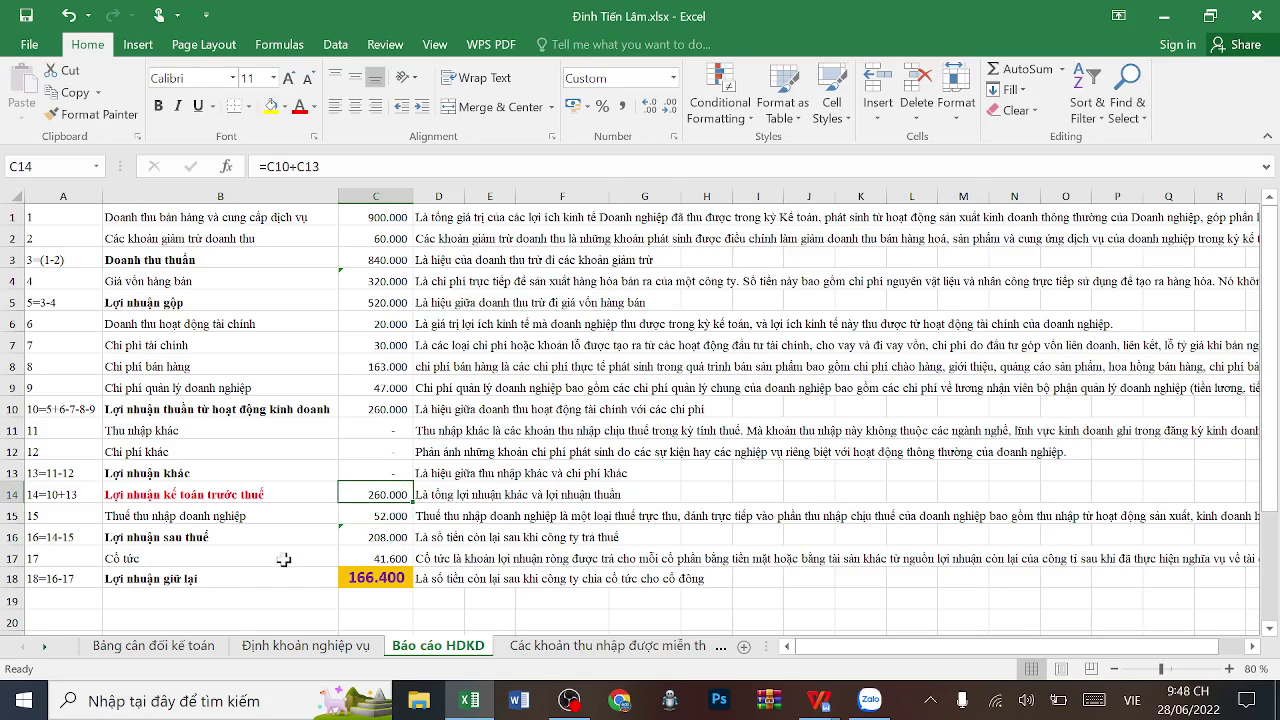
left_click(398, 560)
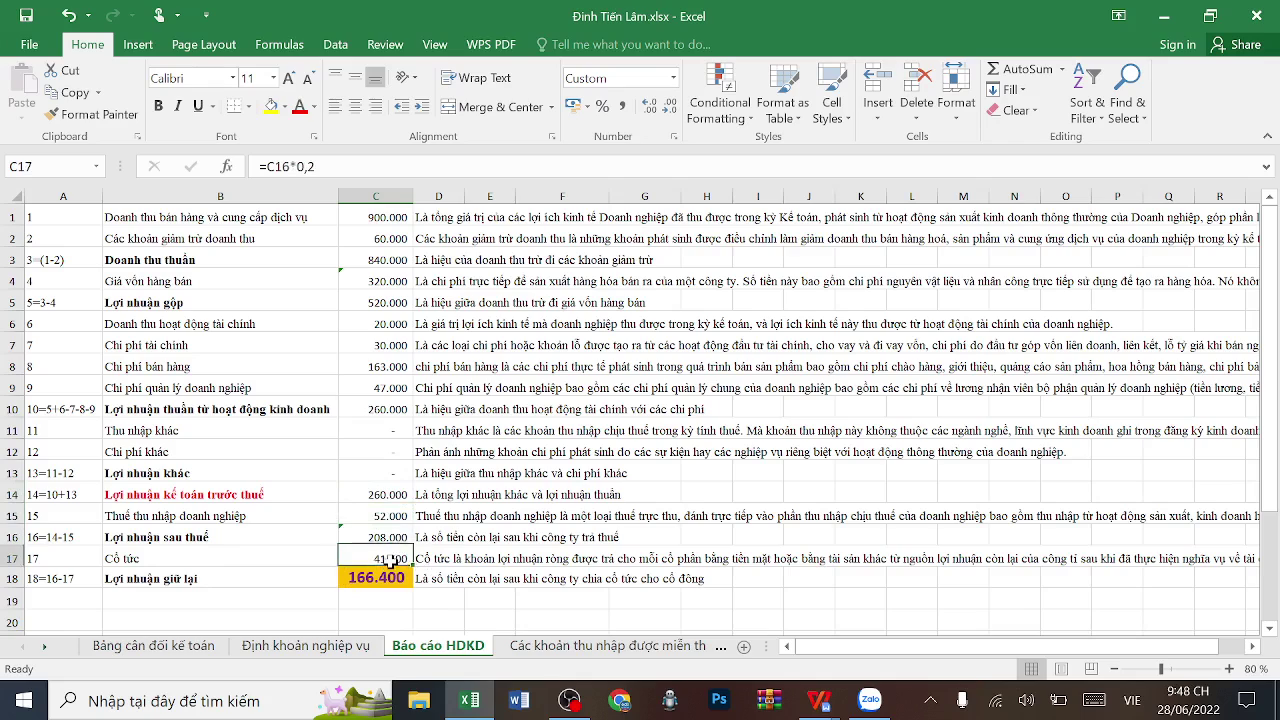
left_click(380, 583)
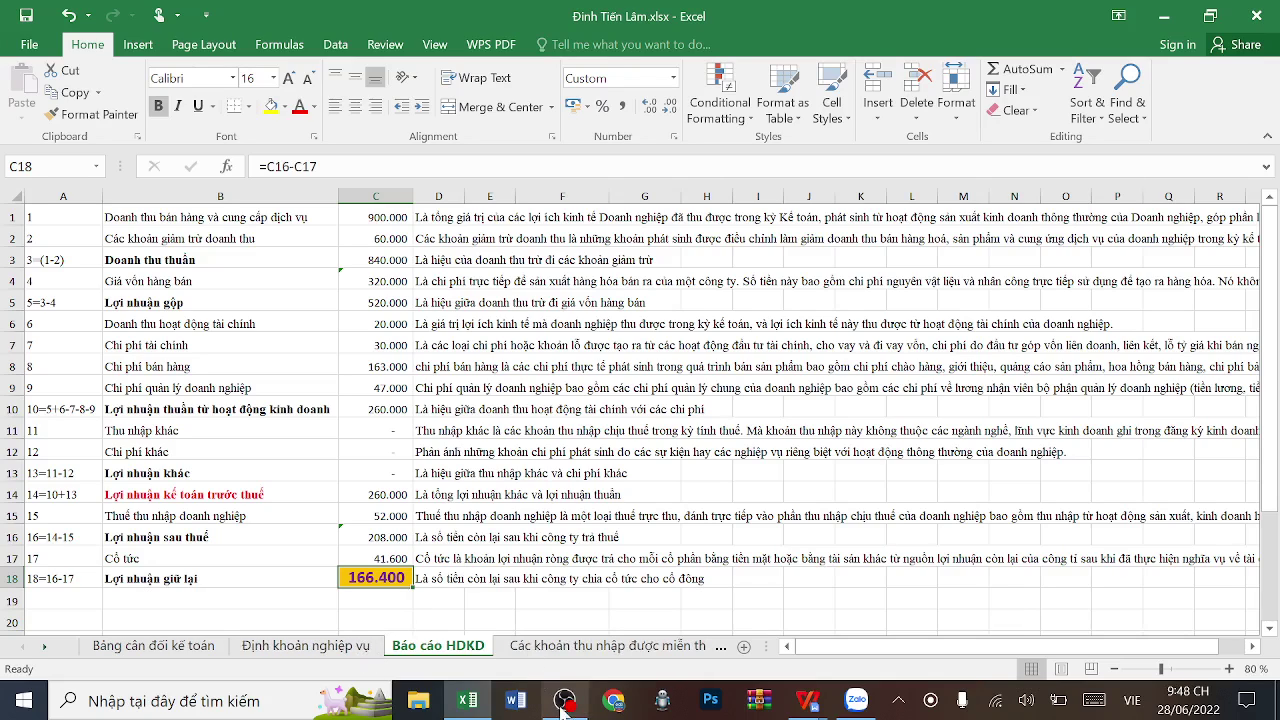
- Switch to 1656406816184277.docx in WPS Office, review the remaining transactions and the Yêu cầu section, and return to the Excel workbook
mouse_move(808, 700)
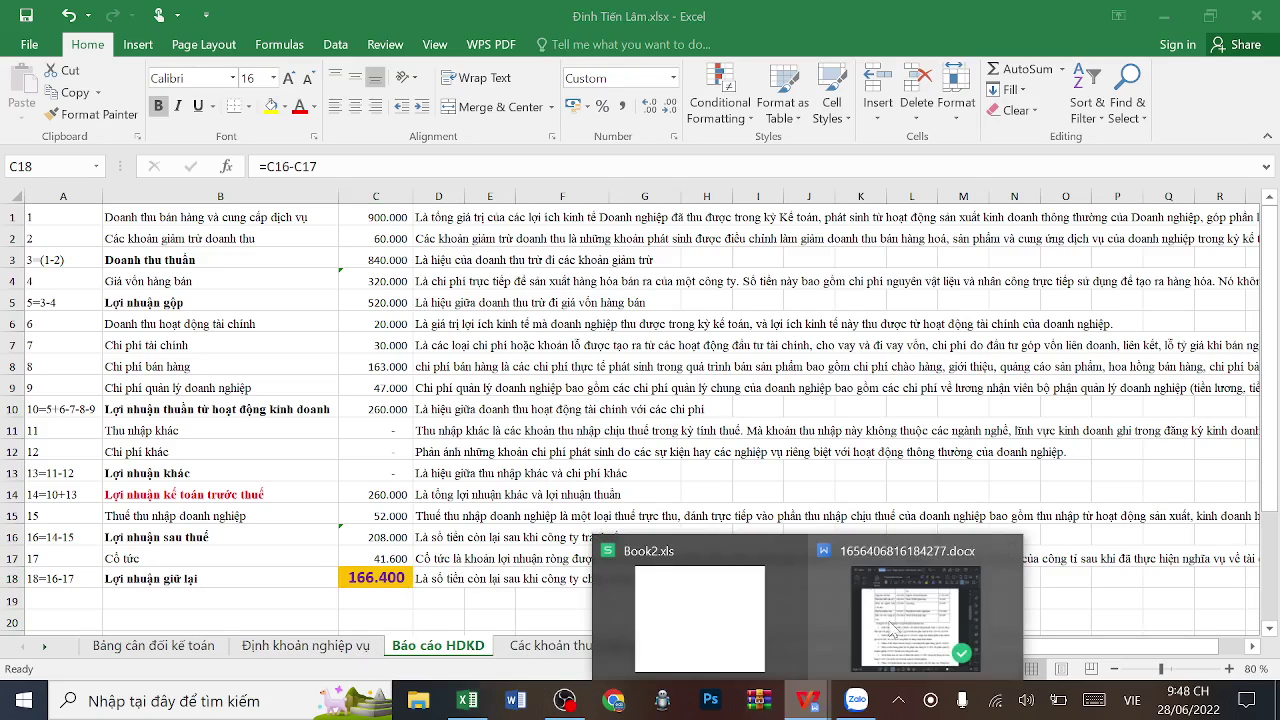
left_click(907, 600)
scroll(920, 340, "down", 10)
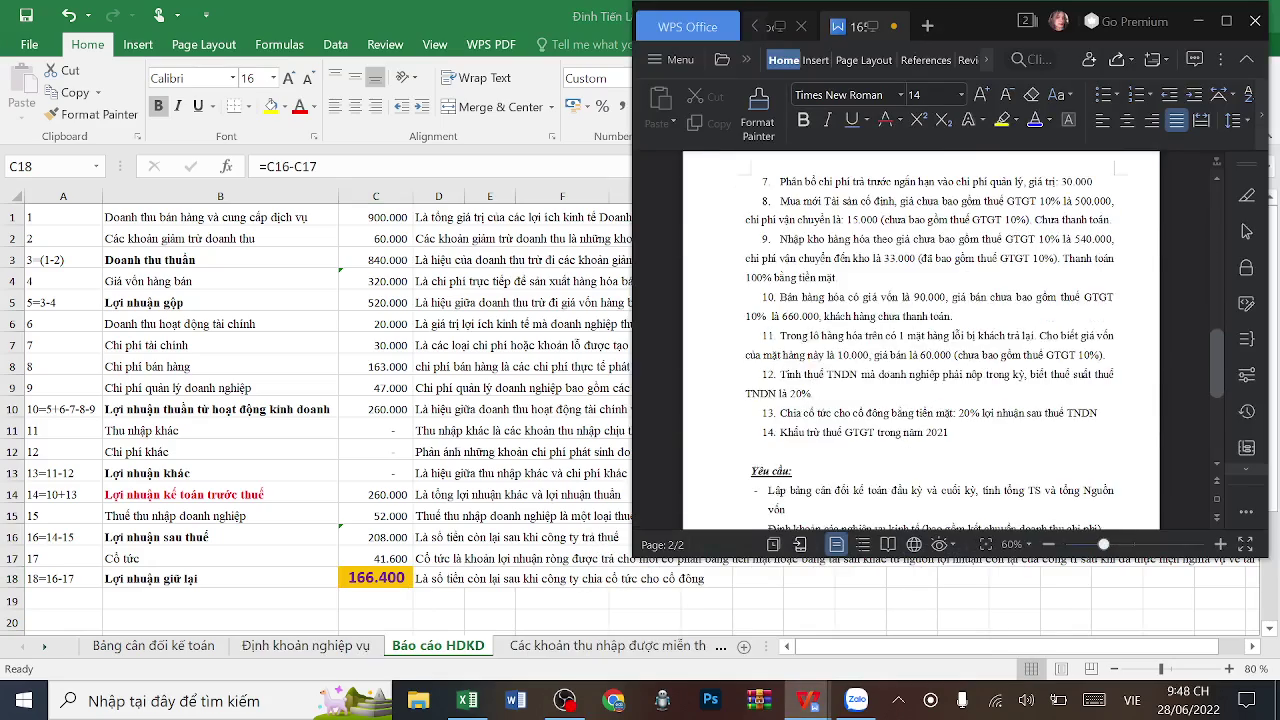
scroll(920, 340, "up", 2)
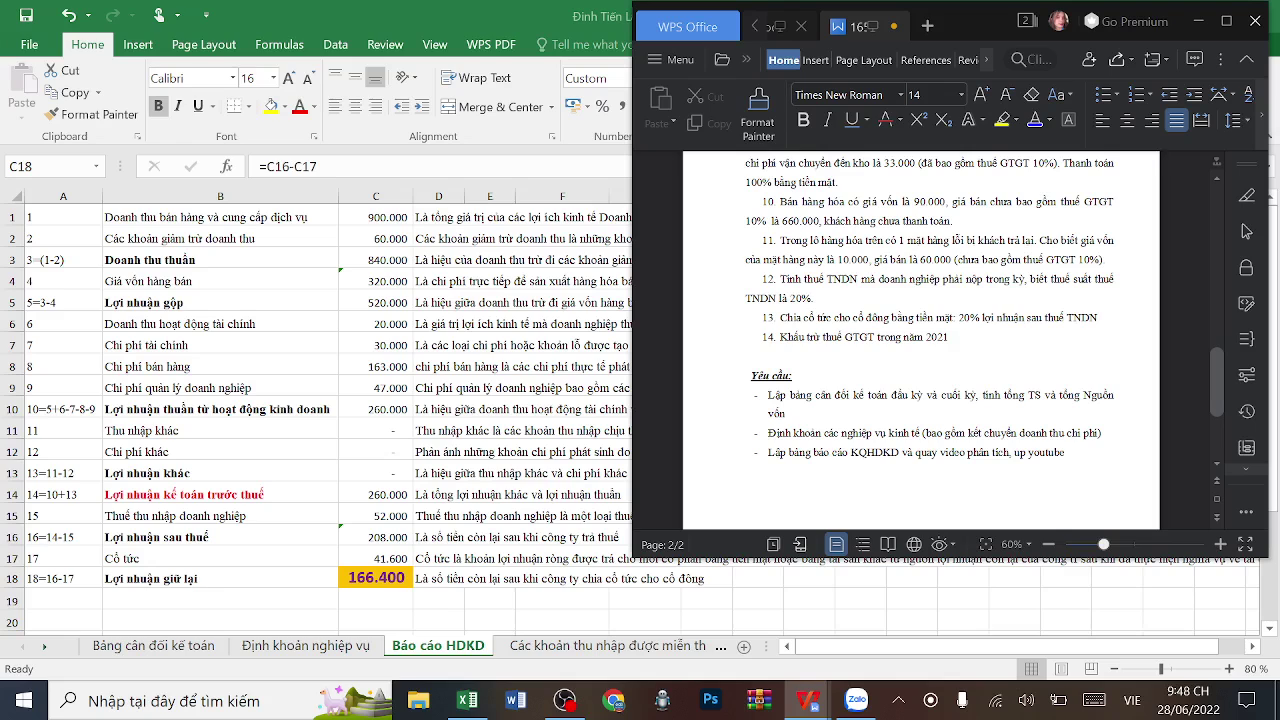
key("alt+Tab")
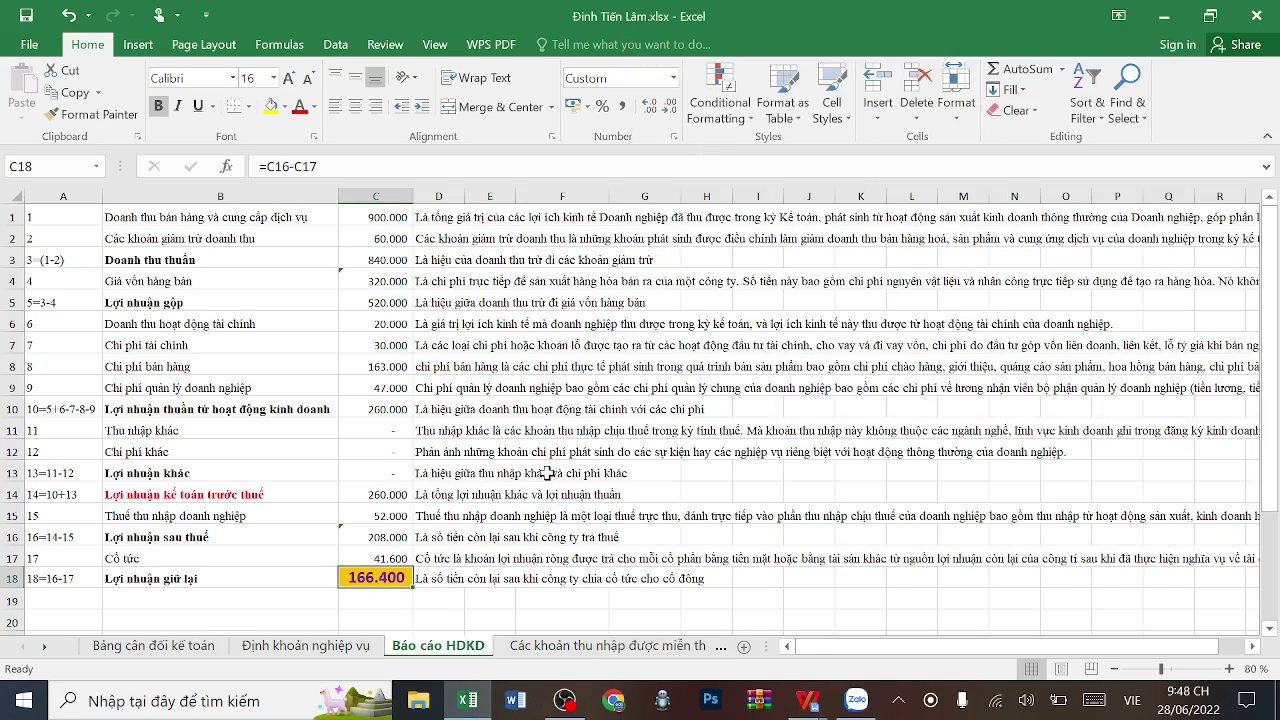
left_click(577, 712)
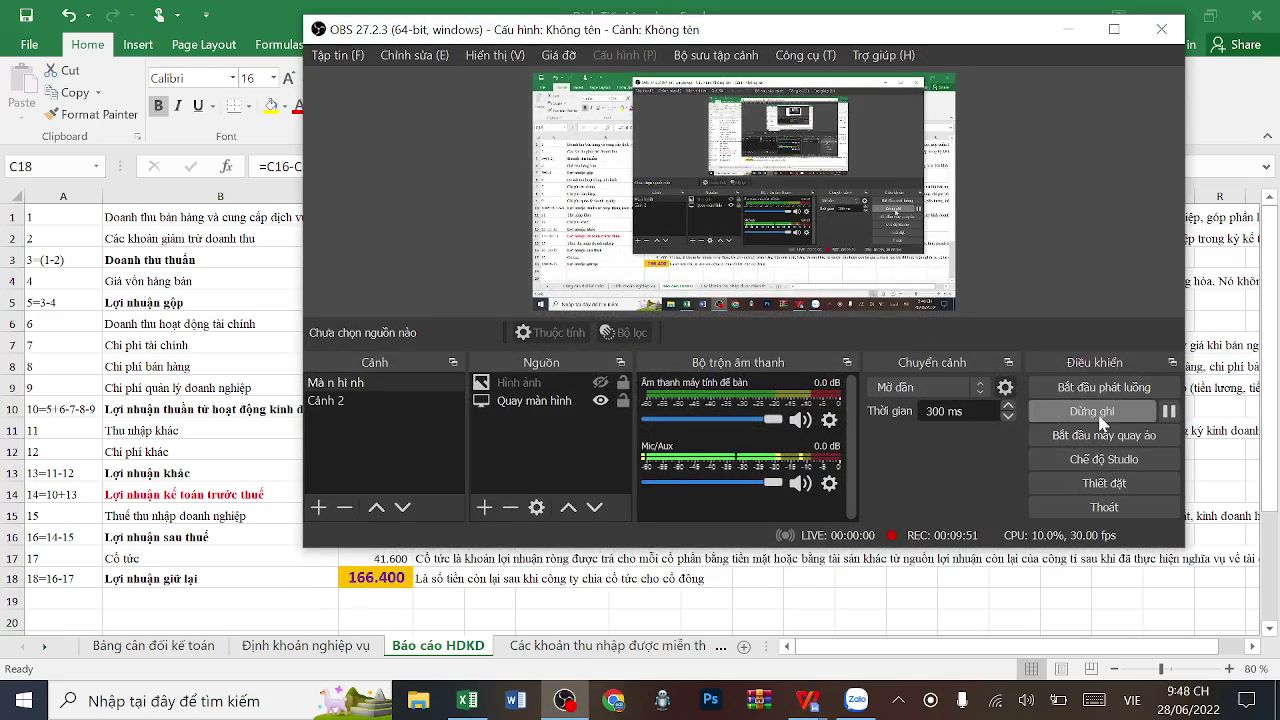